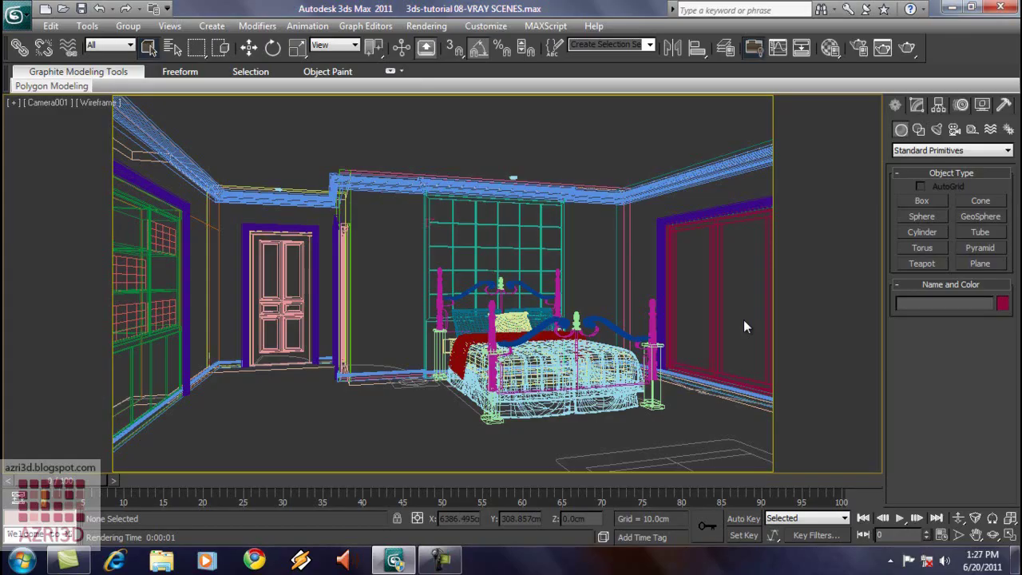
Check the bedroom in the shaded Camera001 and top views, selecting the camera
{"action": "key", "text": "F3"}
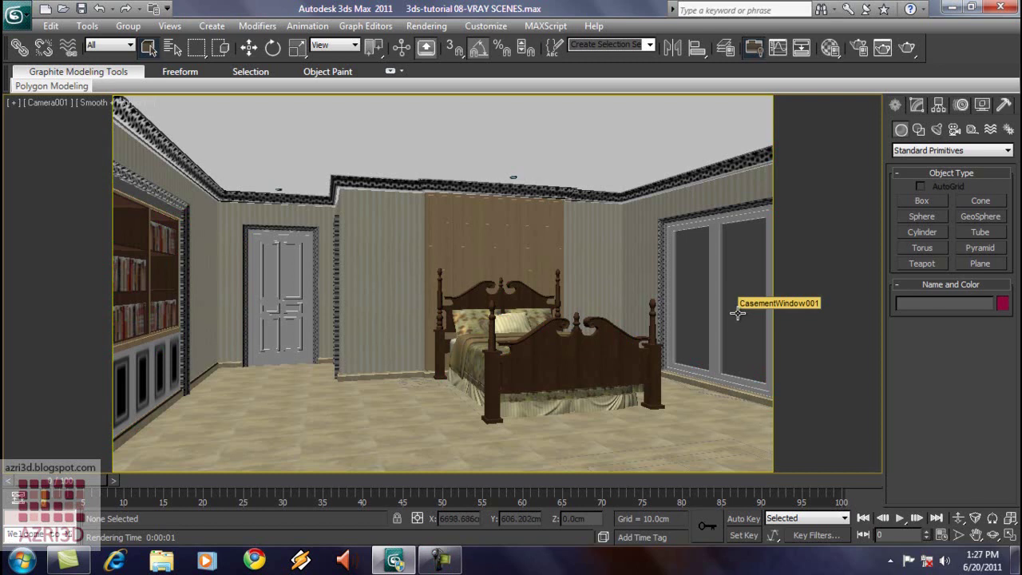
{"action": "key", "text": "F3"}
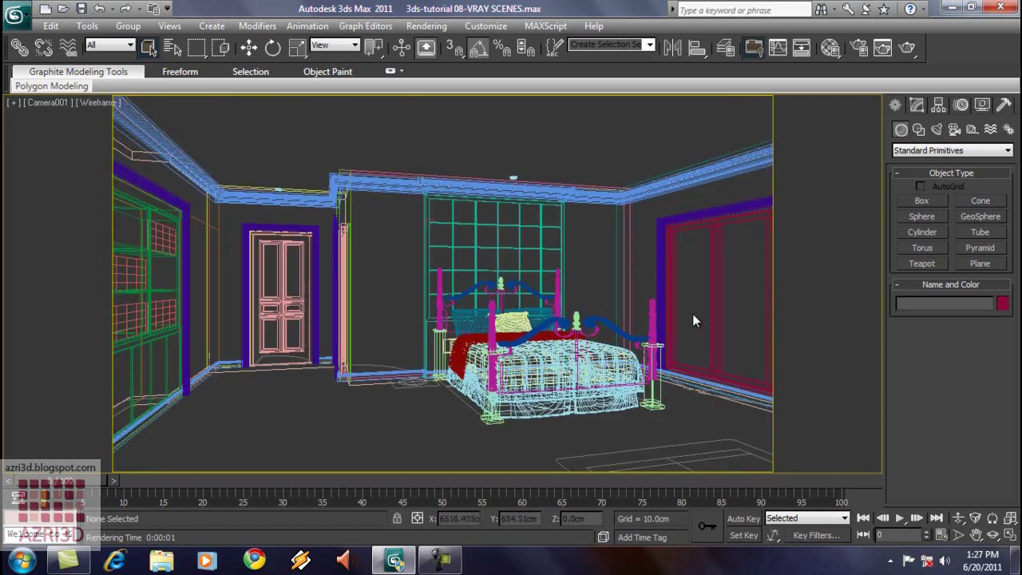
{"action": "key", "text": "t"}
{"action": "left_click", "coordinate": [408, 419]}
{"action": "scroll", "scroll_direction": "up", "scroll_amount": 3}
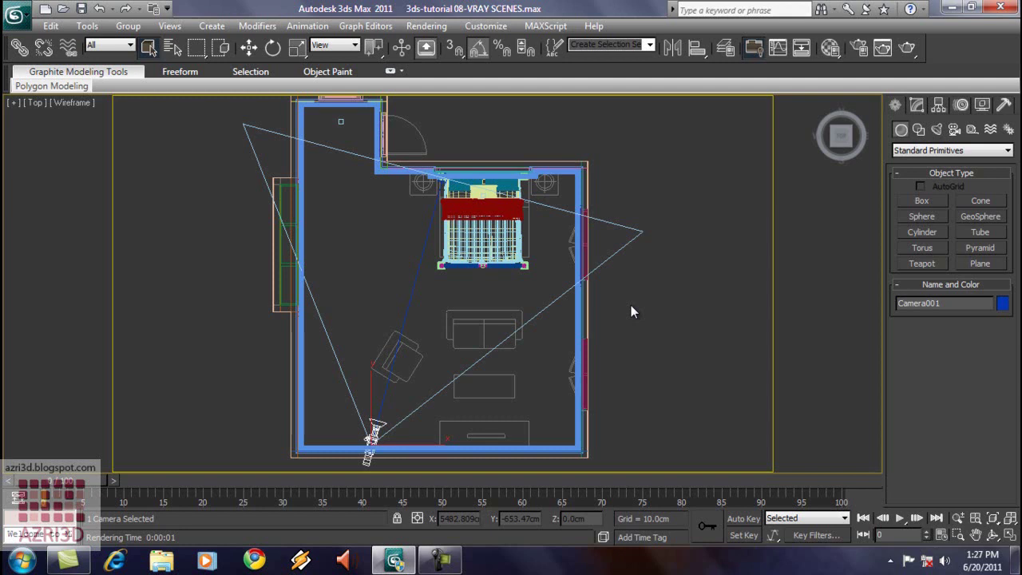
{"action": "key", "text": "c"}
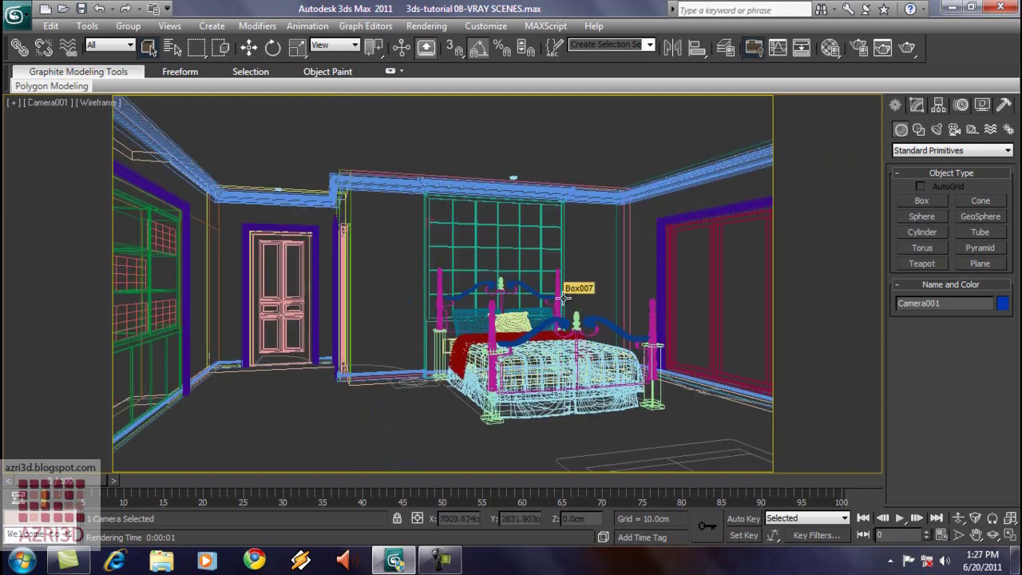
Set the environment background to the backyard garden photo as a Bitmap map
{"action": "left_click", "coordinate": [428, 26]}
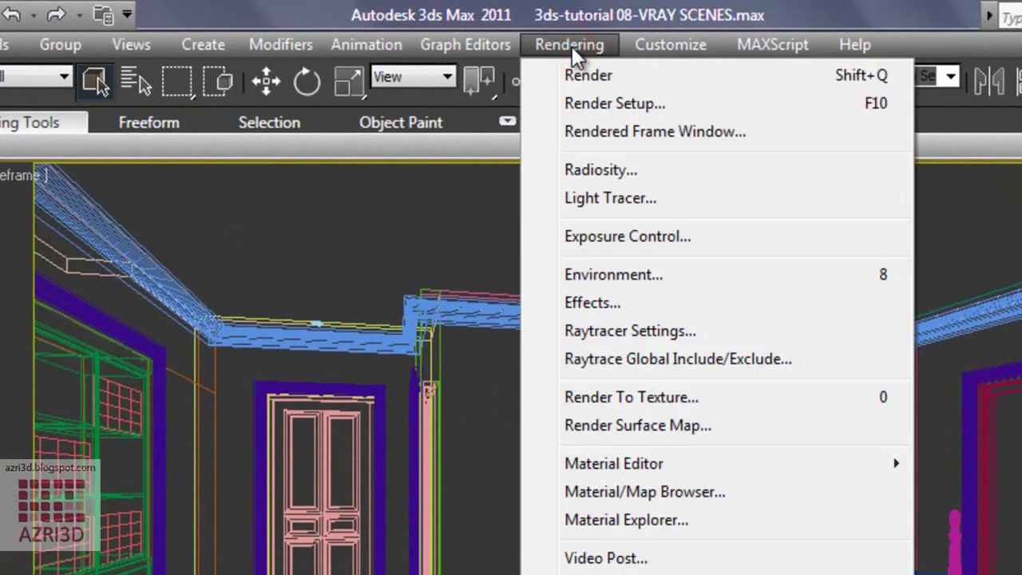
{"action": "left_click", "coordinate": [631, 274]}
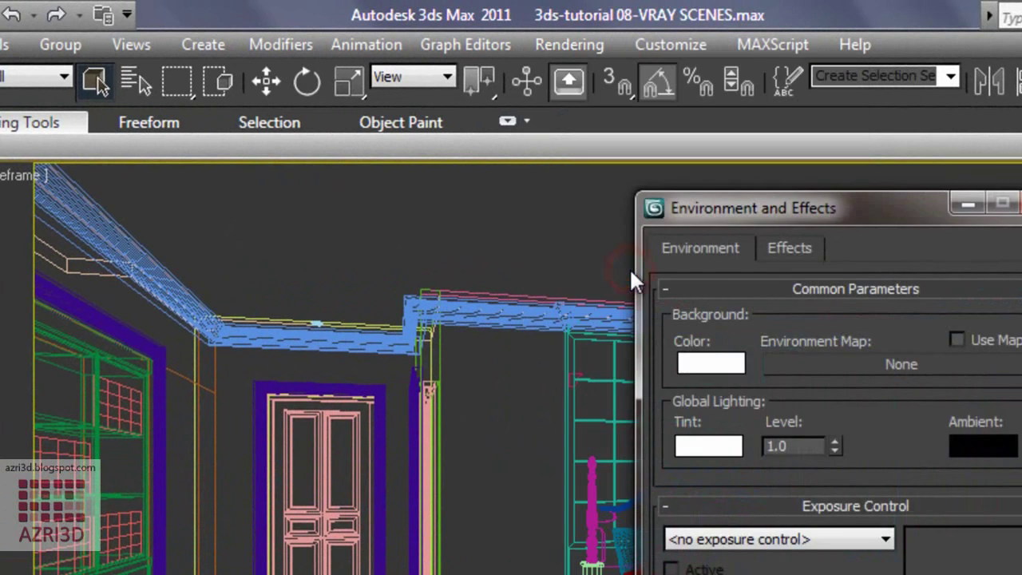
{"action": "left_click", "coordinate": [697, 134]}
{"action": "left_click", "coordinate": [634, 157]}
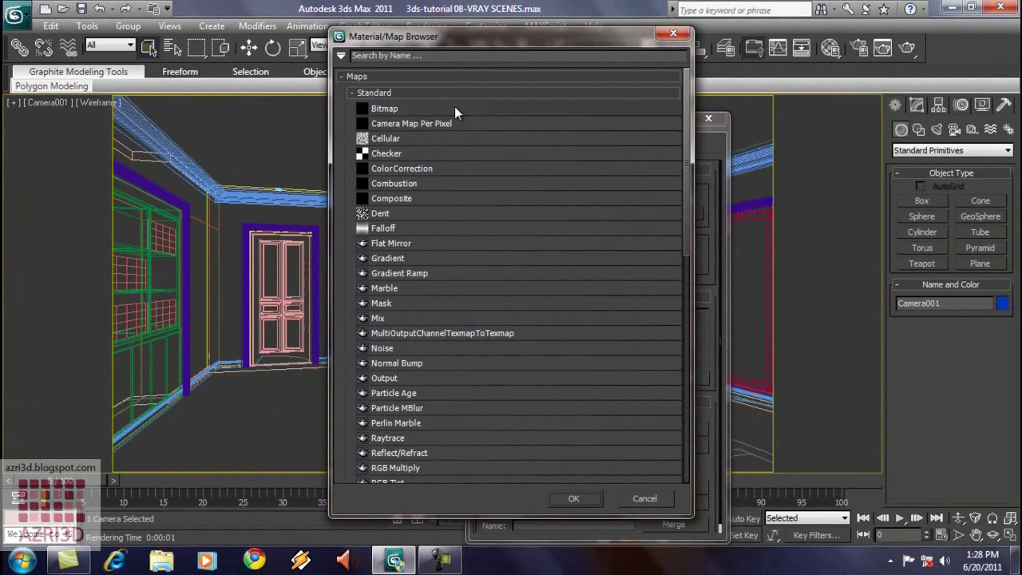
{"action": "double_click", "coordinate": [399, 107]}
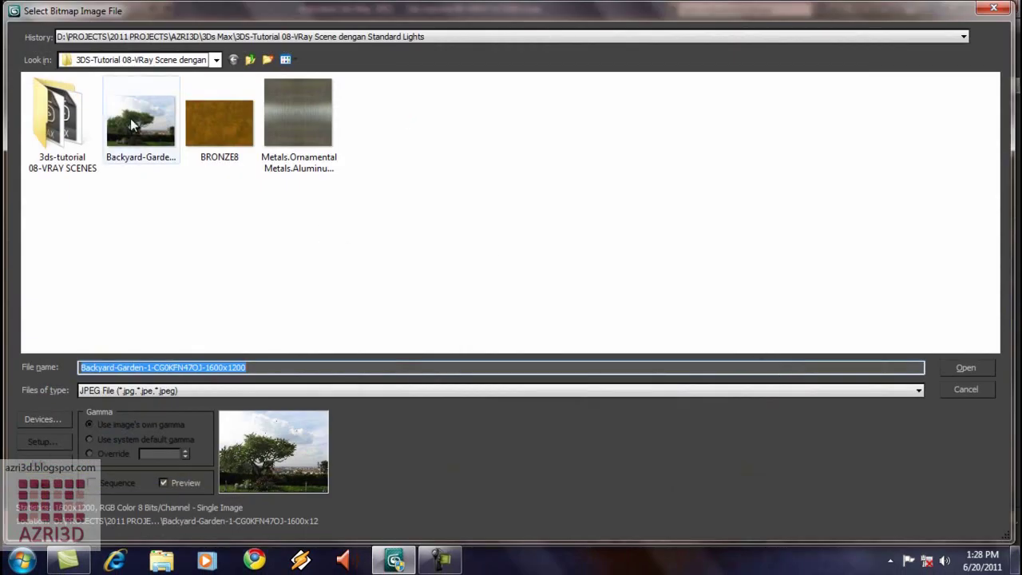
{"action": "left_click", "coordinate": [130, 123]}
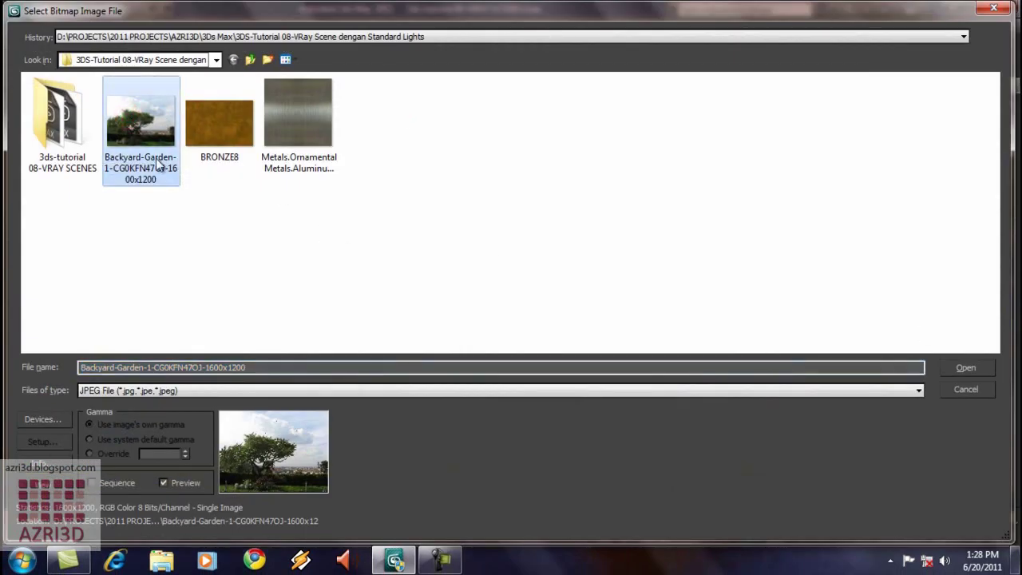
{"action": "left_click", "coordinate": [962, 365]}
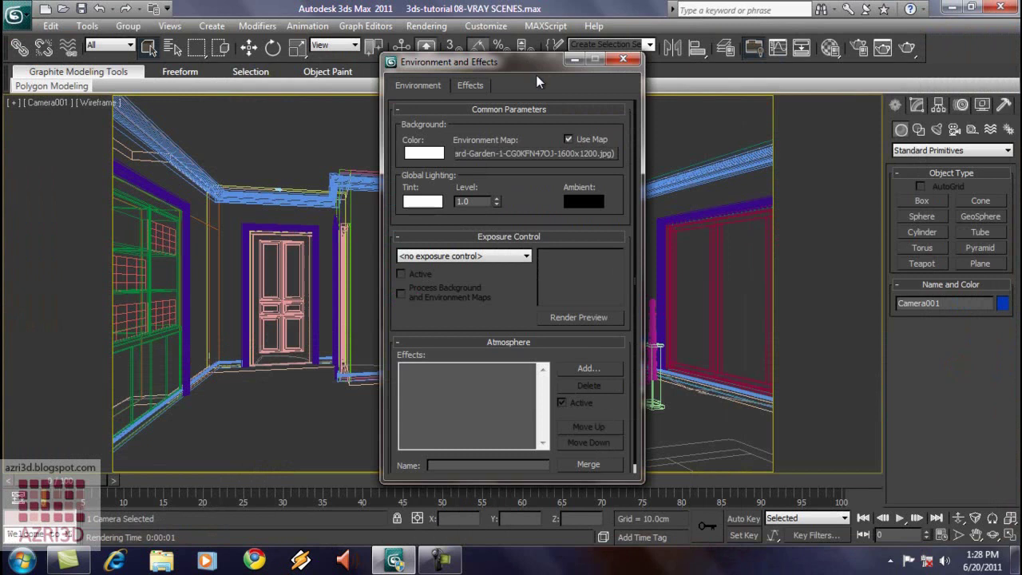
Instance the garden environment map into a Material Editor slot
{"action": "key", "text": "m"}
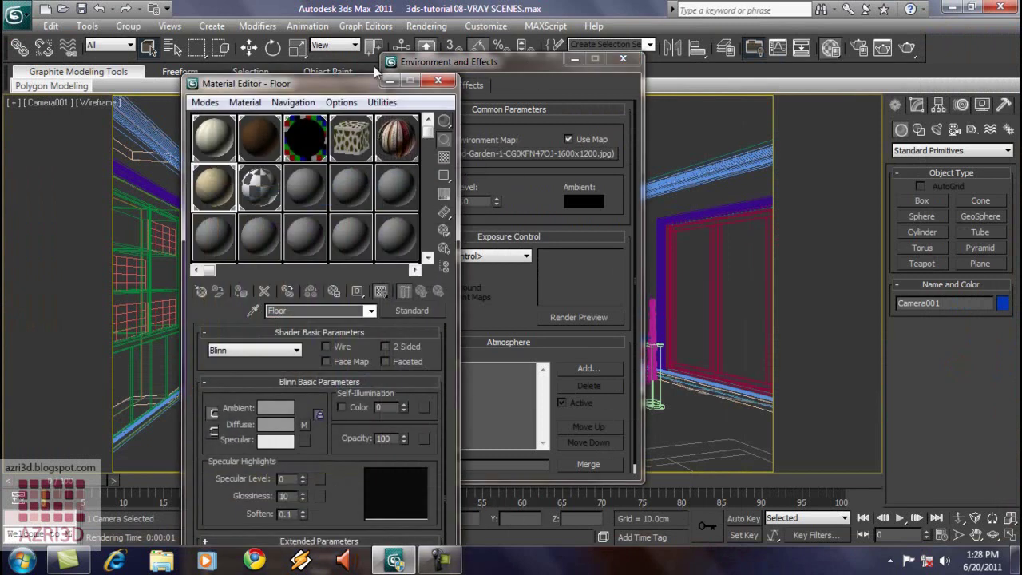
{"action": "left_click_drag", "start_coordinate": [356, 86], "coordinate": [250, 17]}
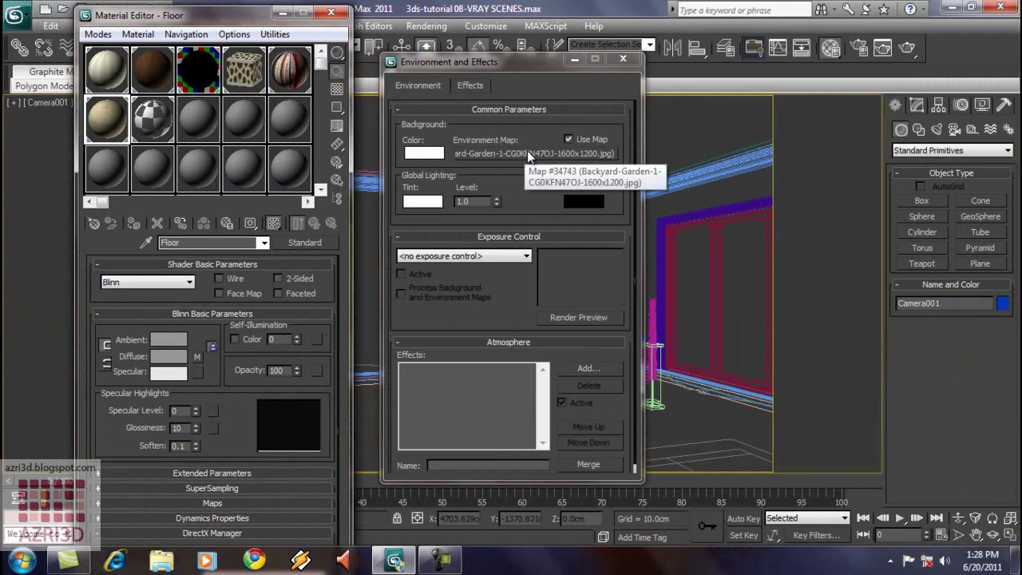
{"action": "left_click_drag", "start_coordinate": [527, 152], "coordinate": [193, 124]}
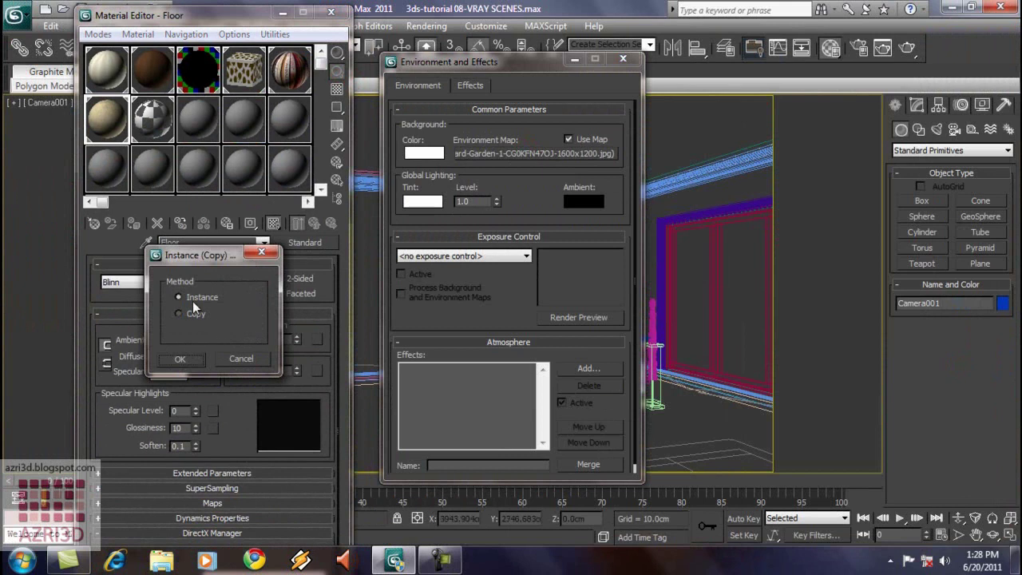
{"action": "left_click", "coordinate": [181, 359]}
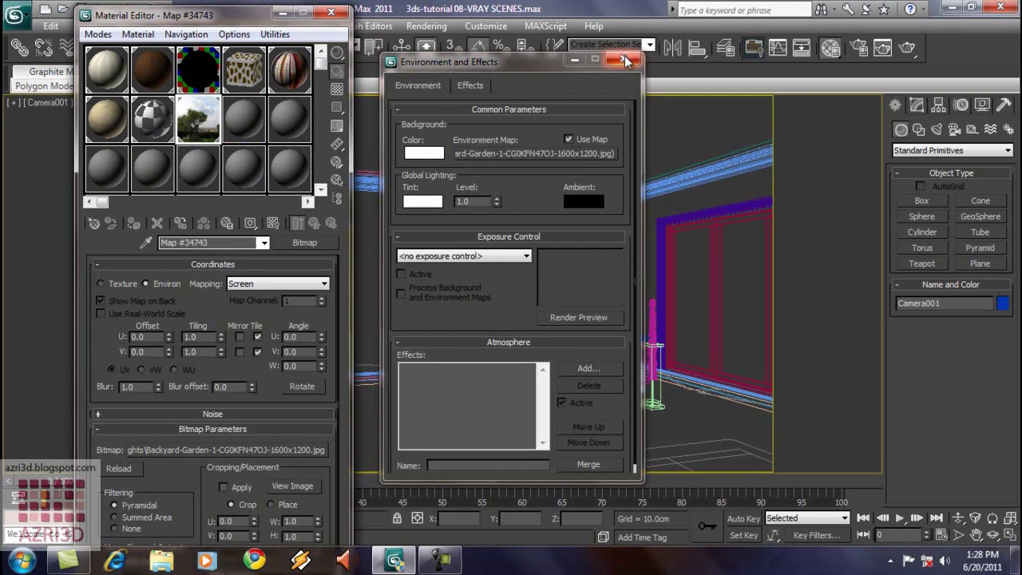
Show the garden environment map as the Camera001 viewport background
{"action": "left_click", "coordinate": [624, 59]}
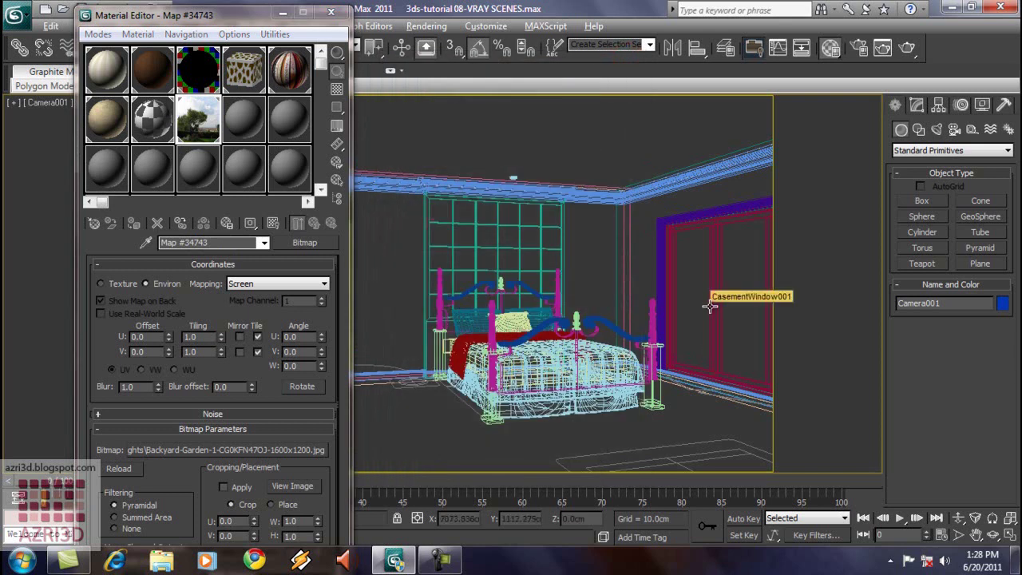
{"action": "key", "text": "alt+b"}
{"action": "left_click", "coordinate": [557, 148]}
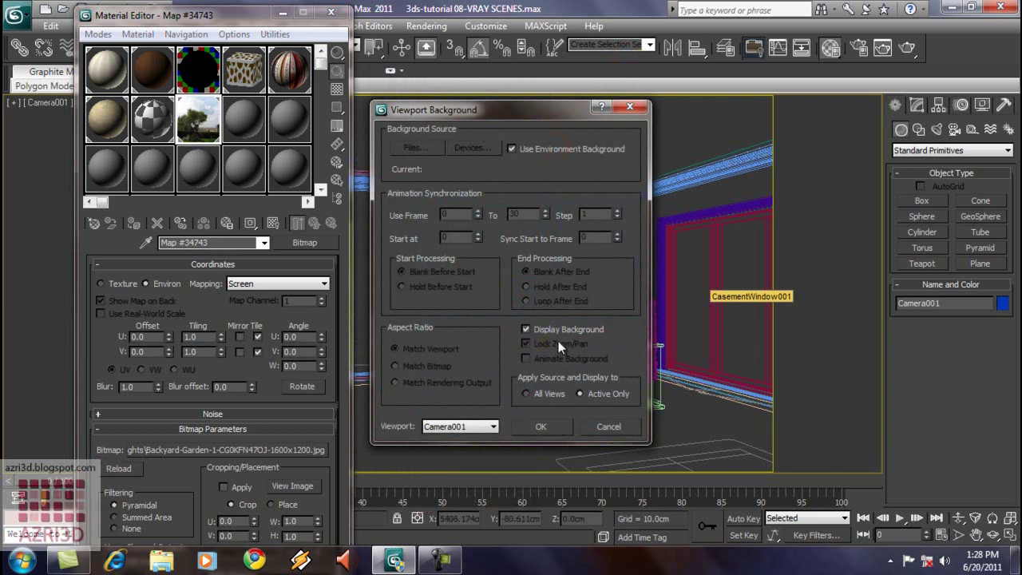
{"action": "left_click", "coordinate": [542, 425]}
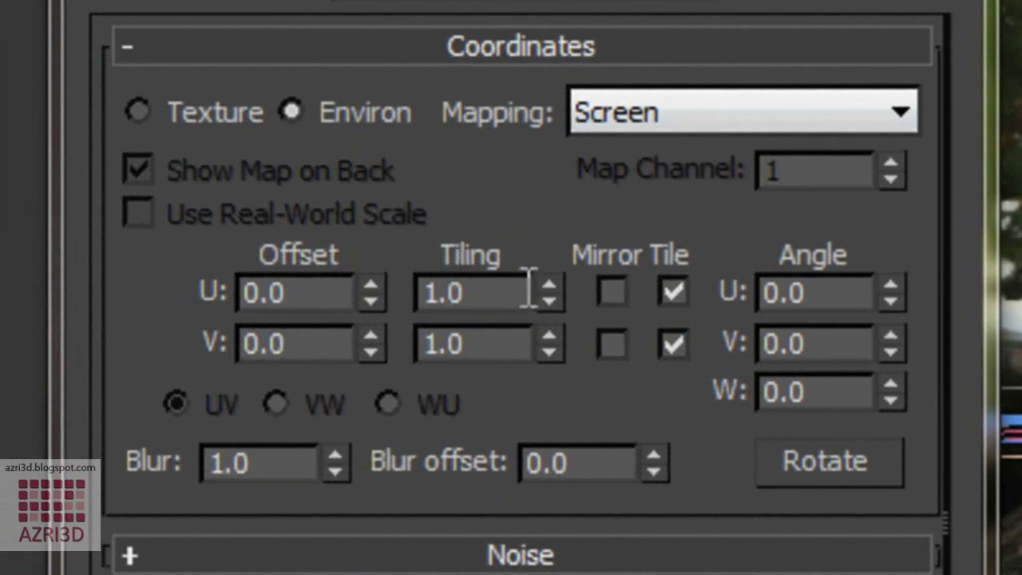
Set the garden map's U and V tiling to 1.5
{"action": "left_click", "coordinate": [511, 290]}
{"action": "type", "text": "1"}
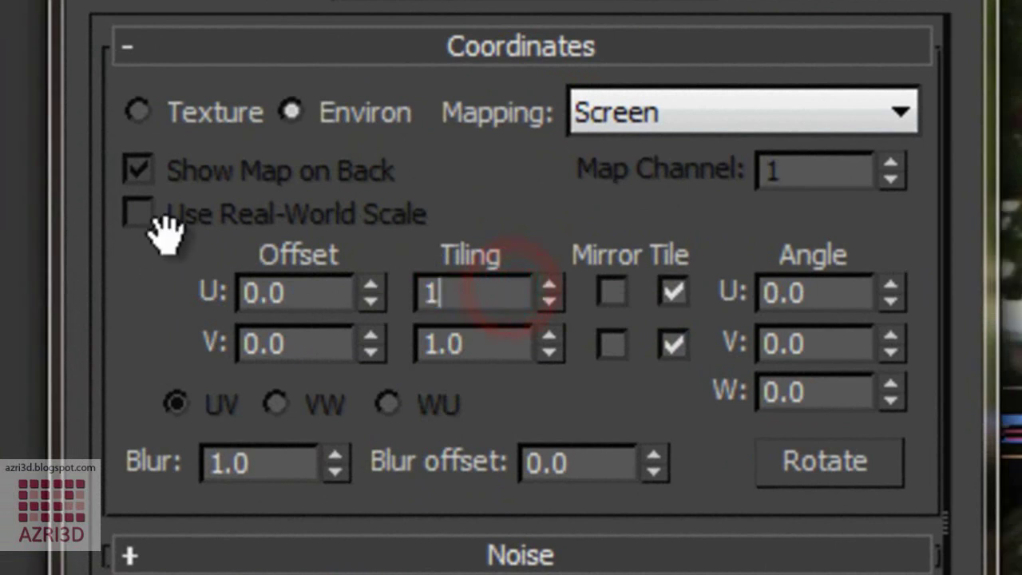
{"action": "type", "text": "."}
{"action": "key", "text": "Tab"}
{"action": "type", "text": "1.5"}
{"action": "key", "text": "shift+Tab"}
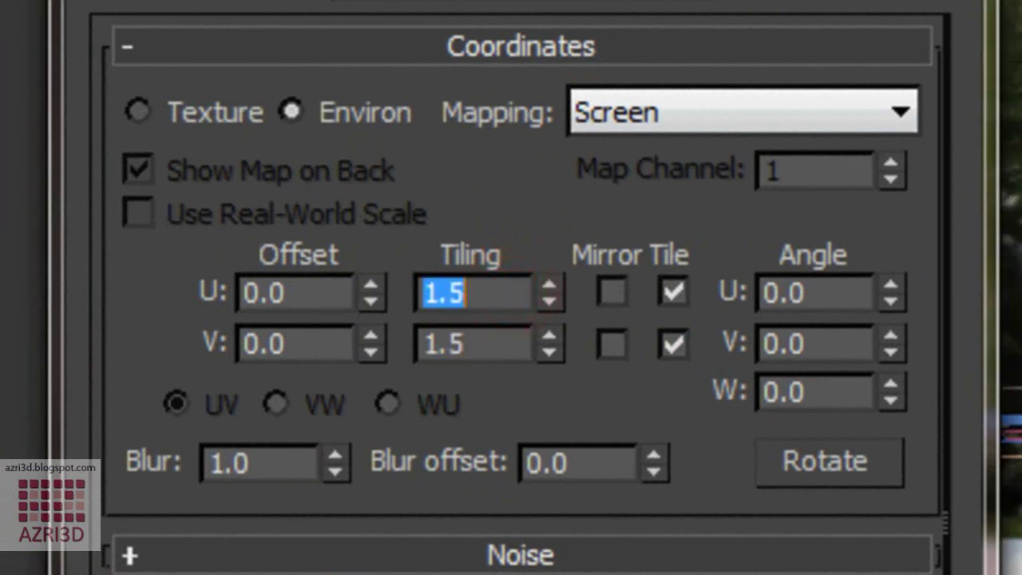
Offset the garden map to 0.37 and 0.04 so it sits behind the windows
{"action": "left_click_drag", "start_coordinate": [370, 287], "coordinate": [351, 169]}
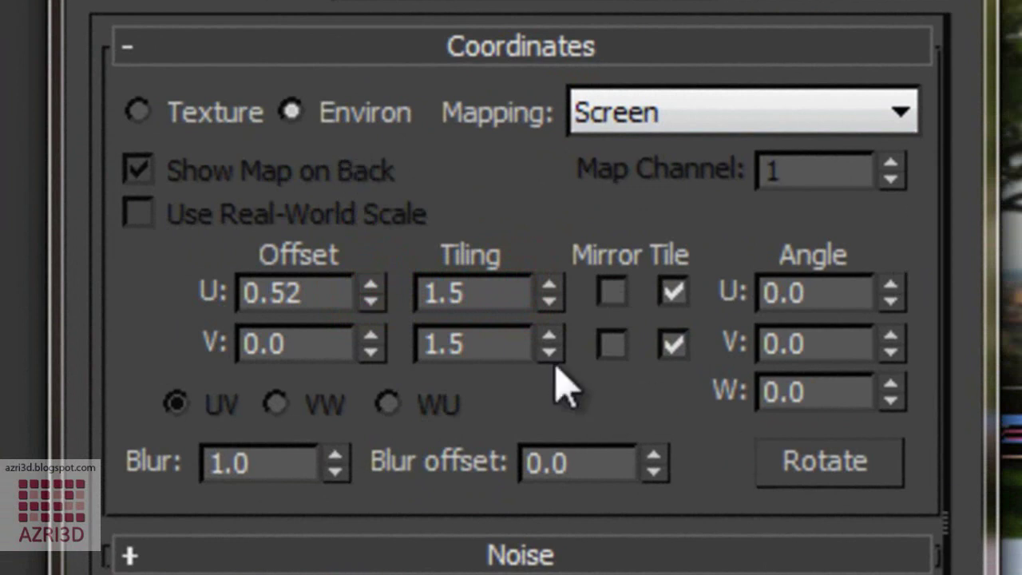
{"action": "left_click_drag", "start_coordinate": [373, 351], "coordinate": [375, 343]}
{"action": "left_click_drag", "start_coordinate": [370, 297], "coordinate": [168, 338]}
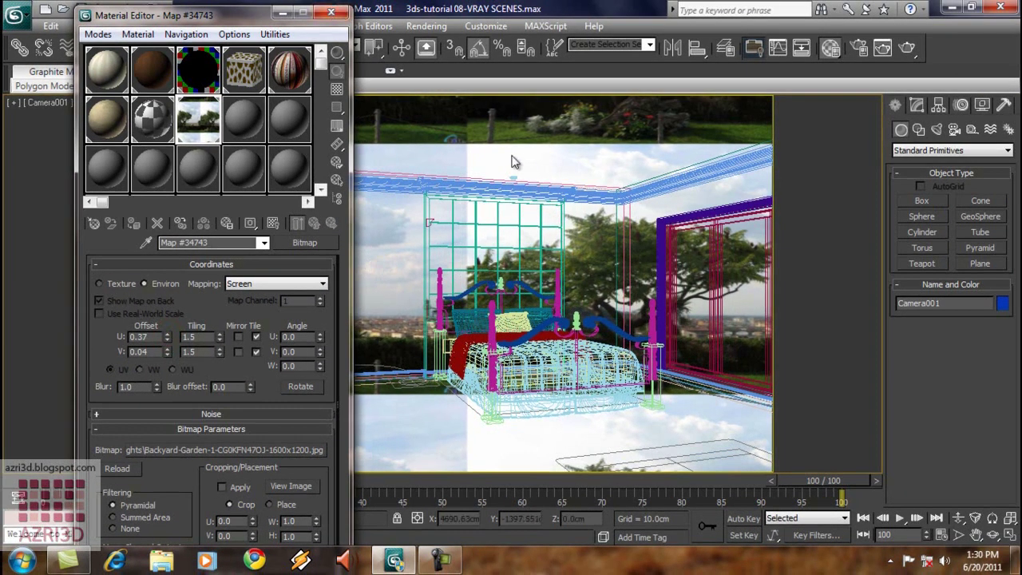
{"action": "left_click", "coordinate": [330, 12]}
{"action": "key", "text": "alt+b"}
Hide the viewport background and pick the VRayLight creation tool
{"action": "left_click", "coordinate": [540, 427]}
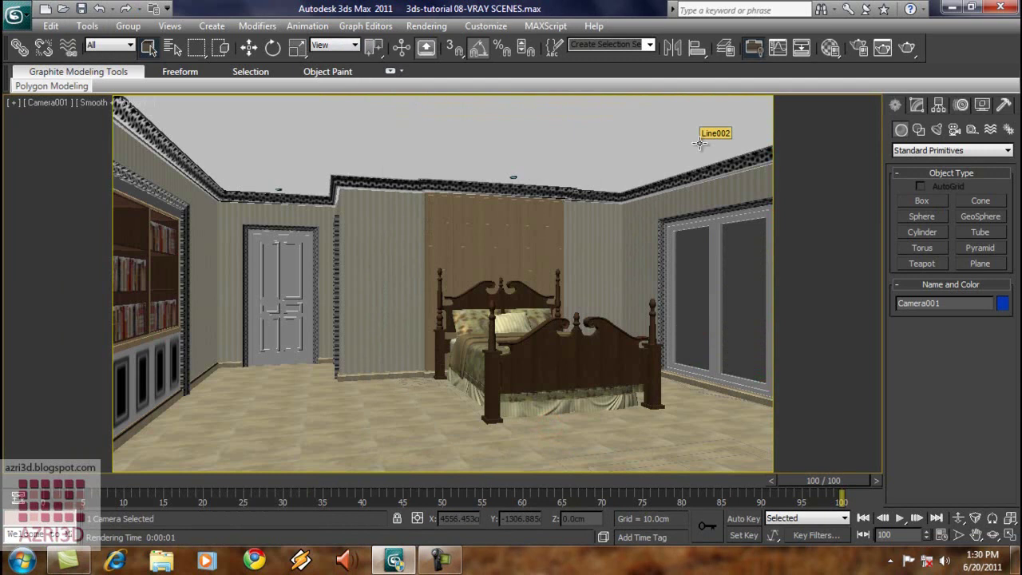
{"action": "left_click", "coordinate": [939, 130]}
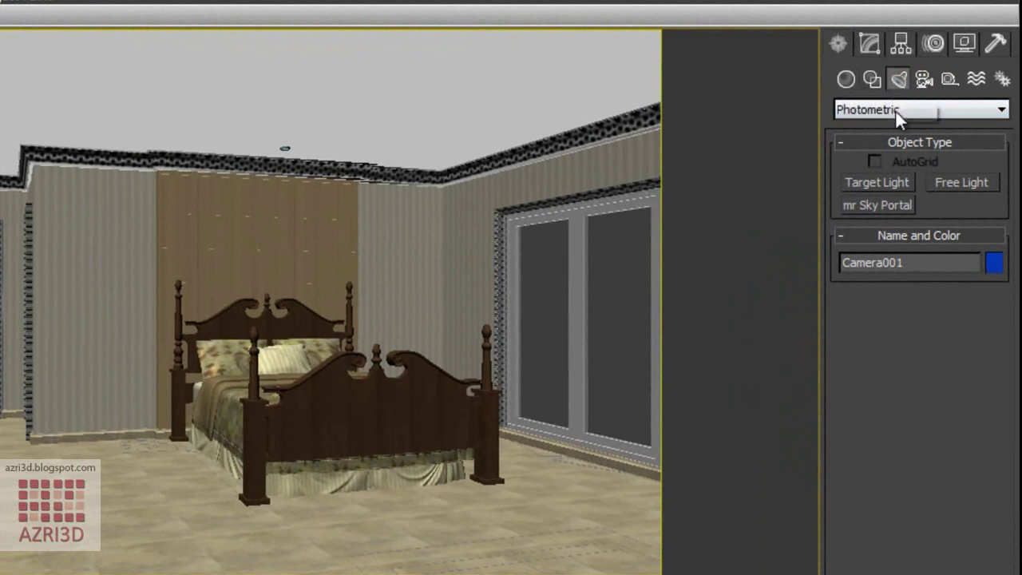
{"action": "left_click", "coordinate": [895, 110]}
{"action": "left_click", "coordinate": [897, 155]}
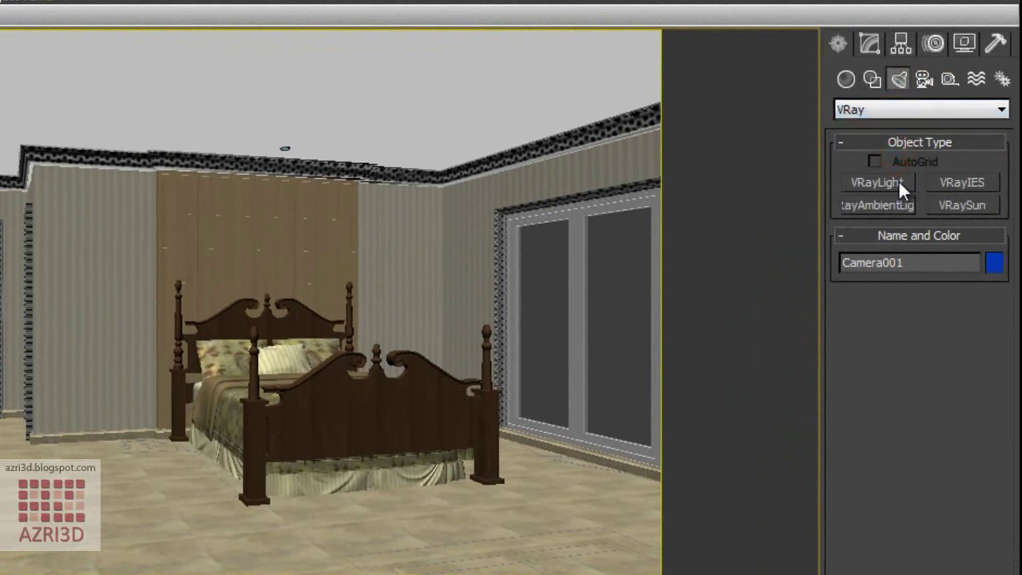
{"action": "left_click", "coordinate": [899, 181]}
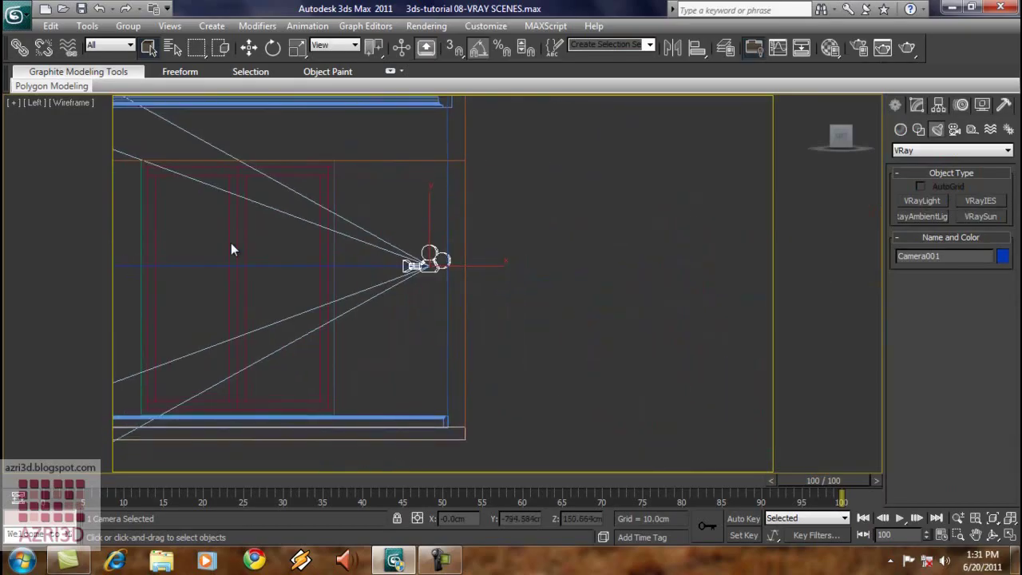
Draw a plane VRayLight and slide it along X over the window opening
{"action": "left_click", "coordinate": [234, 244]}
{"action": "left_click", "coordinate": [920, 201]}
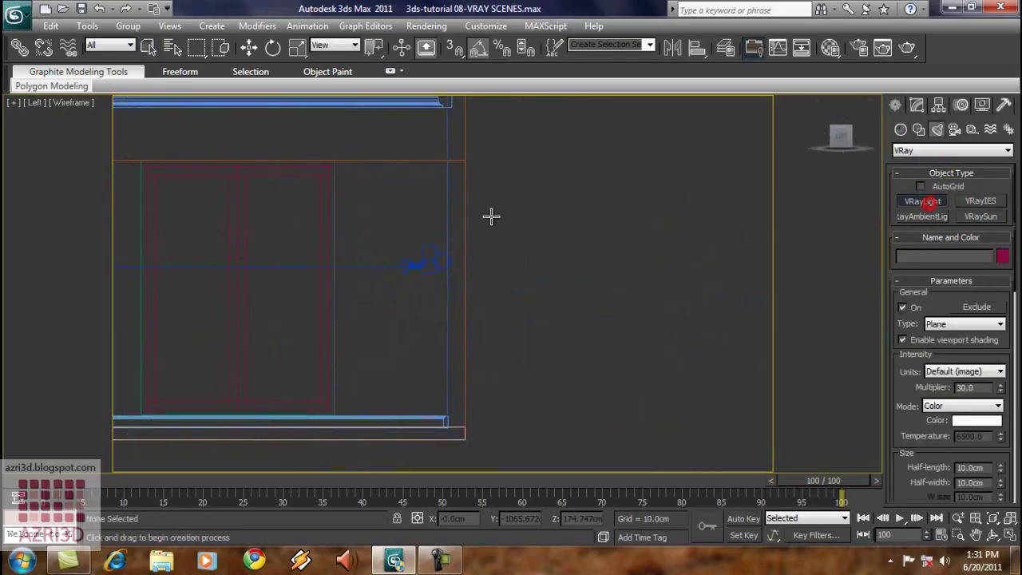
{"action": "left_click_drag", "start_coordinate": [154, 175], "coordinate": [315, 397]}
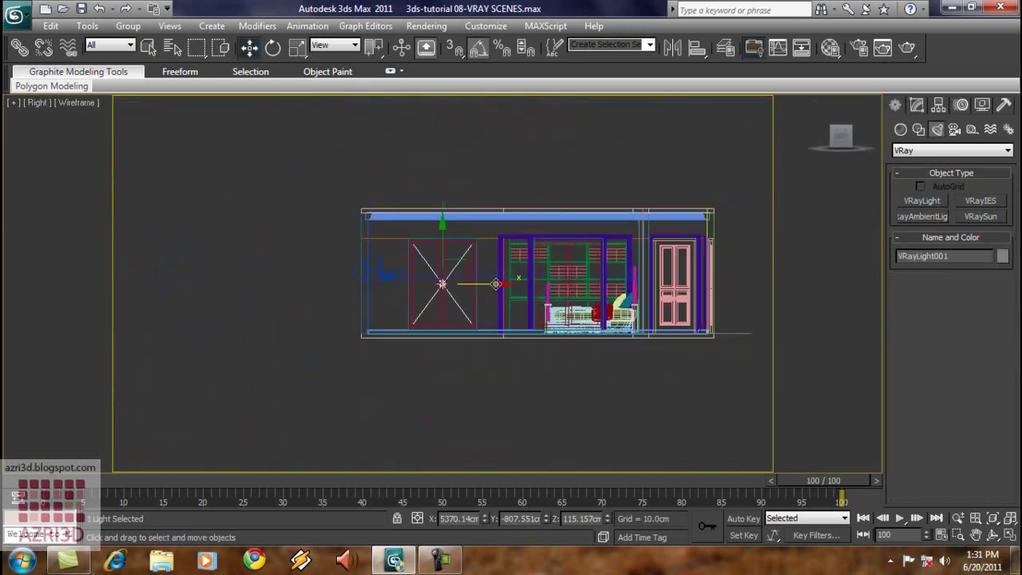
{"action": "key", "text": "z"}
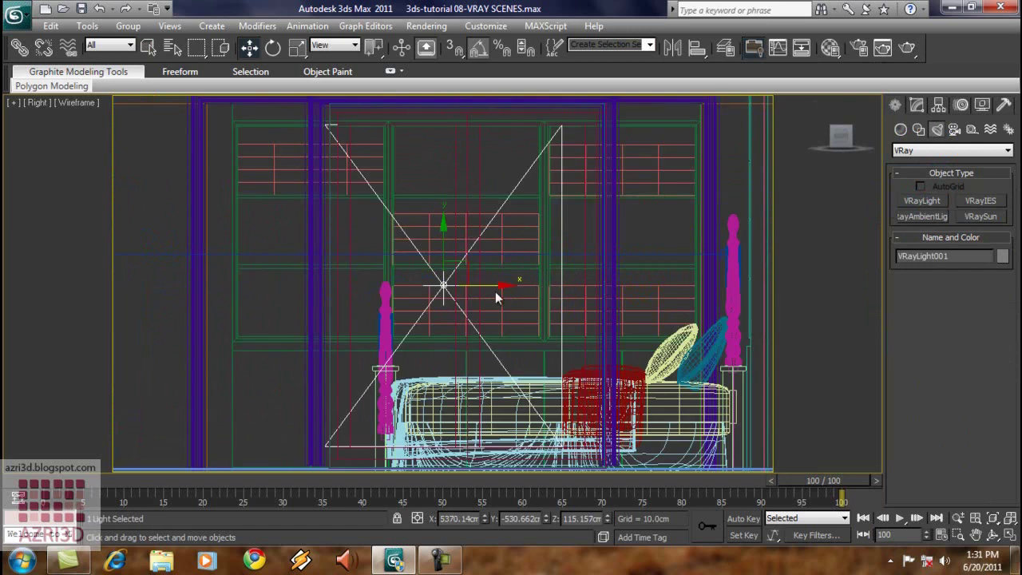
{"action": "left_click_drag", "start_coordinate": [493, 285], "coordinate": [520, 283]}
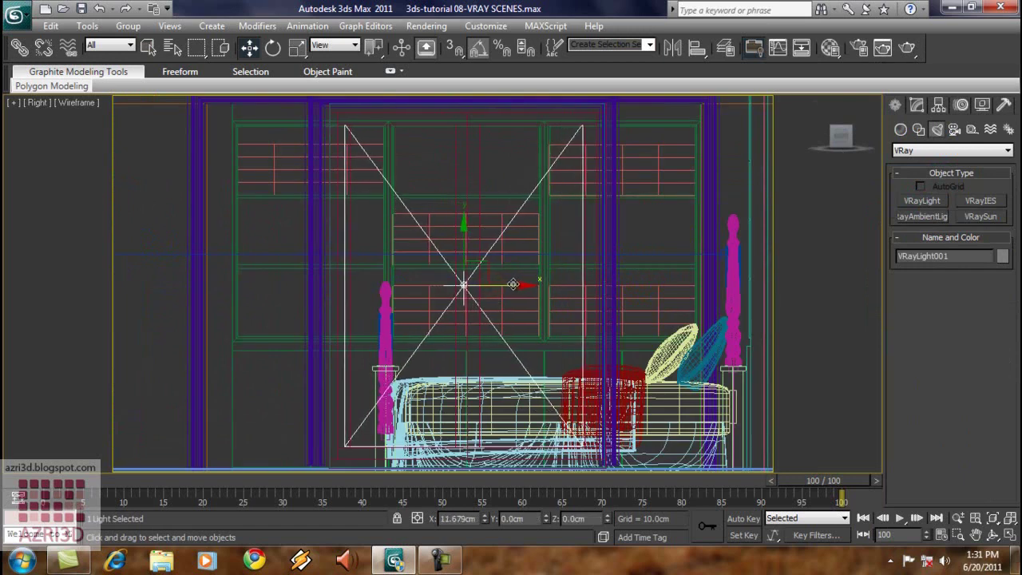
Give the window light multiplier 5, make it invisible and exclude it from reflections
{"action": "key", "text": "c"}
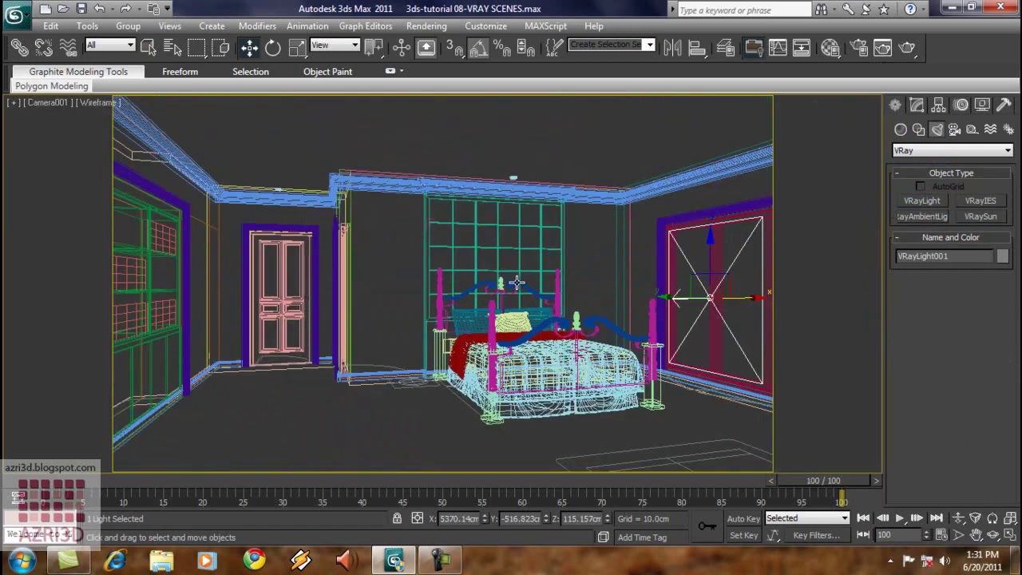
{"action": "key", "text": "F3"}
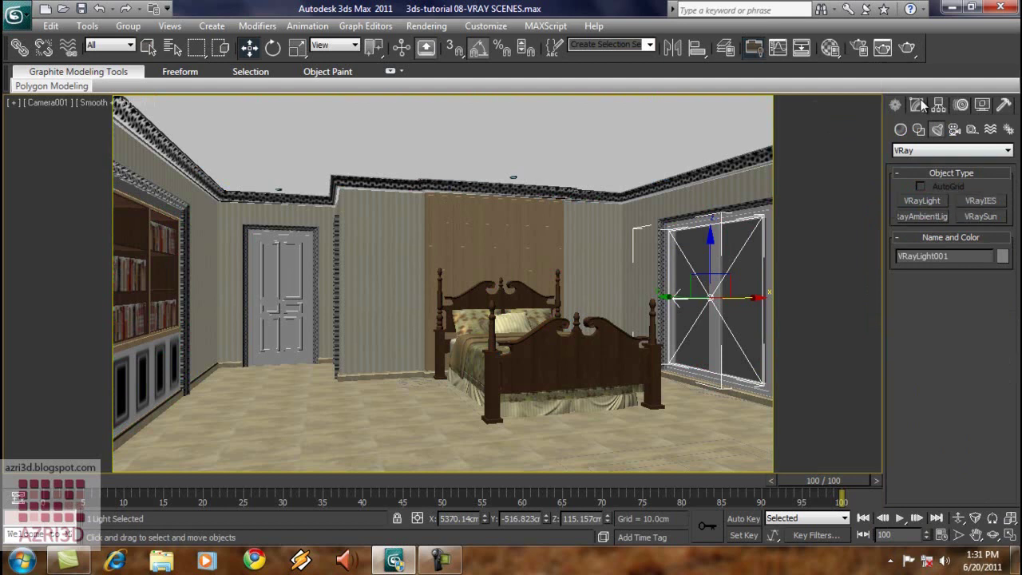
{"action": "left_click", "coordinate": [918, 106]}
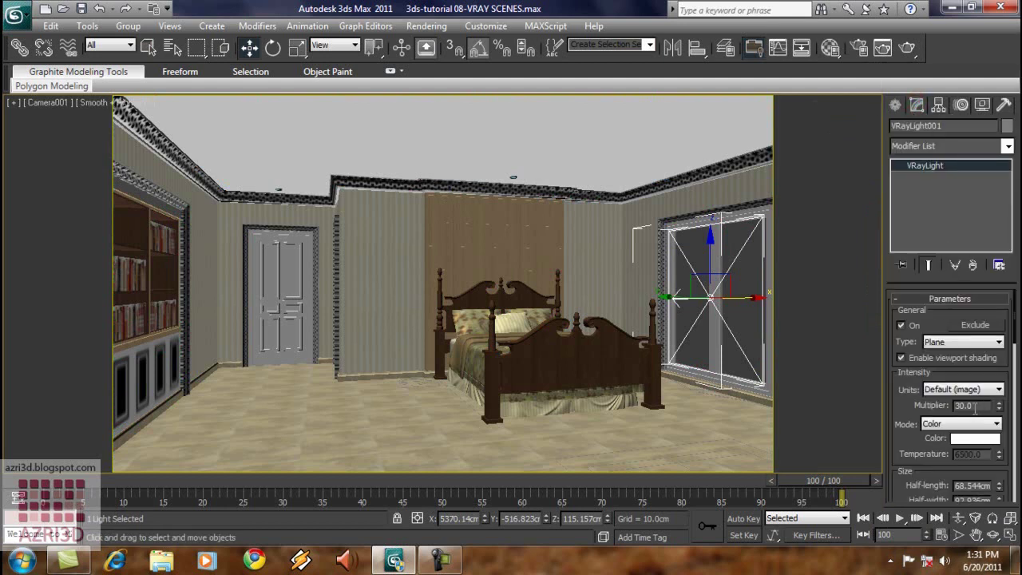
{"action": "double_click", "coordinate": [981, 406]}
{"action": "type", "text": "5"}
{"action": "left_click_drag", "start_coordinate": [808, 471], "coordinate": [782, 278]}
{"action": "left_click", "coordinate": [834, 510]}
{"action": "left_click_drag", "start_coordinate": [941, 504], "coordinate": [943, 141]}
{"action": "left_click", "coordinate": [854, 345]}
Raise the light's subdivs to 12 and widen the command panel to two columns
{"action": "double_click", "coordinate": [931, 404]}
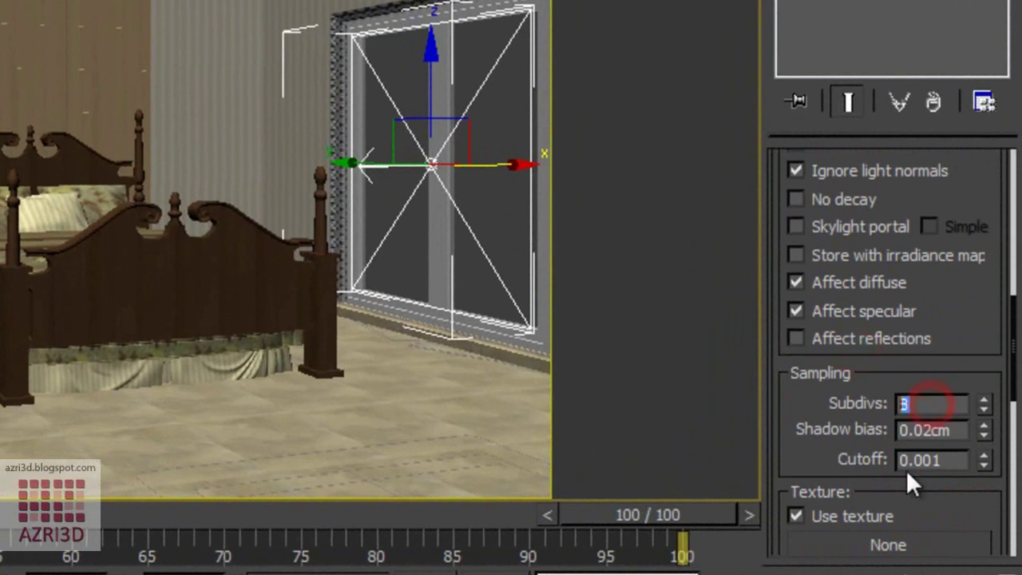
{"action": "type", "text": "12"}
{"action": "scroll", "scroll_direction": "down", "scroll_amount": 3}
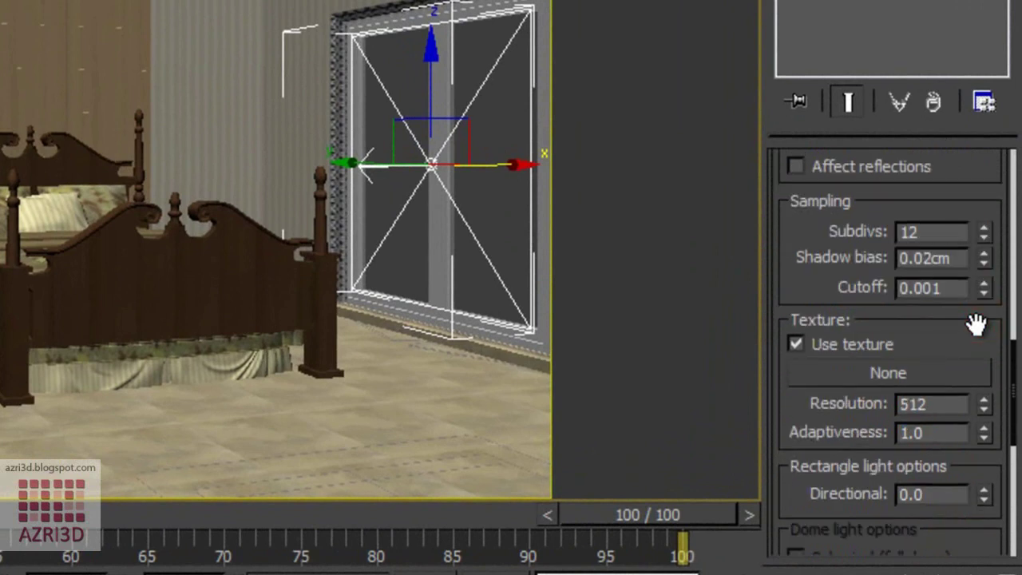
{"action": "scroll", "scroll_direction": "up", "scroll_amount": 3}
{"action": "scroll", "scroll_direction": "up", "scroll_amount": 3}
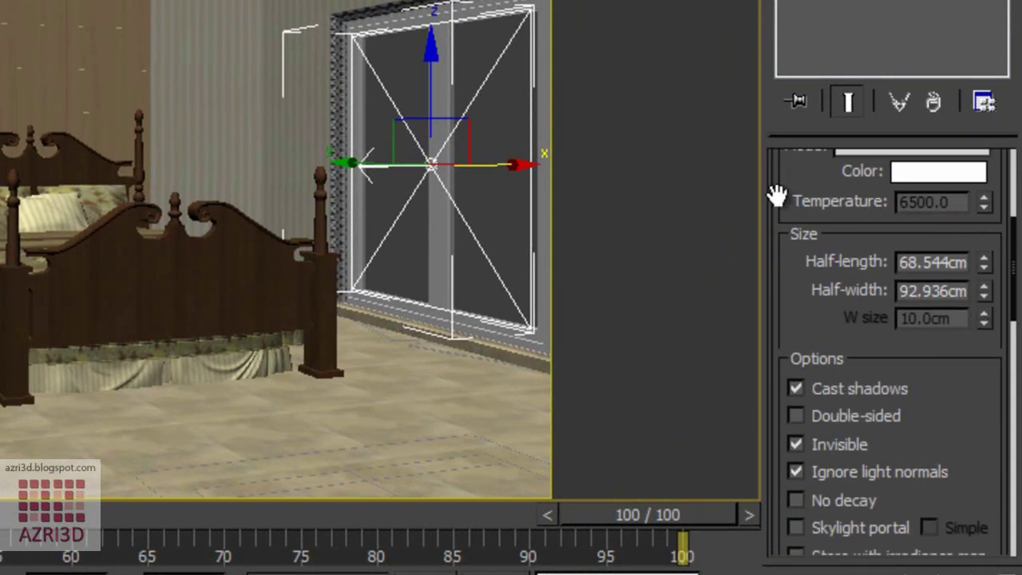
{"action": "left_click_drag", "start_coordinate": [762, 197], "coordinate": [653, 230]}
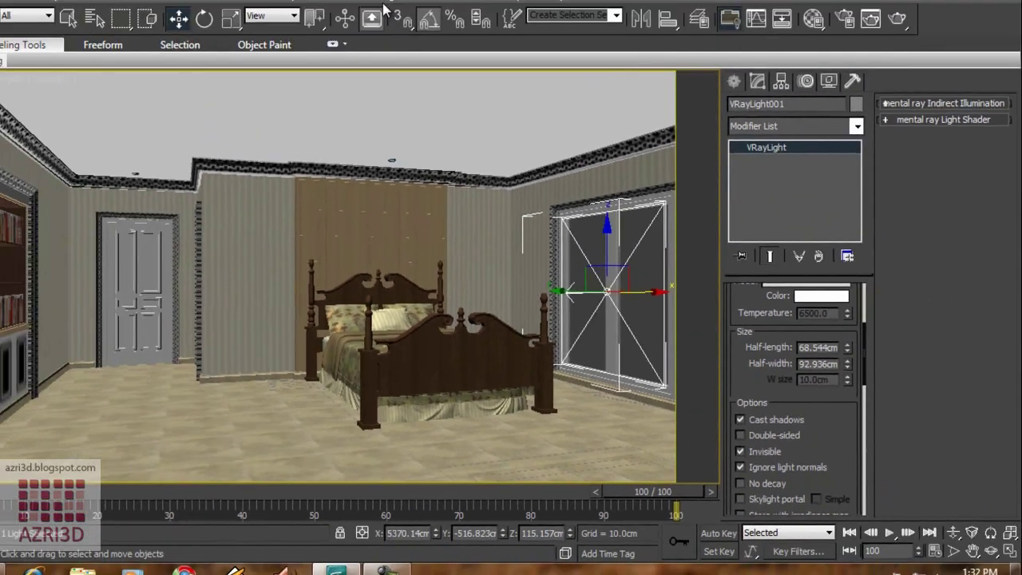
Browse the output size presets in Render Setup's Common tab
{"action": "left_click", "coordinate": [435, 28]}
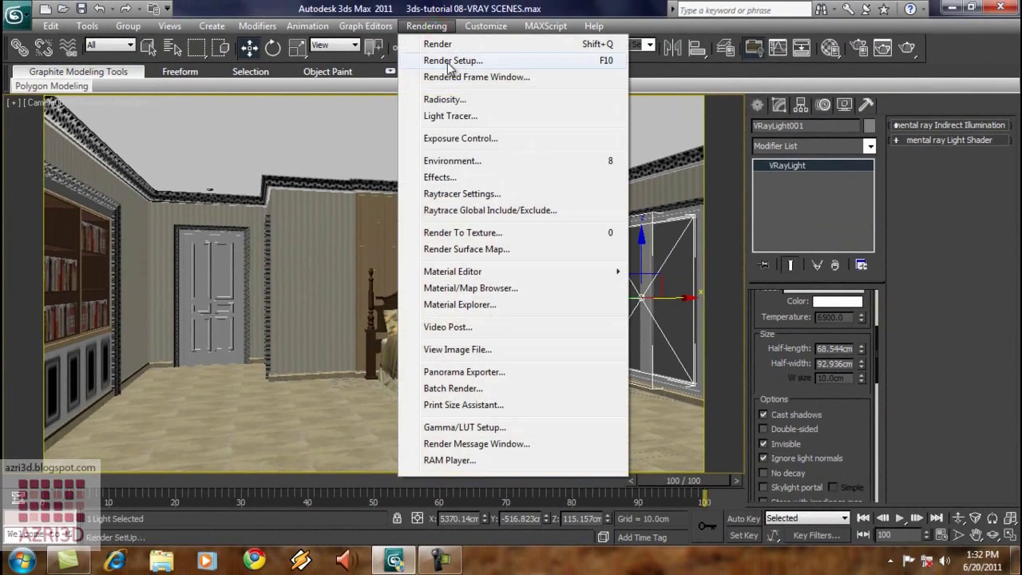
{"action": "left_click", "coordinate": [449, 63]}
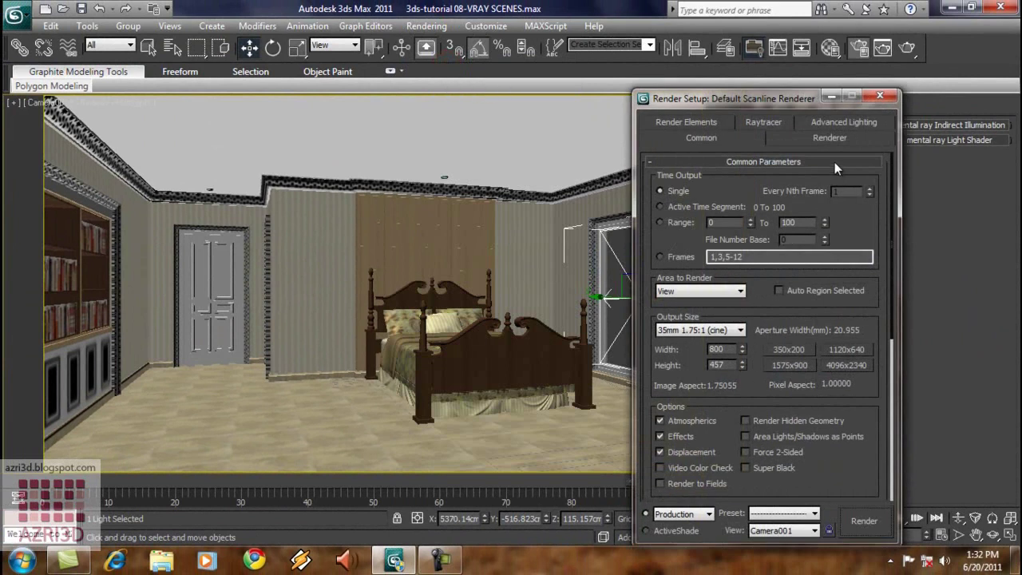
{"action": "left_click", "coordinate": [835, 162]}
{"action": "left_click", "coordinate": [831, 161]}
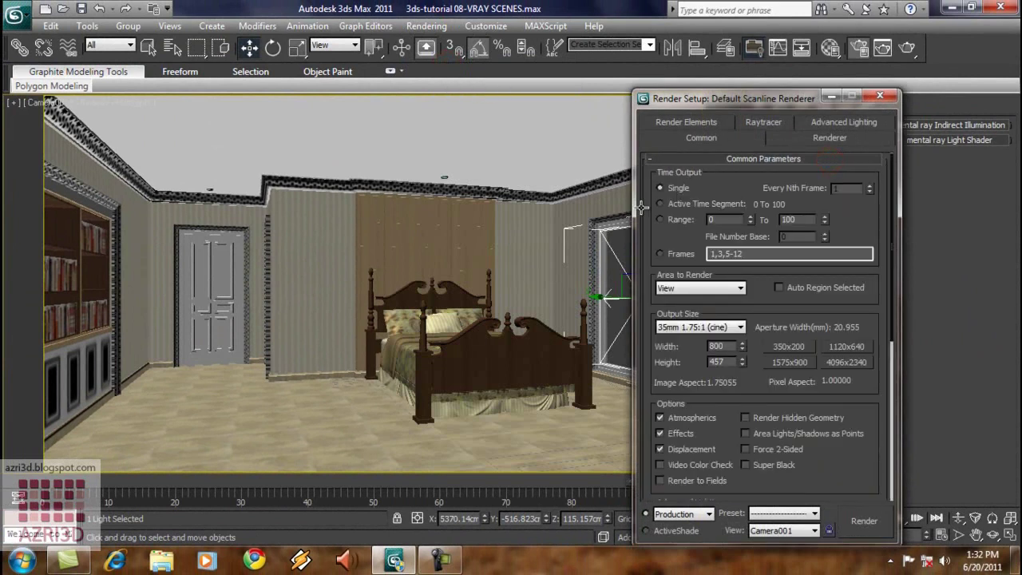
{"action": "left_click", "coordinate": [723, 328]}
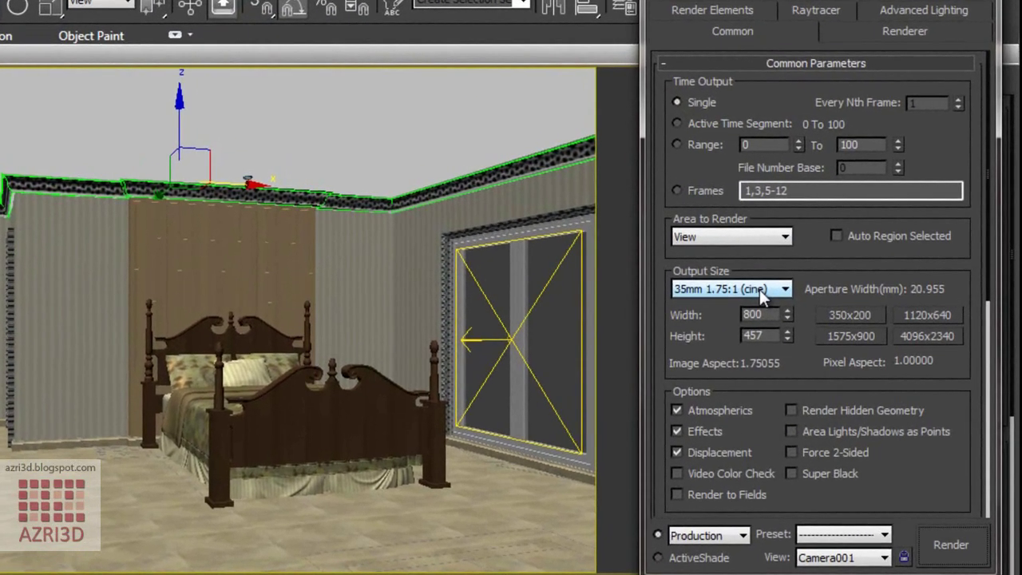
{"action": "left_click", "coordinate": [760, 289]}
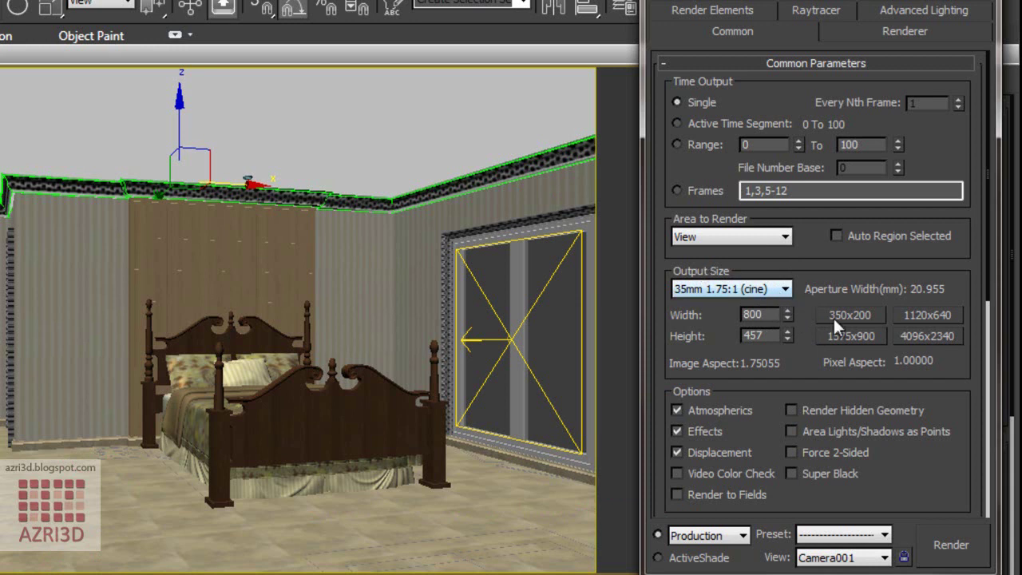
{"action": "left_click", "coordinate": [775, 290]}
{"action": "left_click", "coordinate": [775, 289]}
{"action": "left_click", "coordinate": [783, 290]}
{"action": "left_click", "coordinate": [735, 298]}
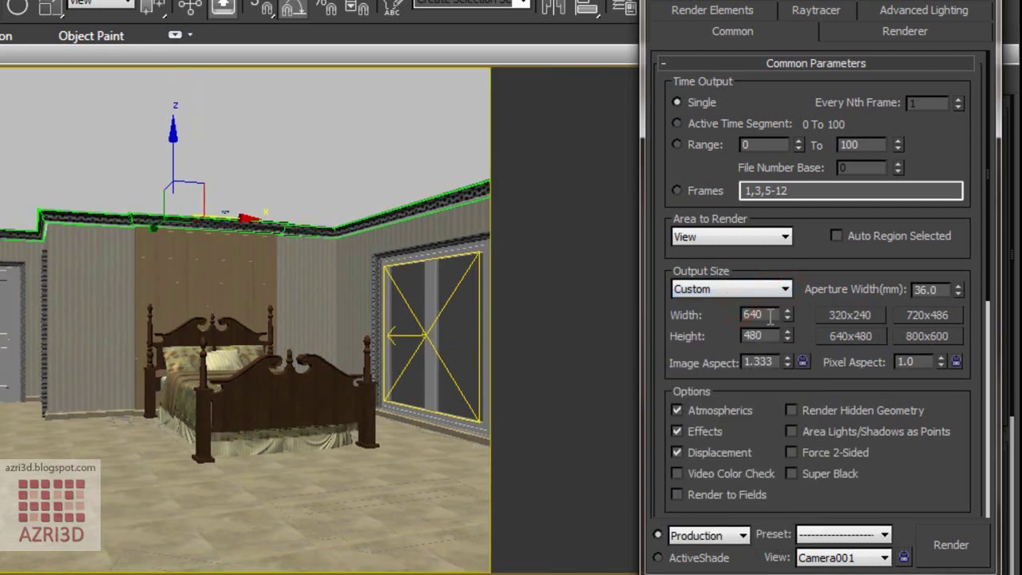
Choose the 35mm 1.75:1 (cine) preset and set width 1200, giving 1200 × 686
{"action": "left_click", "coordinate": [767, 335]}
{"action": "left_click", "coordinate": [765, 288]}
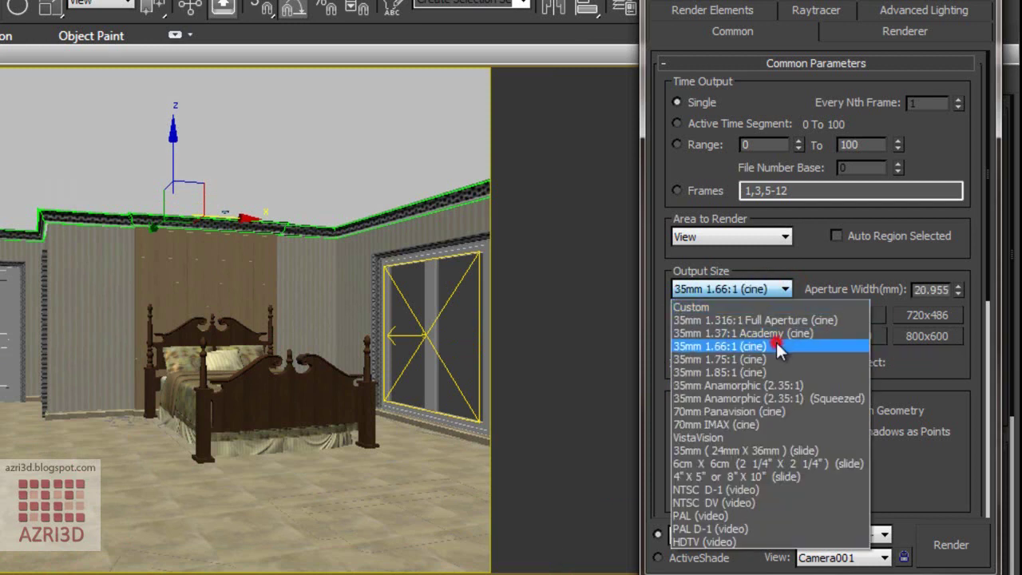
{"action": "left_click", "coordinate": [776, 346]}
{"action": "left_click", "coordinate": [751, 289]}
{"action": "left_click", "coordinate": [747, 359]}
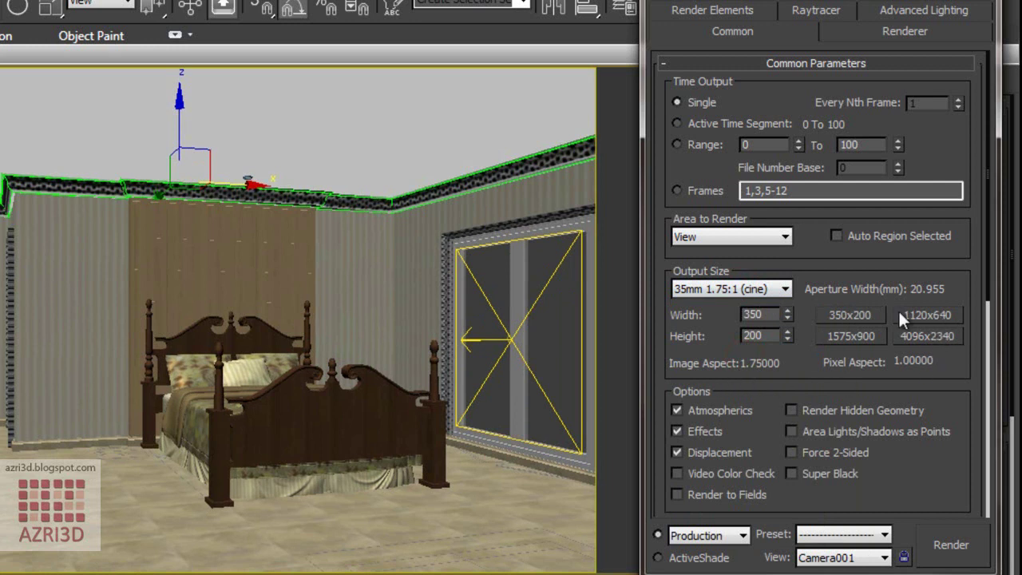
{"action": "double_click", "coordinate": [763, 314]}
{"action": "type", "text": "1200"}
{"action": "key", "text": "Return"}
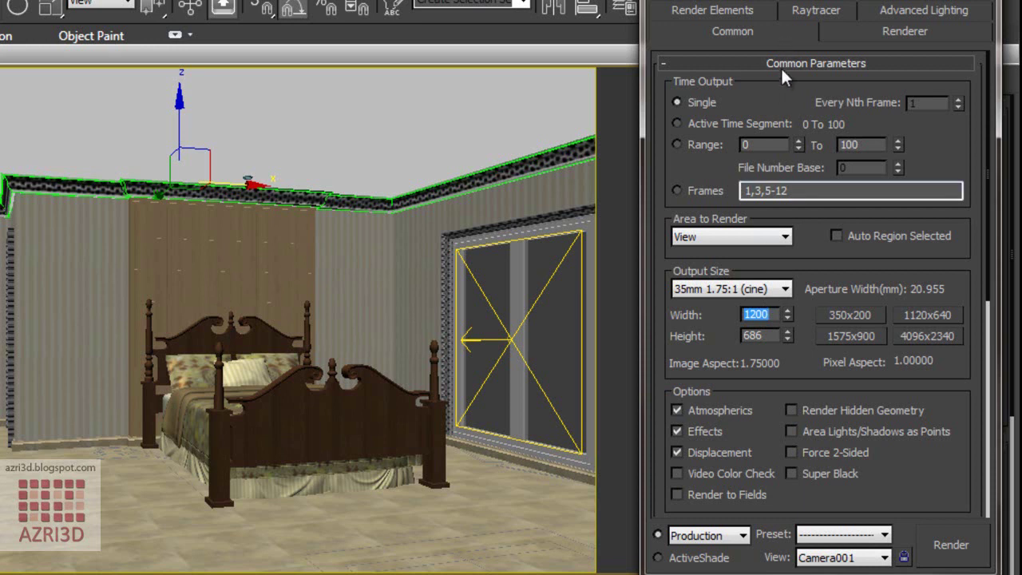
Assign V-Ray Adv 2.00.01 as the production renderer
{"action": "left_click", "coordinate": [780, 63]}
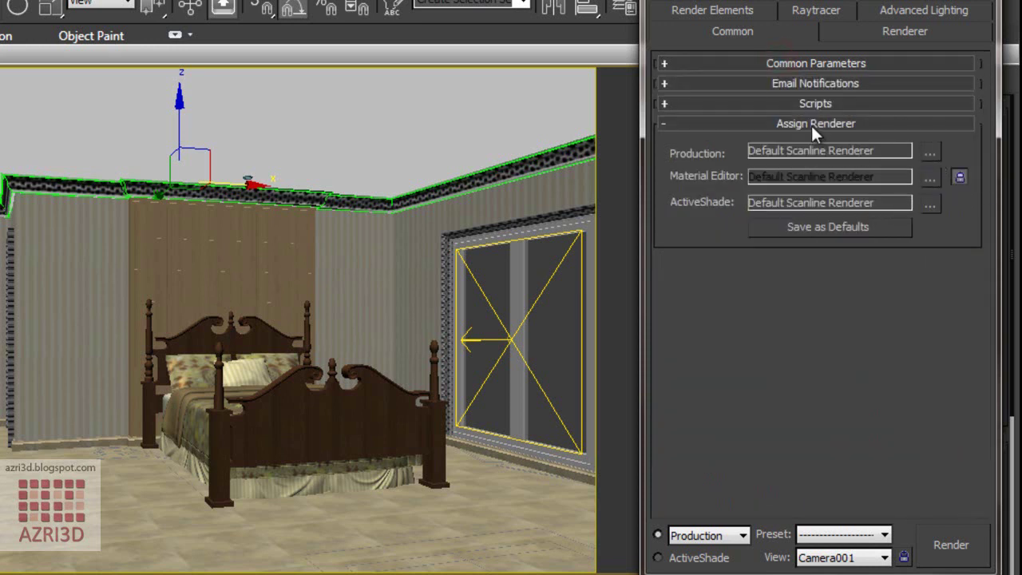
{"action": "left_click", "coordinate": [928, 153]}
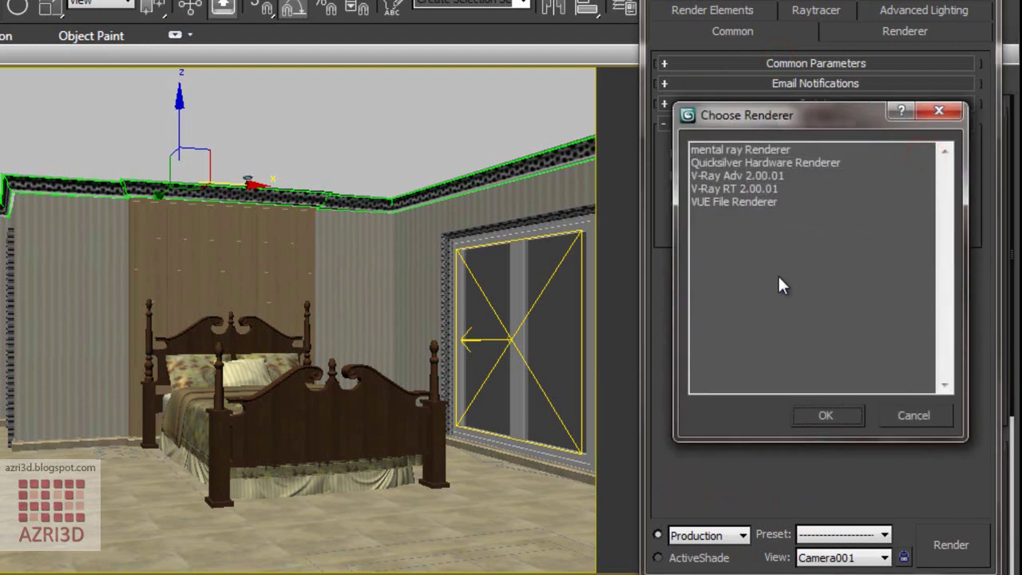
{"action": "double_click", "coordinate": [774, 176]}
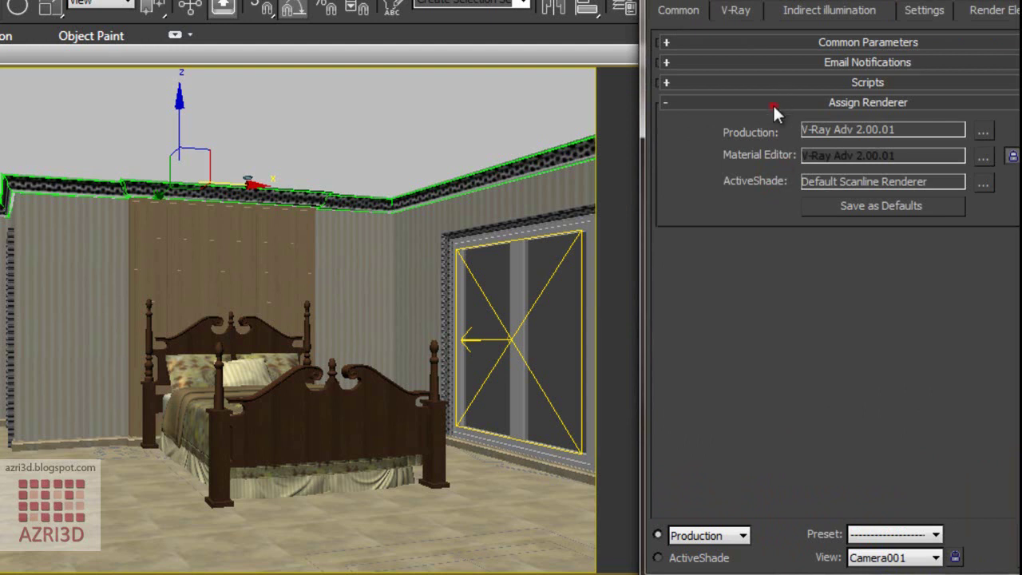
In V-Ray global switches, turn default lights off and enable max reflection/refraction depth
{"action": "left_click", "coordinate": [798, 118]}
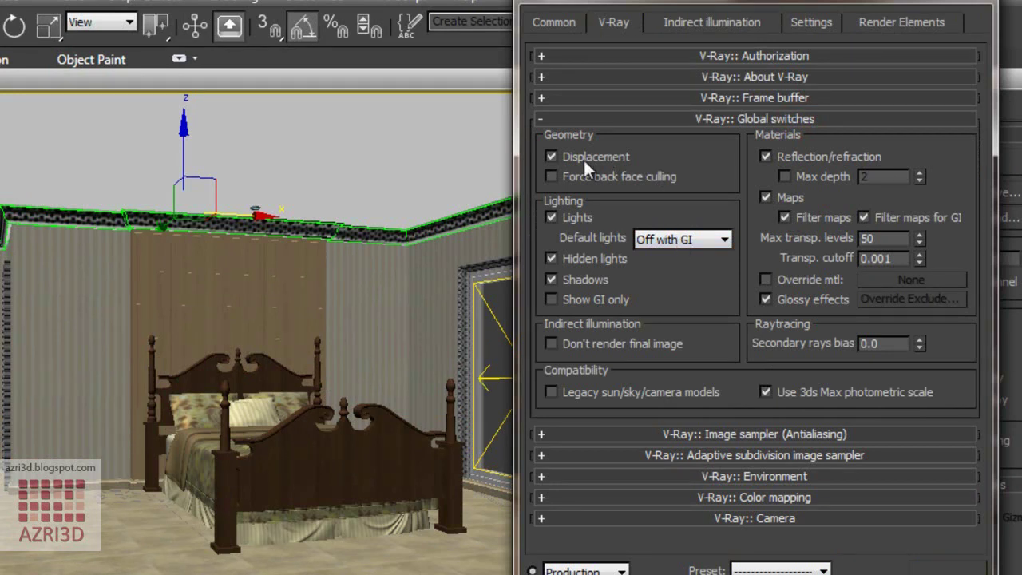
{"action": "left_click", "coordinate": [700, 243]}
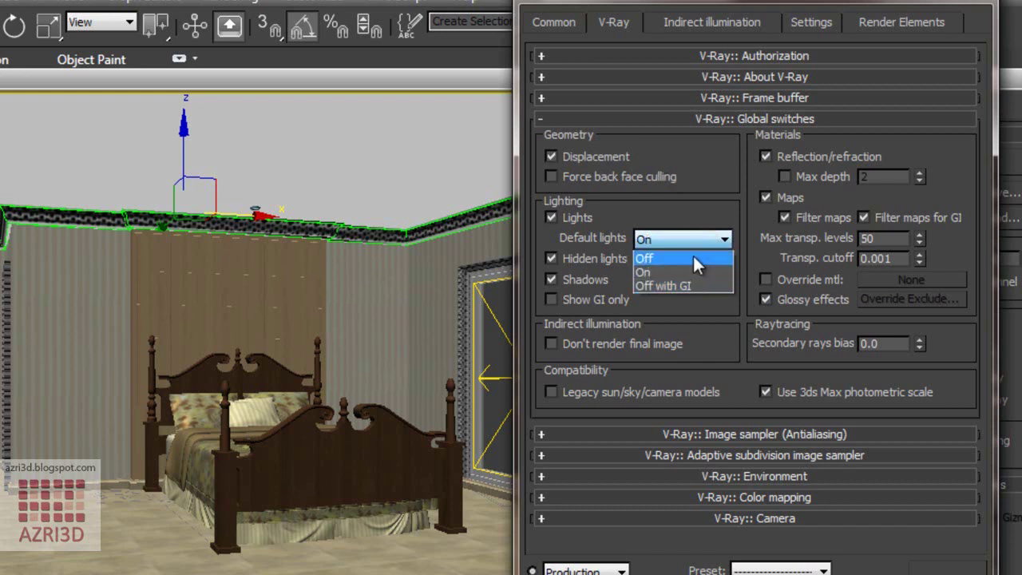
{"action": "left_click", "coordinate": [692, 259]}
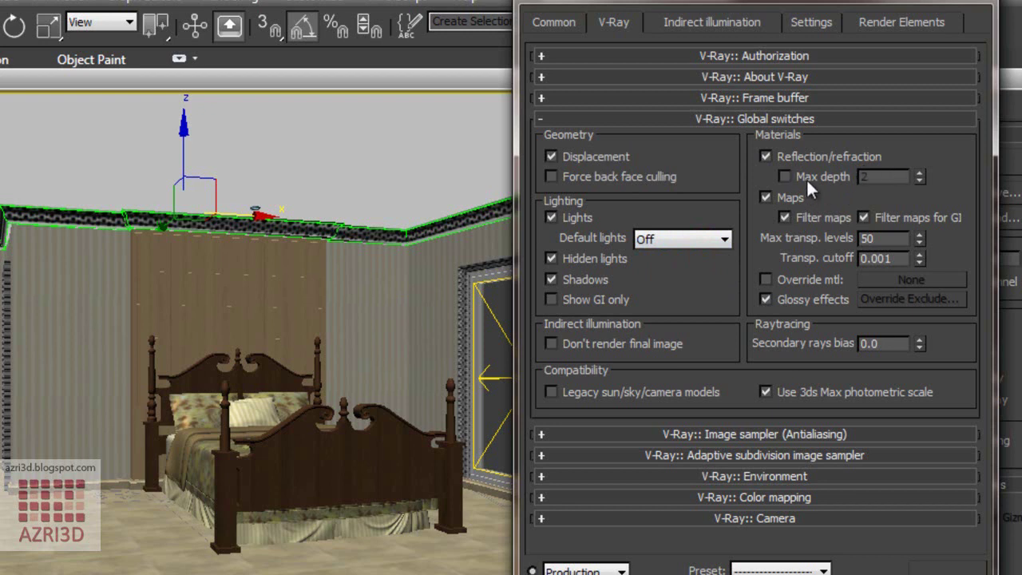
{"action": "left_click", "coordinate": [805, 177]}
{"action": "left_click", "coordinate": [661, 118]}
Set the image sampler to Adaptive DMC with the Mitchell-Netravali filter
{"action": "left_click", "coordinate": [655, 139]}
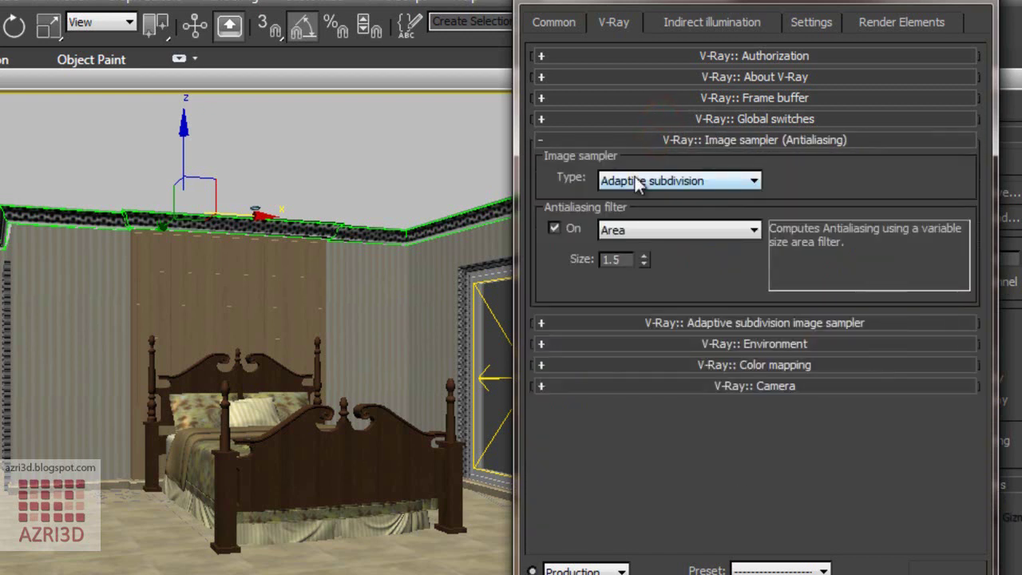
{"action": "left_click", "coordinate": [643, 180]}
{"action": "left_click", "coordinate": [700, 212]}
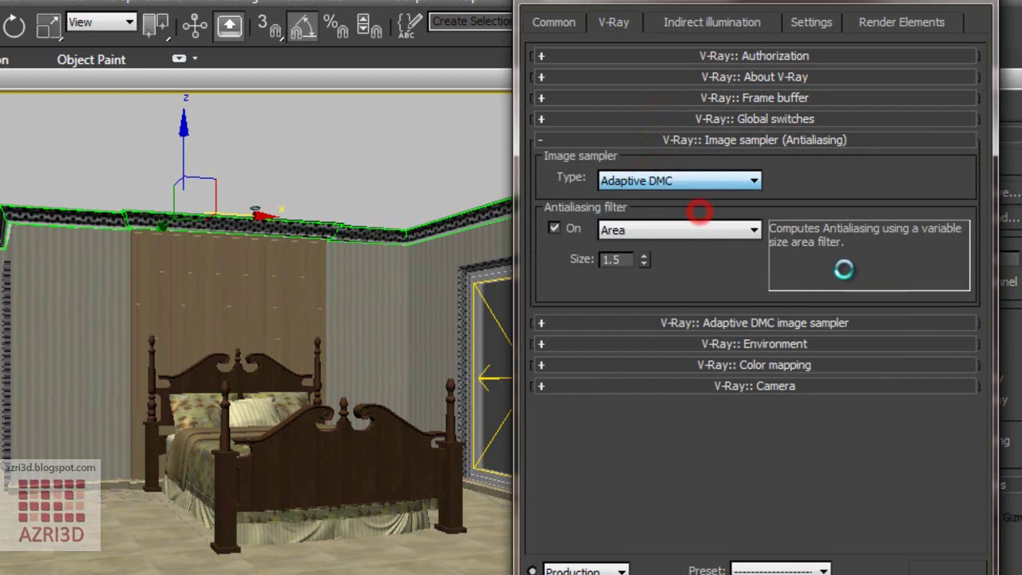
{"action": "left_click", "coordinate": [706, 230]}
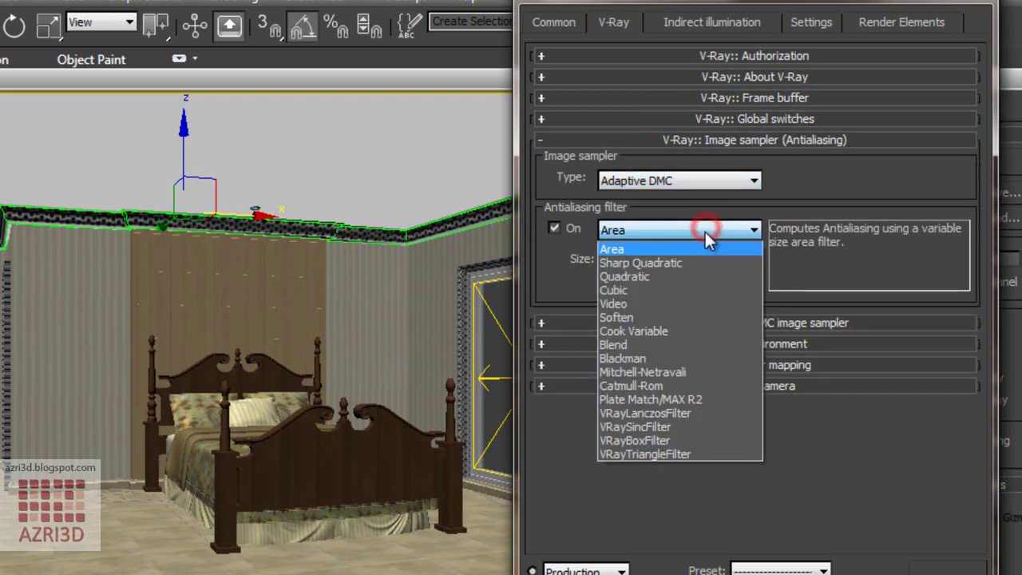
{"action": "left_click", "coordinate": [696, 372]}
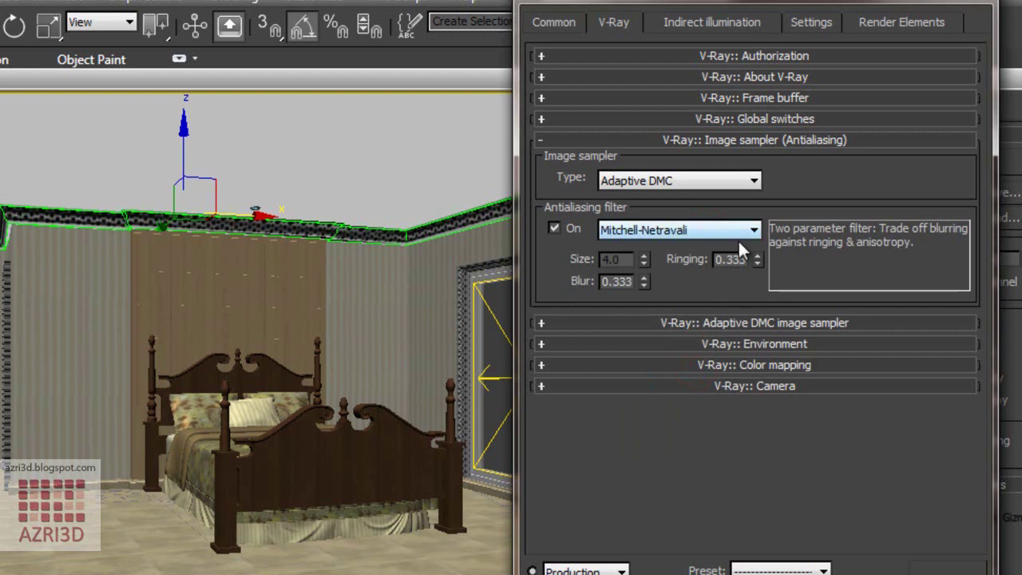
{"action": "left_click", "coordinate": [725, 323]}
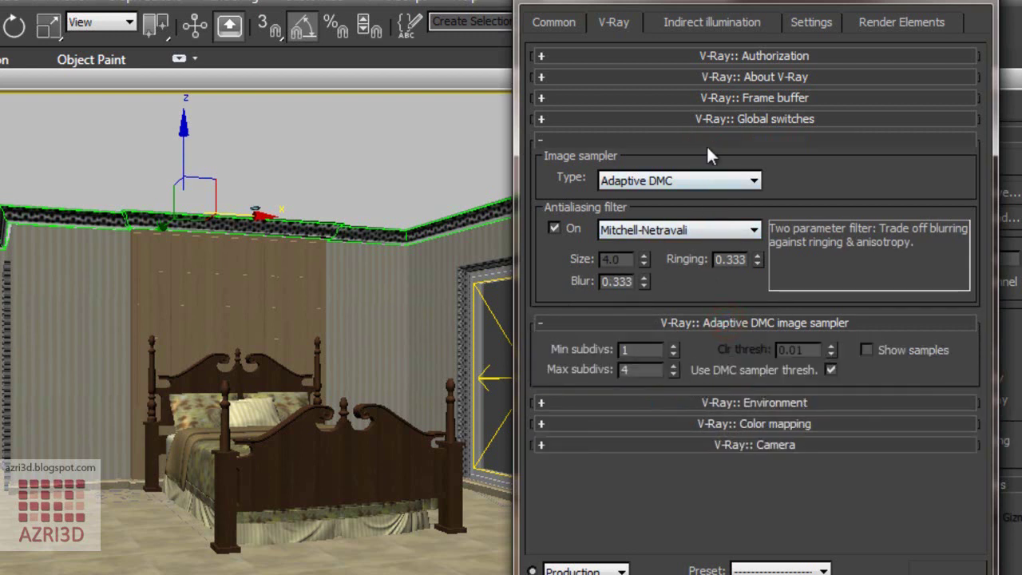
{"action": "left_click", "coordinate": [707, 141]}
Turn on the V-Ray GI skylight environment override
{"action": "left_click", "coordinate": [735, 241]}
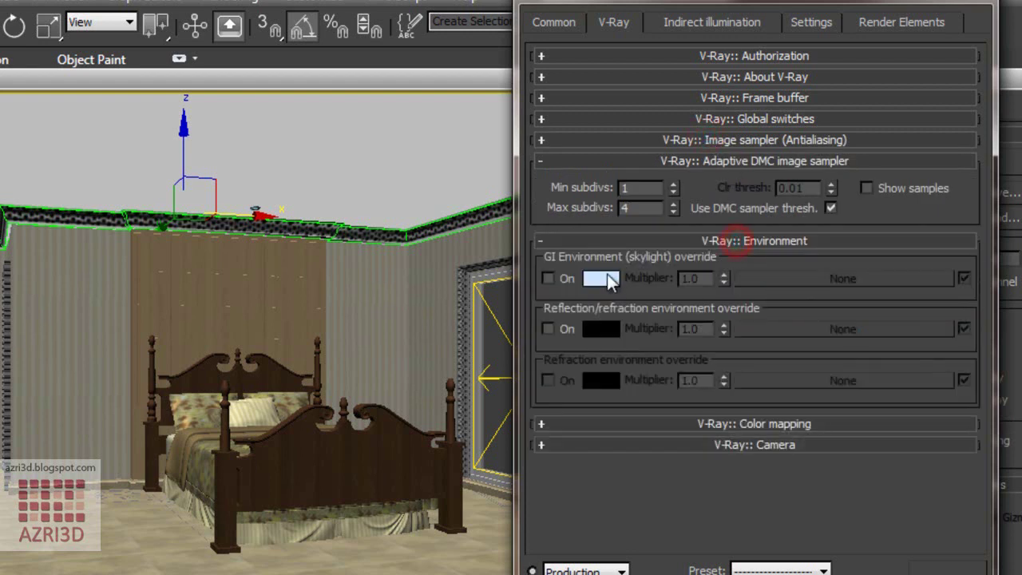
{"action": "left_click", "coordinate": [549, 277]}
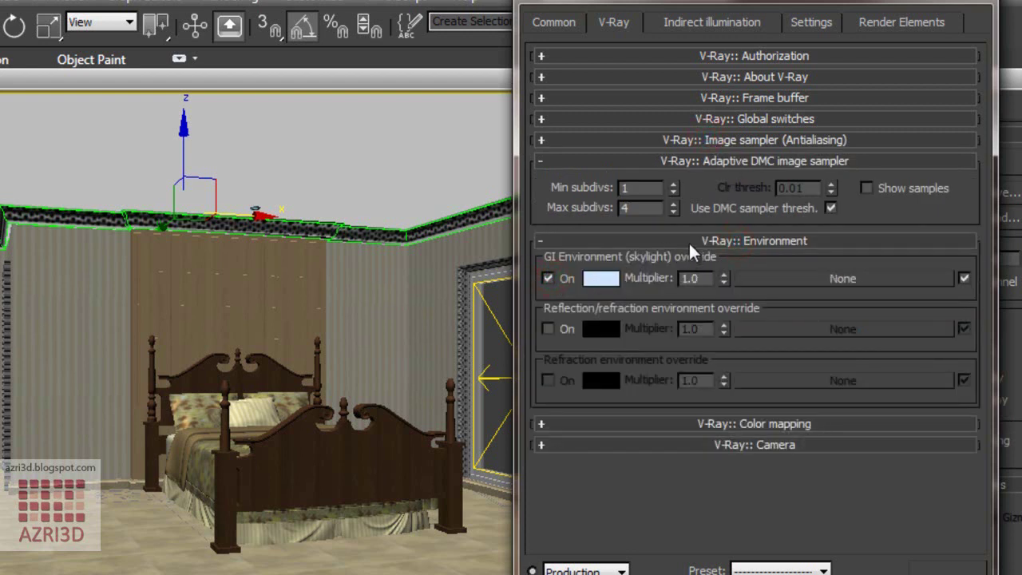
{"action": "left_click", "coordinate": [691, 241]}
Set colour mapping to HSV exponential with clamped output, leaving the background unaffected
{"action": "left_click", "coordinate": [706, 262]}
{"action": "left_click", "coordinate": [688, 289]}
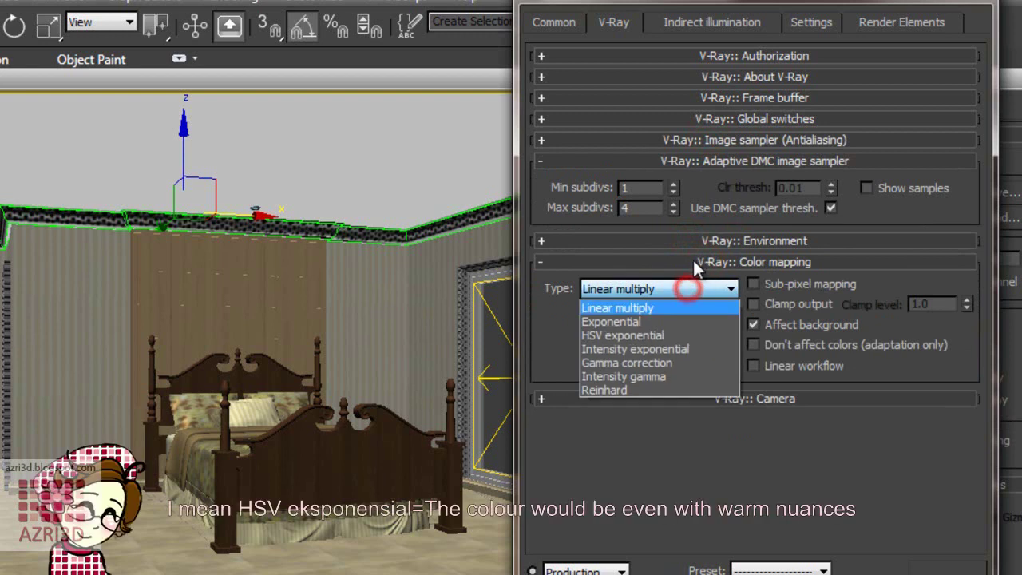
{"action": "left_click", "coordinate": [685, 330]}
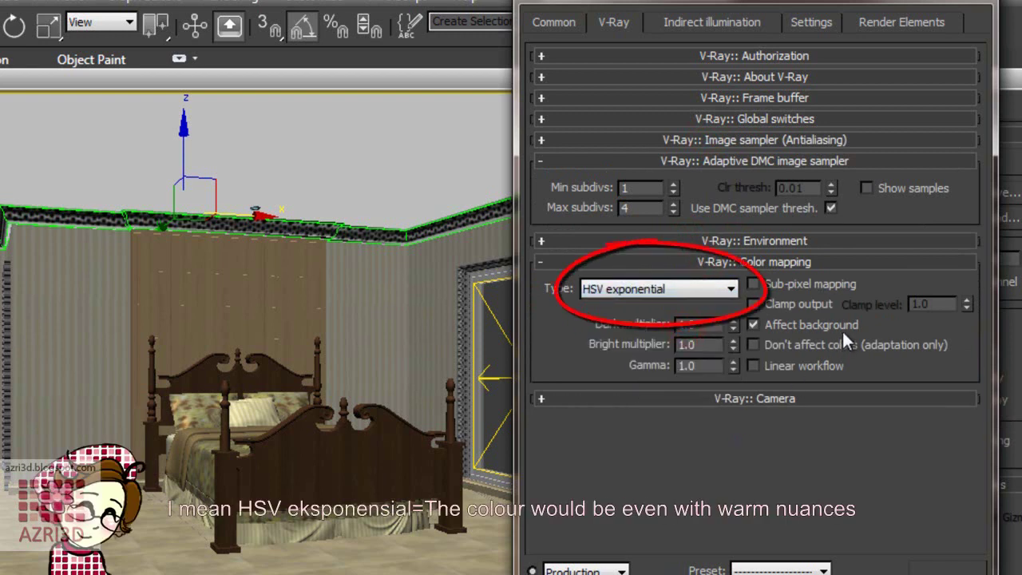
{"action": "left_click", "coordinate": [837, 324]}
{"action": "left_click", "coordinate": [786, 304]}
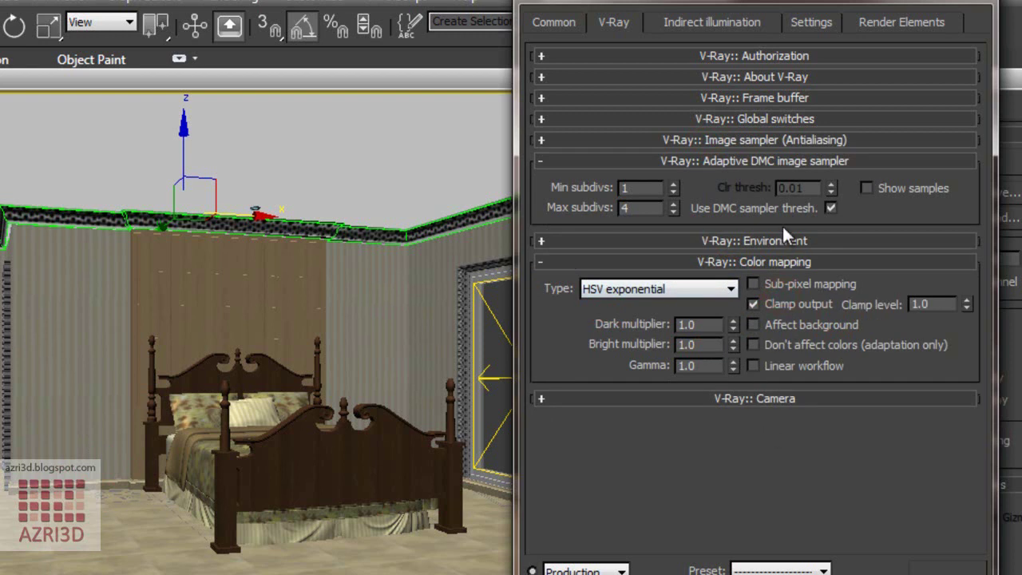
{"action": "left_click", "coordinate": [776, 161]}
{"action": "left_click", "coordinate": [775, 182]}
{"action": "left_click", "coordinate": [749, 22]}
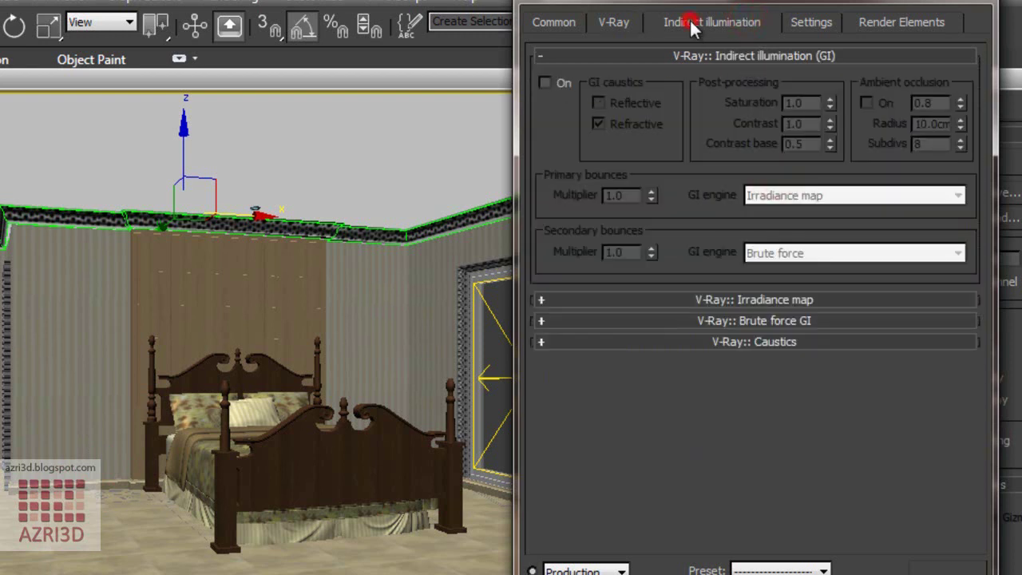
Turn on GI with a secondary bounce multiplier of 0.8
{"action": "left_click", "coordinate": [546, 82]}
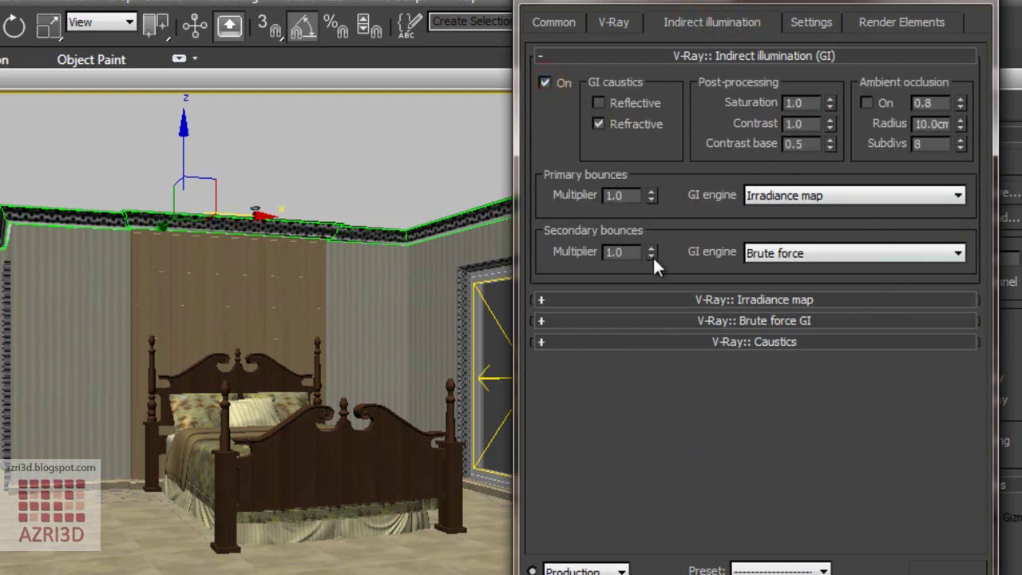
{"action": "double_click", "coordinate": [619, 252]}
{"action": "type", "text": "0"}
{"action": "type", "text": ".8"}
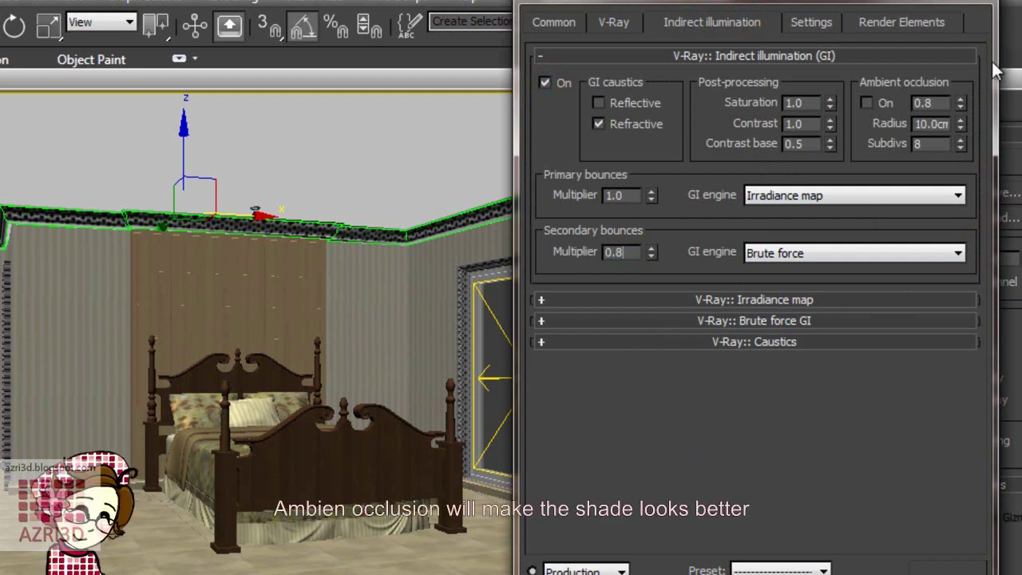
Enable ambient occlusion with a 5 cm radius and 15 subdivs
{"action": "left_click", "coordinate": [867, 102]}
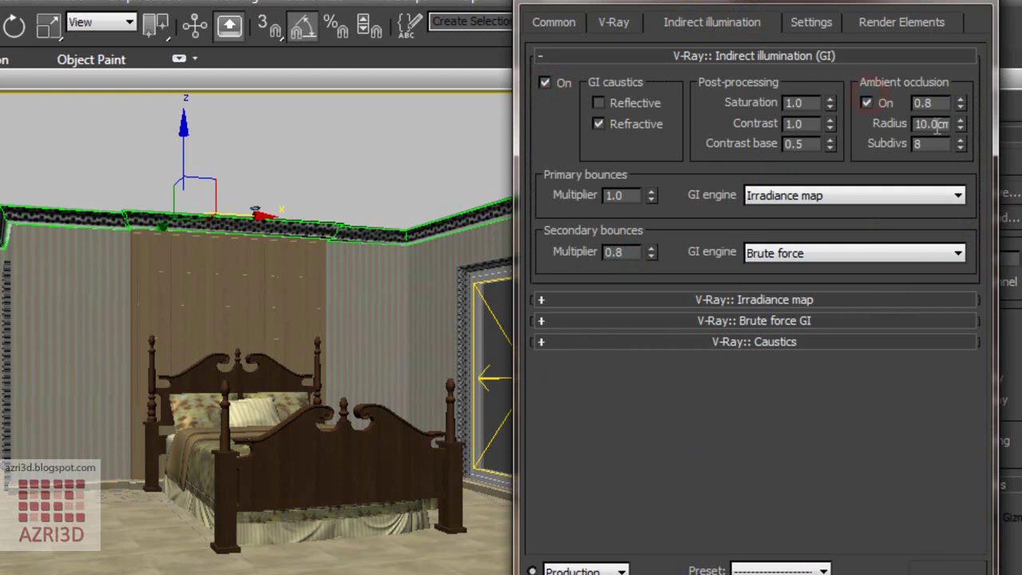
{"action": "double_click", "coordinate": [938, 124]}
{"action": "type", "text": "0"}
{"action": "key", "text": "Return"}
{"action": "type", "text": "5"}
{"action": "key", "text": "Return"}
{"action": "double_click", "coordinate": [940, 144]}
{"action": "type", "text": "15"}
{"action": "key", "text": "Return"}
Use light cache for secondary bounces and the Very low irradiance map preset with Show calc. phase
{"action": "left_click", "coordinate": [862, 248]}
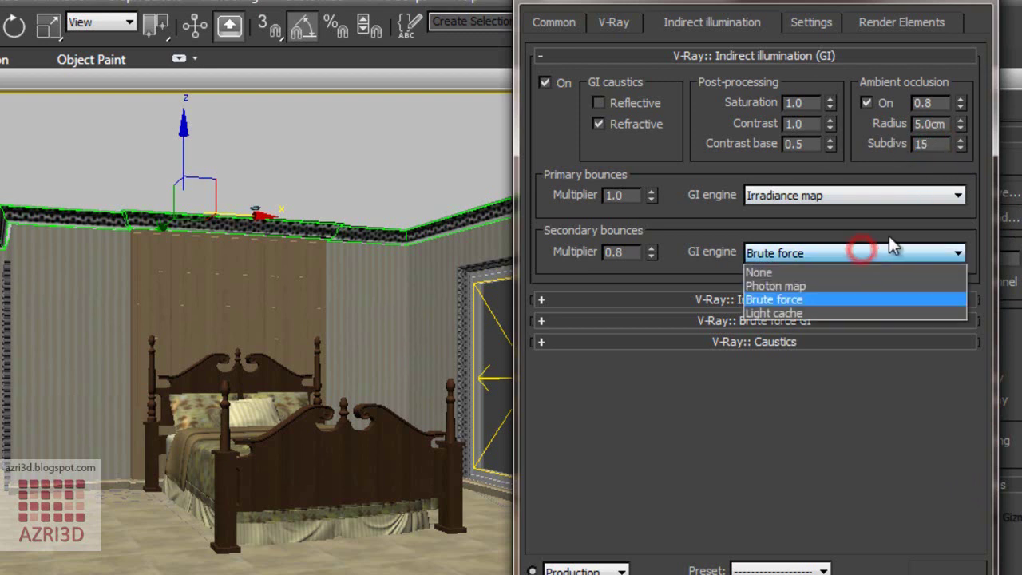
{"action": "left_click", "coordinate": [778, 311]}
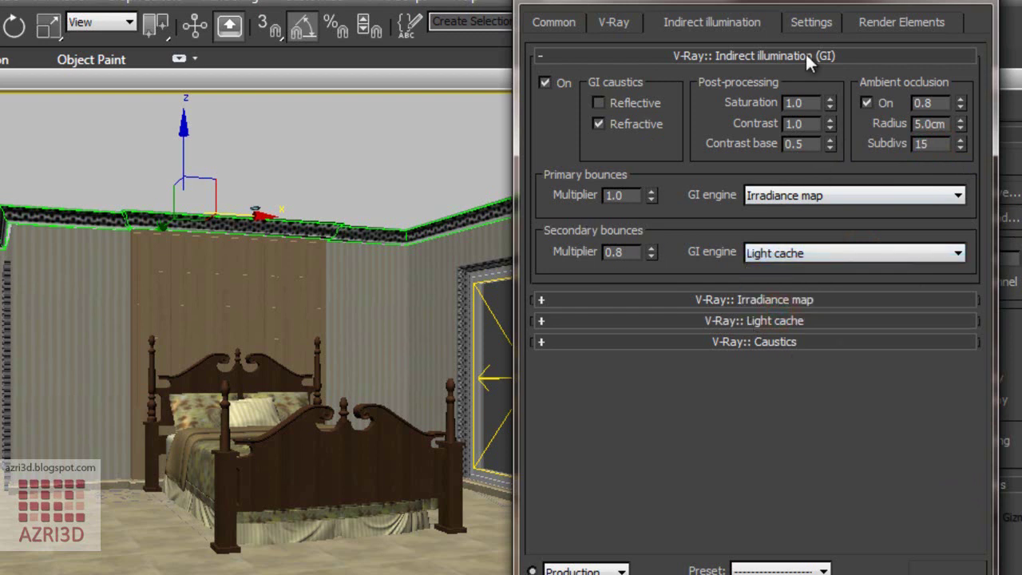
{"action": "left_click", "coordinate": [807, 56]}
{"action": "left_click", "coordinate": [818, 73]}
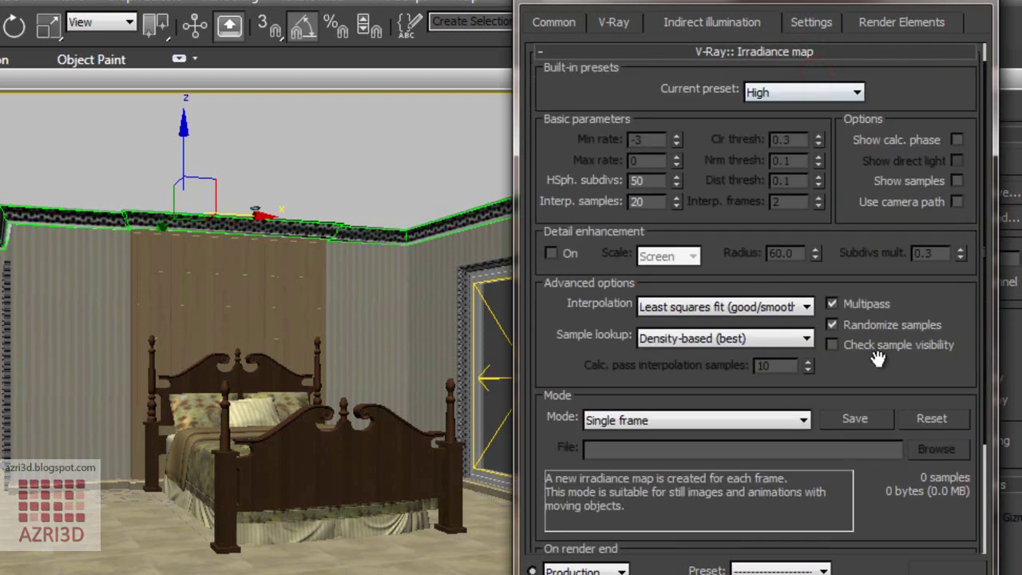
{"action": "left_click", "coordinate": [795, 93]}
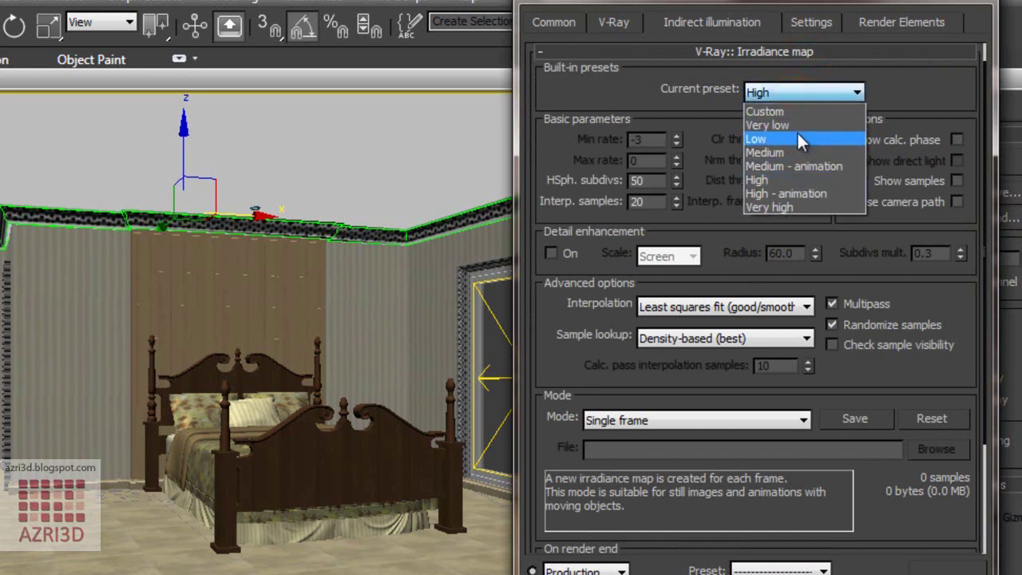
{"action": "left_click", "coordinate": [797, 123]}
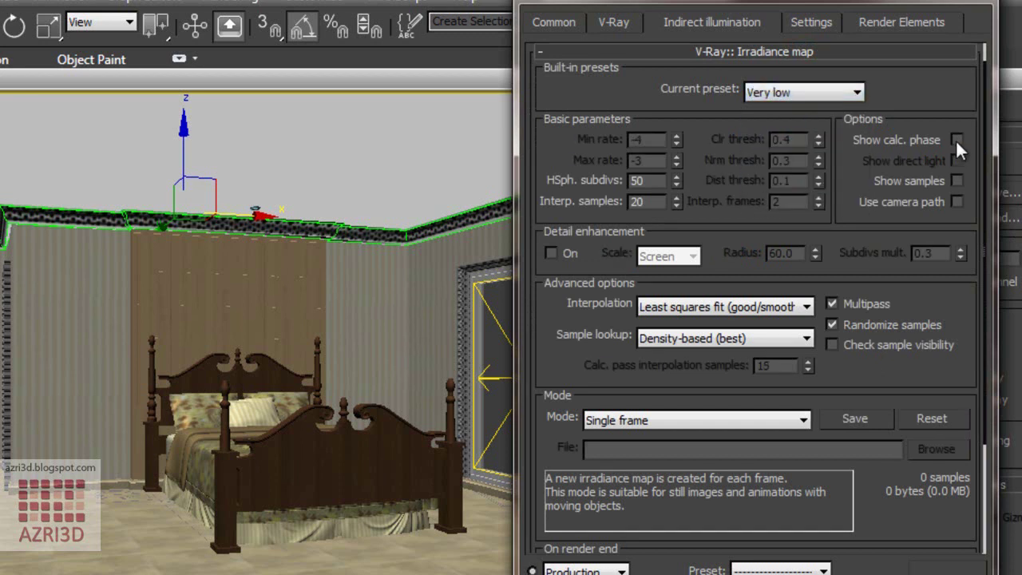
{"action": "left_click", "coordinate": [957, 139]}
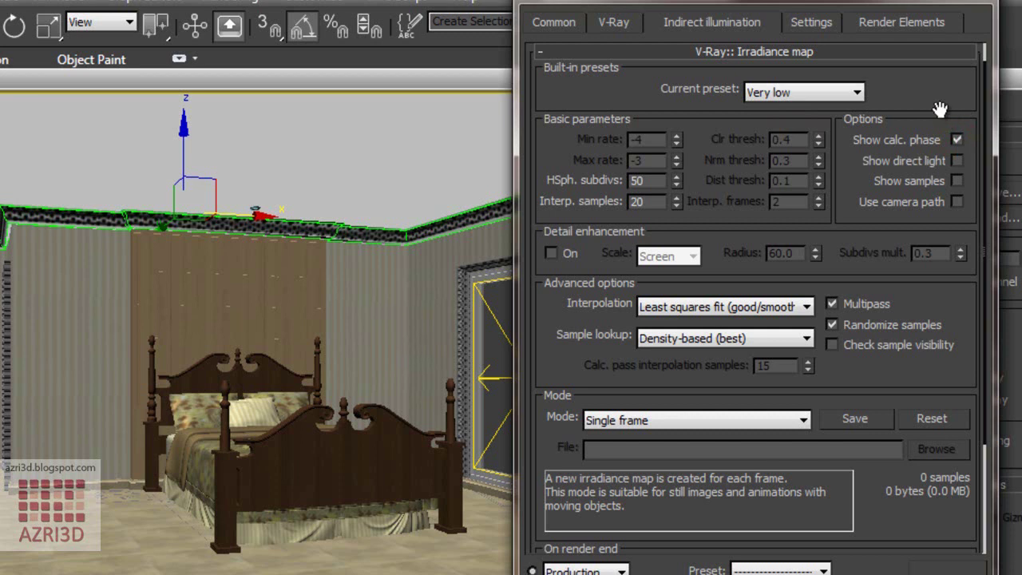
Set the light cache subdivs to 600
{"action": "left_click", "coordinate": [839, 50]}
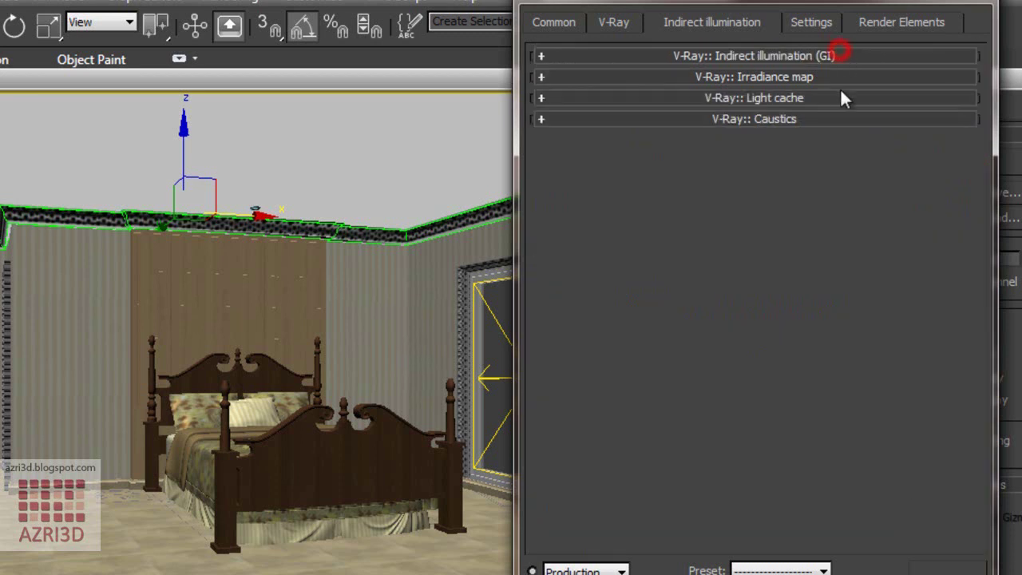
{"action": "left_click", "coordinate": [834, 76]}
{"action": "left_click", "coordinate": [830, 48]}
{"action": "left_click", "coordinate": [815, 96]}
{"action": "double_click", "coordinate": [703, 135]}
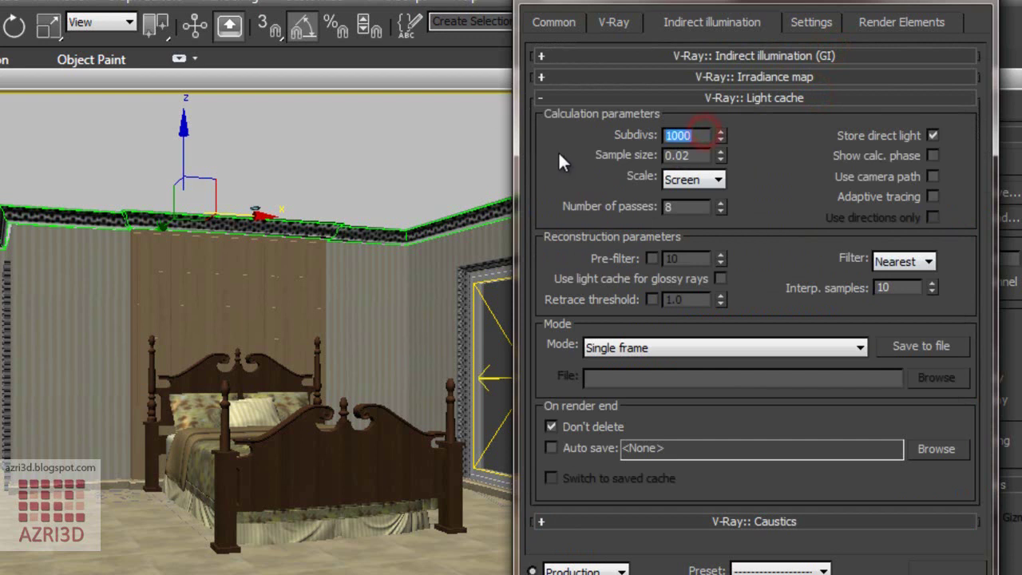
{"action": "type", "text": "600"}
{"action": "key", "text": "Return"}
Show the light cache calc phase, and set max tree depth 85 with Top->Bottom regions
{"action": "left_click", "coordinate": [932, 155]}
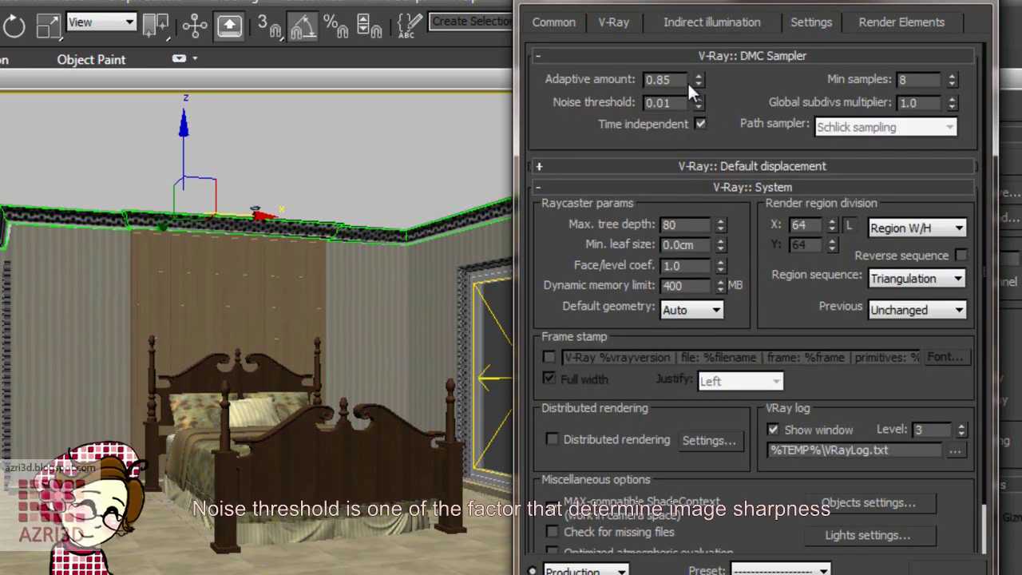
{"action": "double_click", "coordinate": [680, 224]}
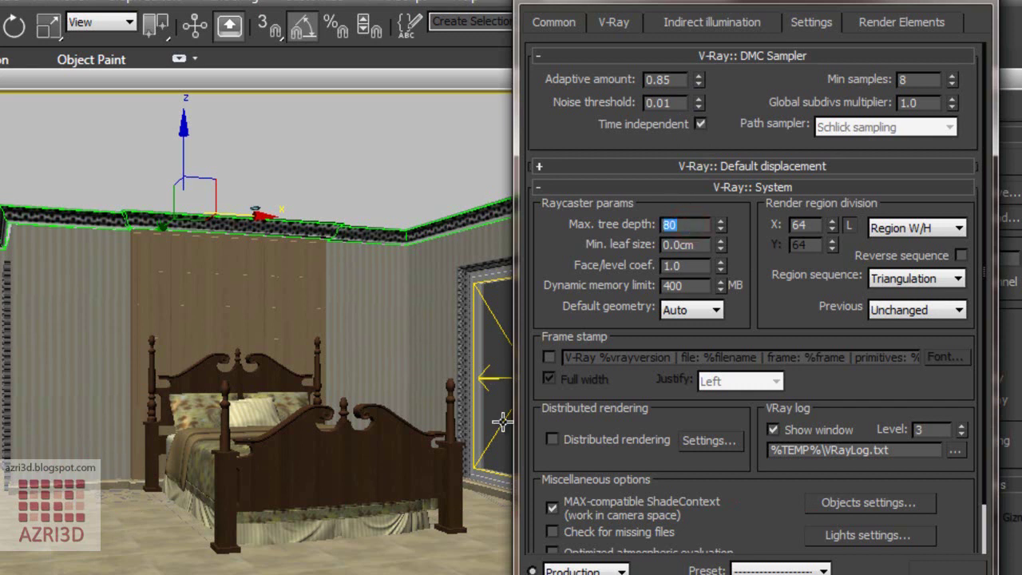
{"action": "type", "text": "85"}
{"action": "key", "text": "Return"}
{"action": "left_click", "coordinate": [918, 280]}
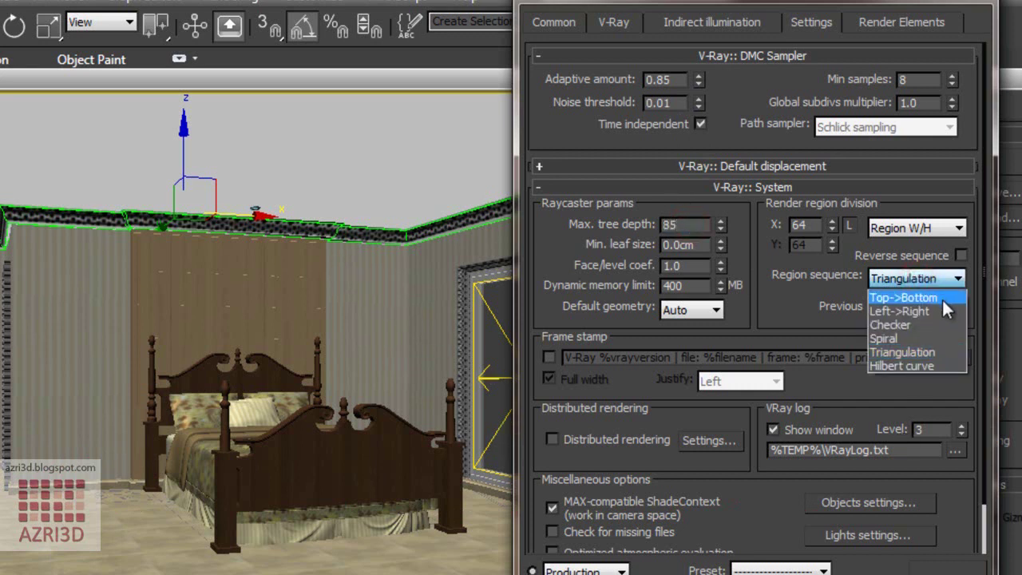
{"action": "left_click", "coordinate": [943, 298]}
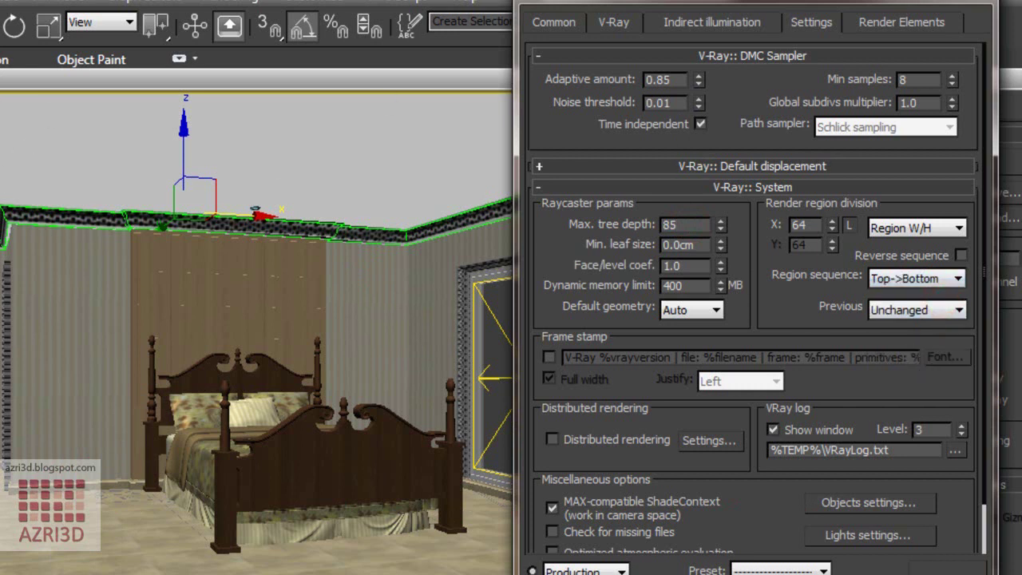
Set the dynamic memory limit to 2000 MB and default geometry to Static
{"action": "double_click", "coordinate": [674, 285]}
{"action": "type", "text": "200"}
{"action": "type", "text": "0"}
{"action": "left_click", "coordinate": [699, 312]}
{"action": "left_click", "coordinate": [689, 326]}
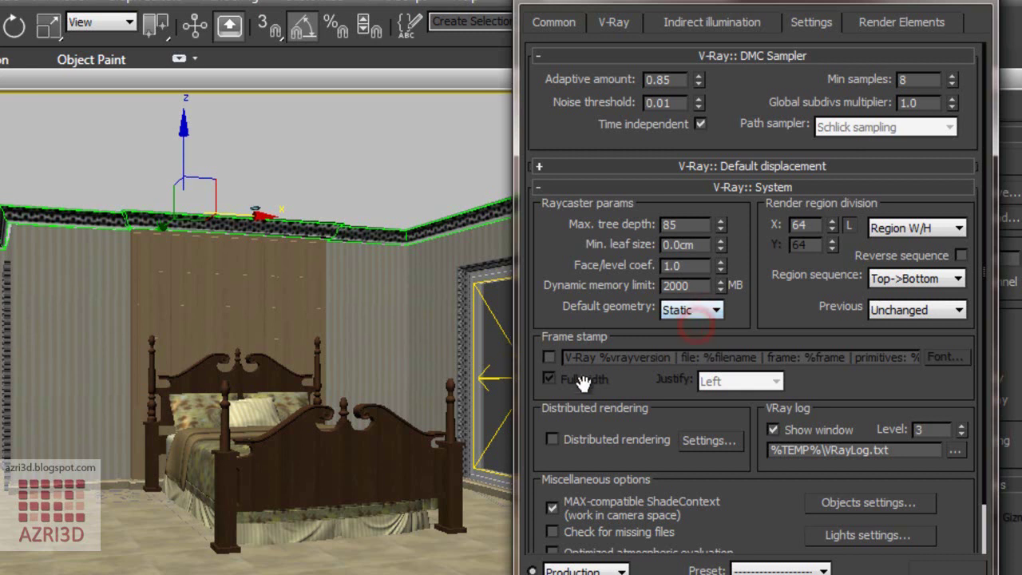
Render a V-Ray test of the Camera001 bedroom view from the Common tab
{"action": "left_click", "coordinate": [814, 188]}
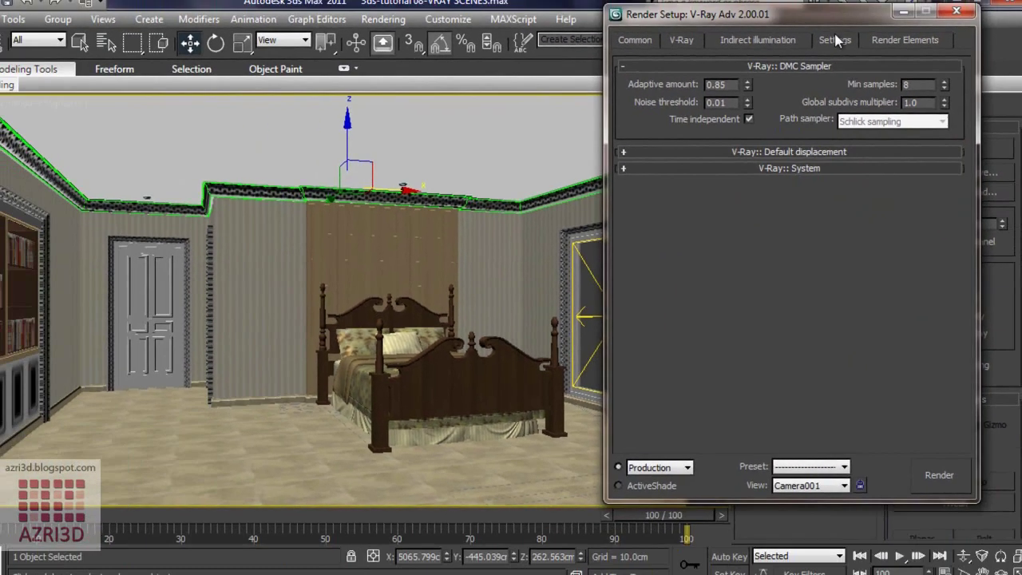
{"action": "left_click", "coordinate": [658, 46]}
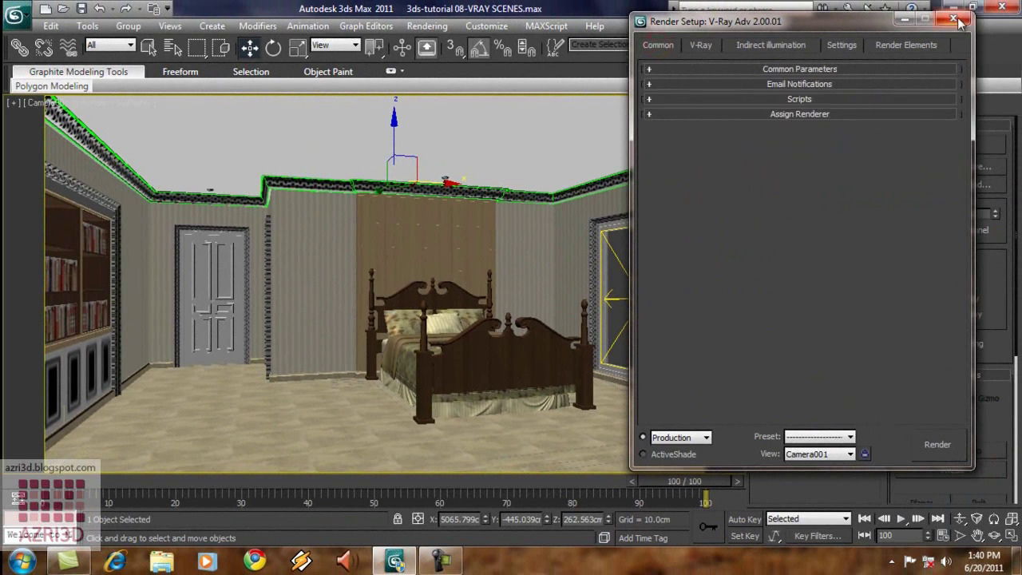
{"action": "left_click", "coordinate": [953, 449]}
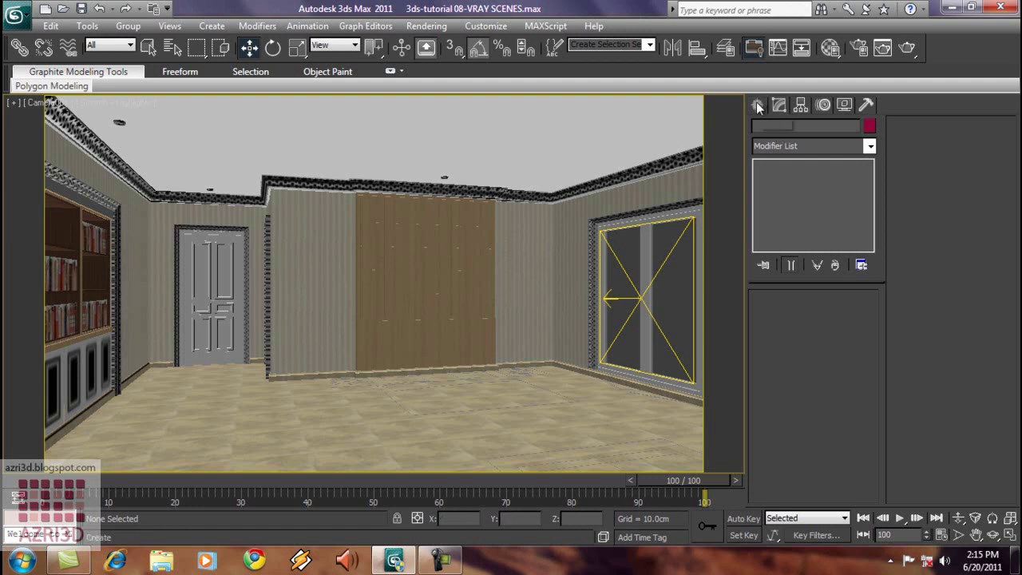
Place a photometric Free Light at the bed's headboard in the Top view
{"action": "left_click", "coordinate": [757, 104]}
{"action": "left_click", "coordinate": [782, 131]}
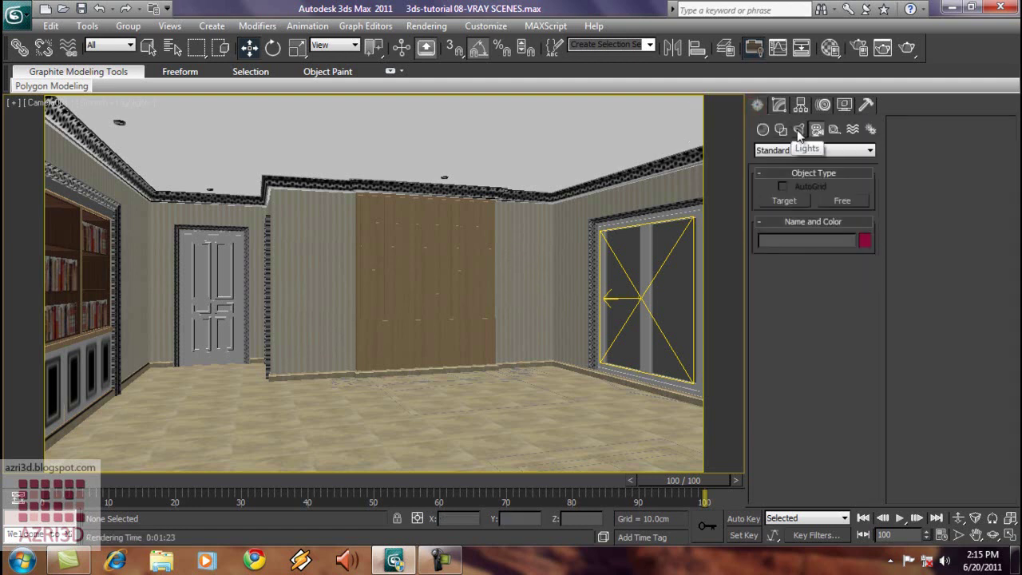
{"action": "left_click", "coordinate": [743, 157]}
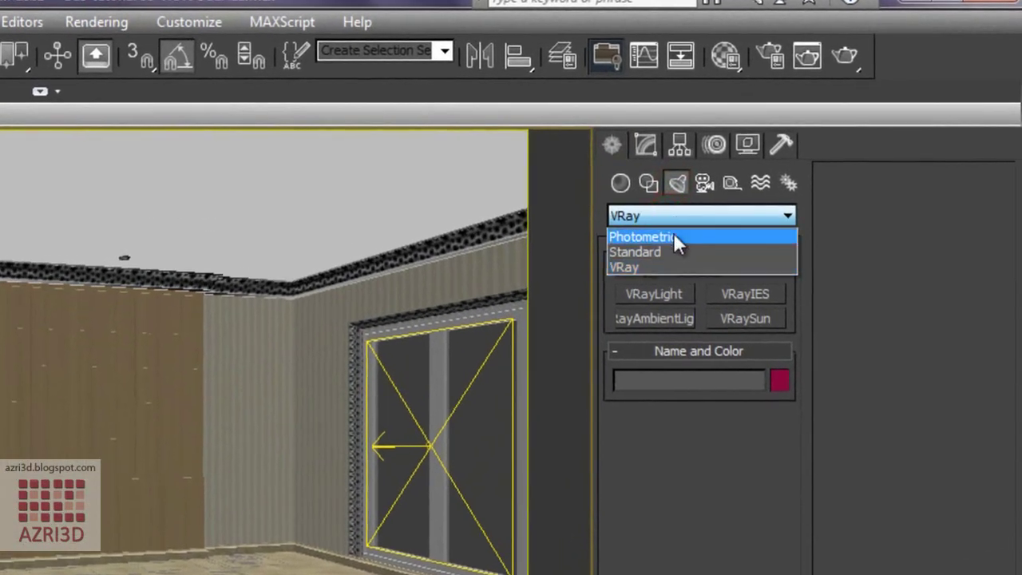
{"action": "left_click", "coordinate": [785, 169]}
{"action": "left_click", "coordinate": [766, 293]}
{"action": "key", "text": "F3"}
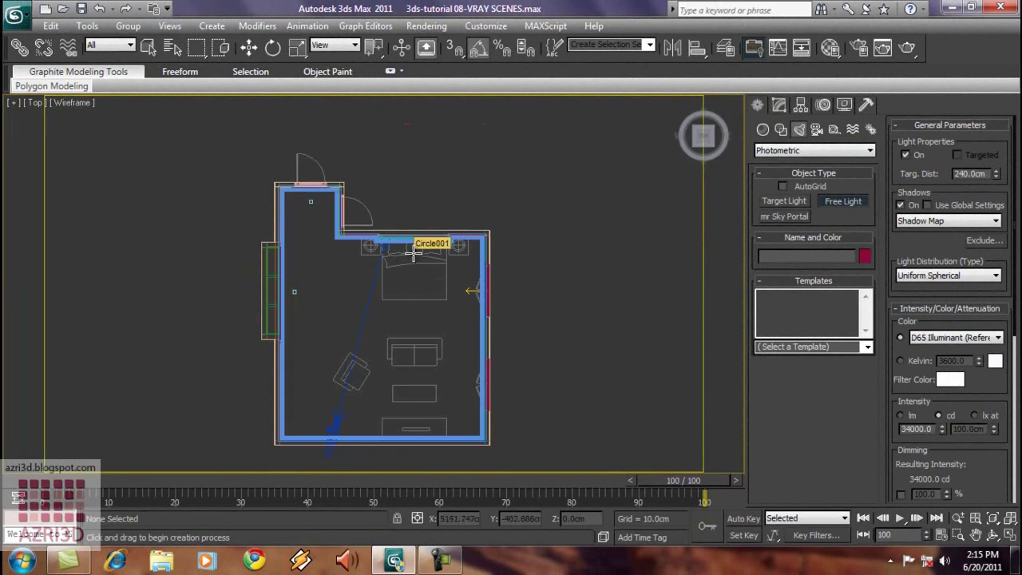
{"action": "left_click", "coordinate": [413, 253]}
{"action": "key", "text": "z"}
Raise the new light up the wall toward the ceiling in the Front view
{"action": "key", "text": "w"}
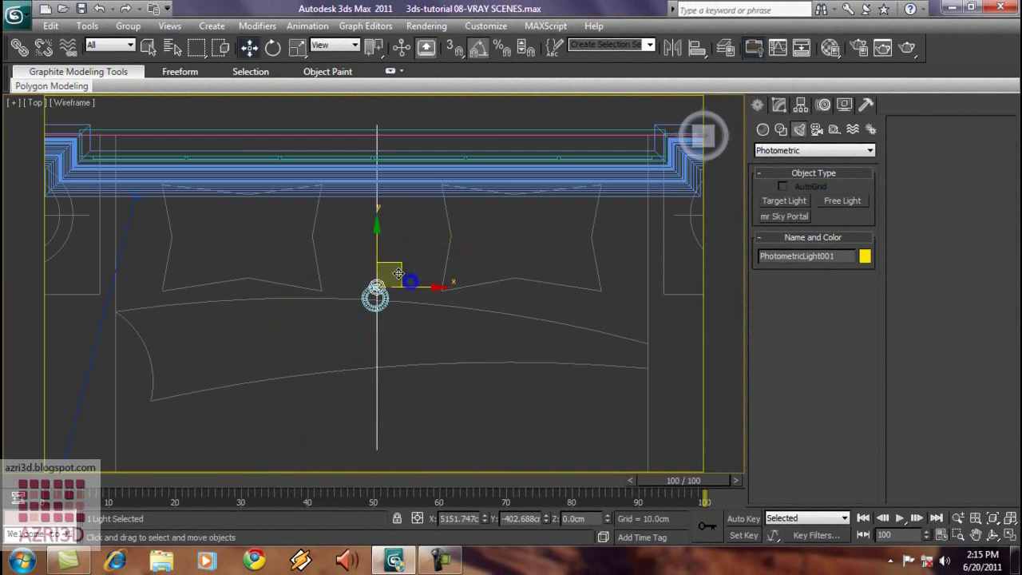
{"action": "key", "text": "f"}
{"action": "key", "text": "z"}
{"action": "scroll", "scroll_direction": "down", "scroll_amount": 3}
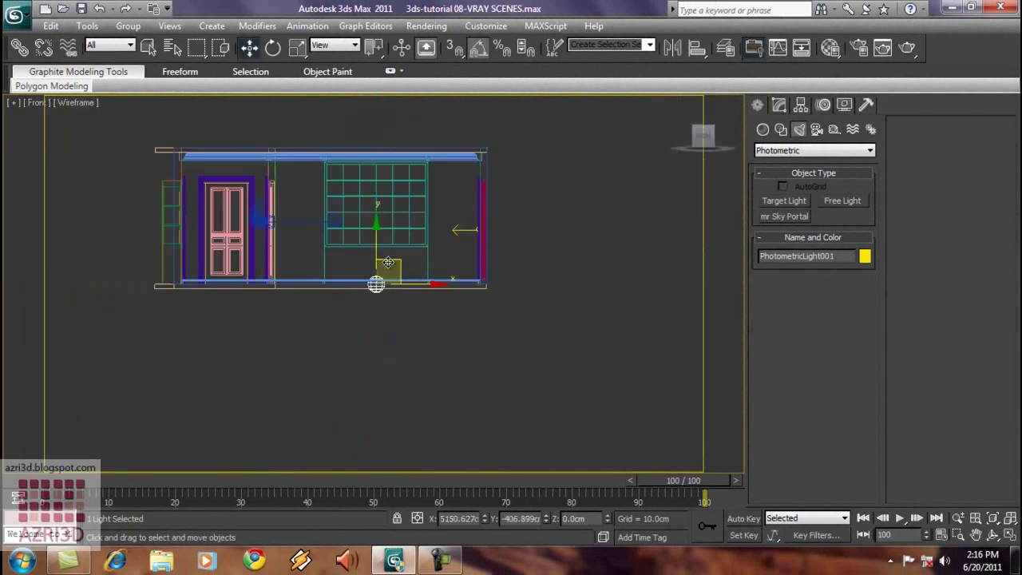
{"action": "left_click_drag", "start_coordinate": [377, 250], "coordinate": [375, 145]}
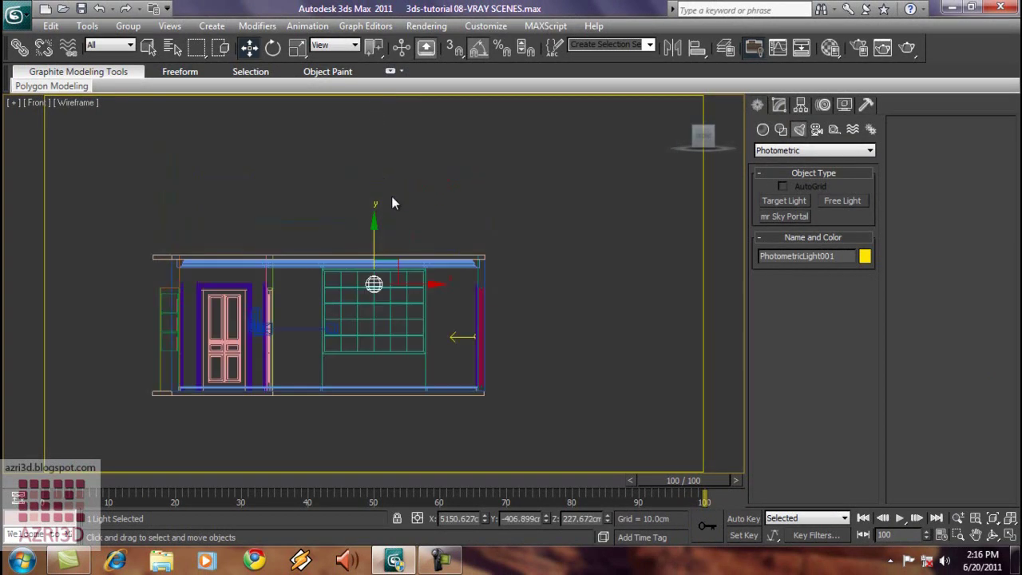
{"action": "key", "text": "z"}
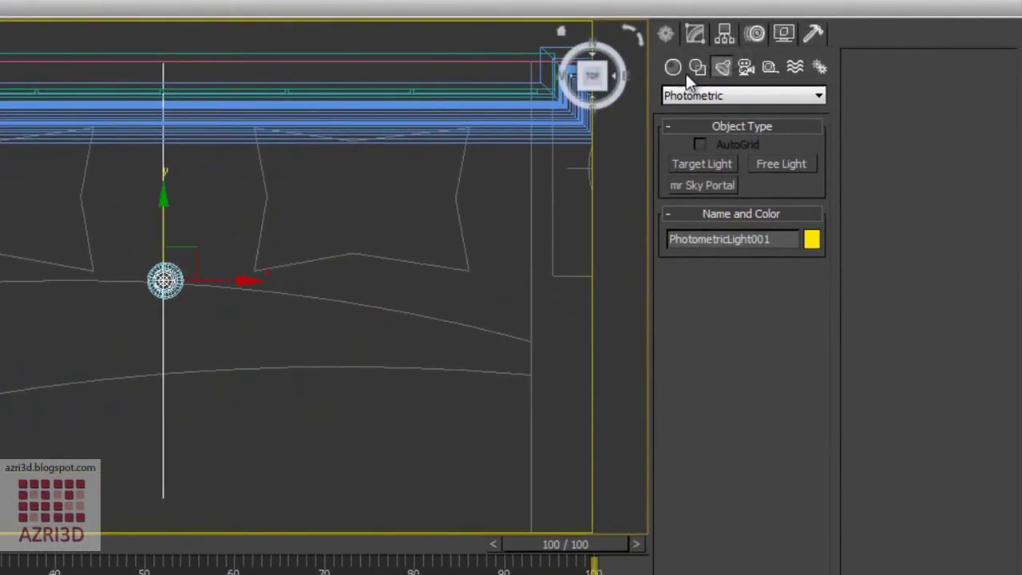
Switch PhotometricLight001's shadow type to VRayShadow
{"action": "left_click", "coordinate": [695, 33]}
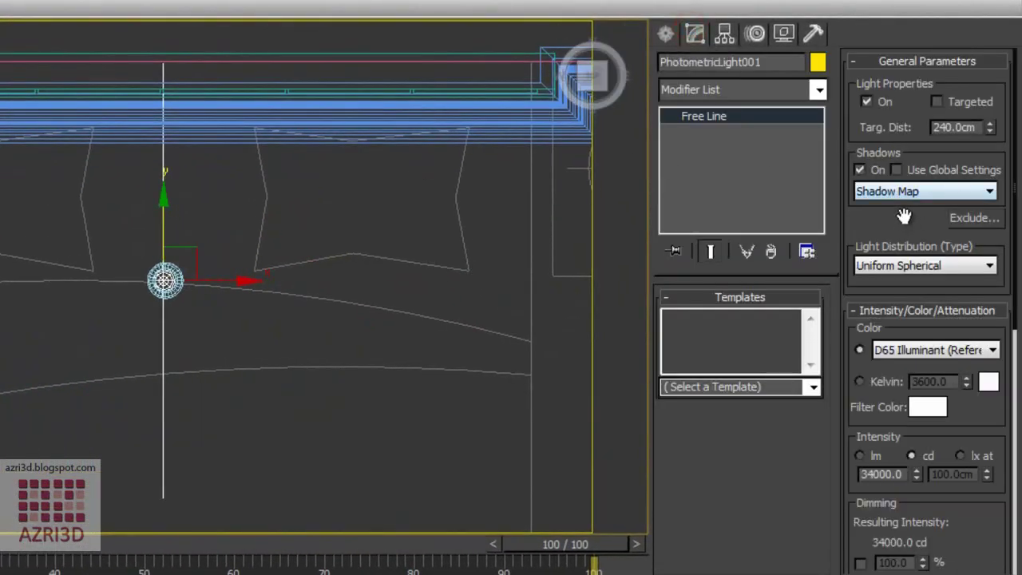
{"action": "left_click", "coordinate": [889, 191]}
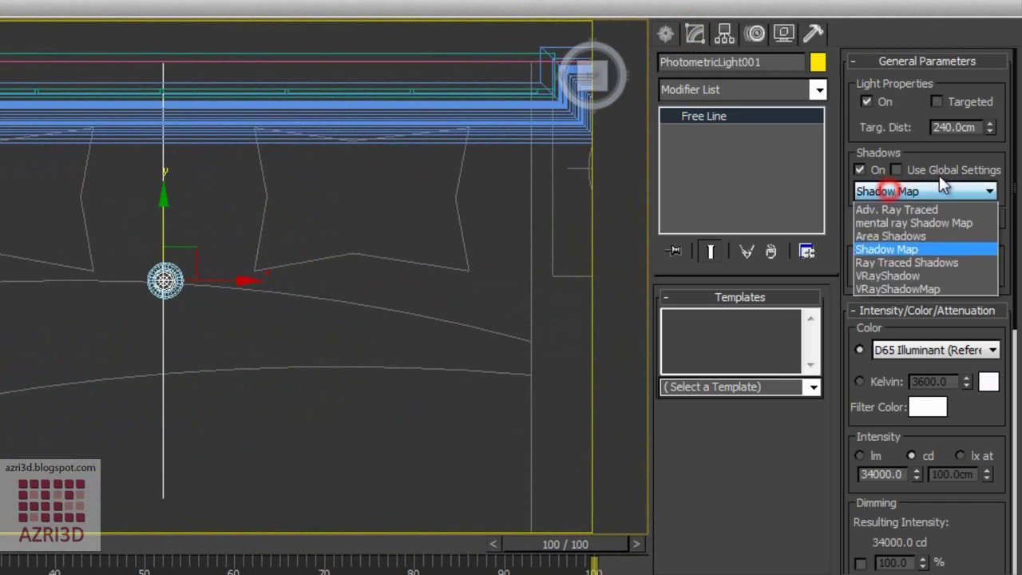
{"action": "left_click", "coordinate": [941, 274]}
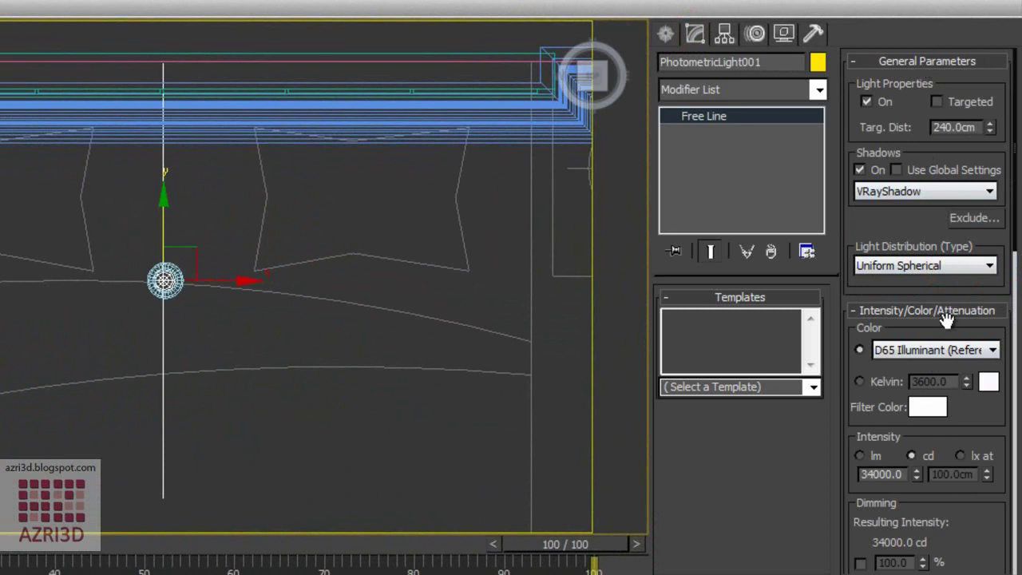
Change the light's filter colour from white to a warm cream
{"action": "scroll", "scroll_direction": "down", "scroll_amount": 3}
{"action": "left_click", "coordinate": [931, 286]}
{"action": "left_click", "coordinate": [71, 89]}
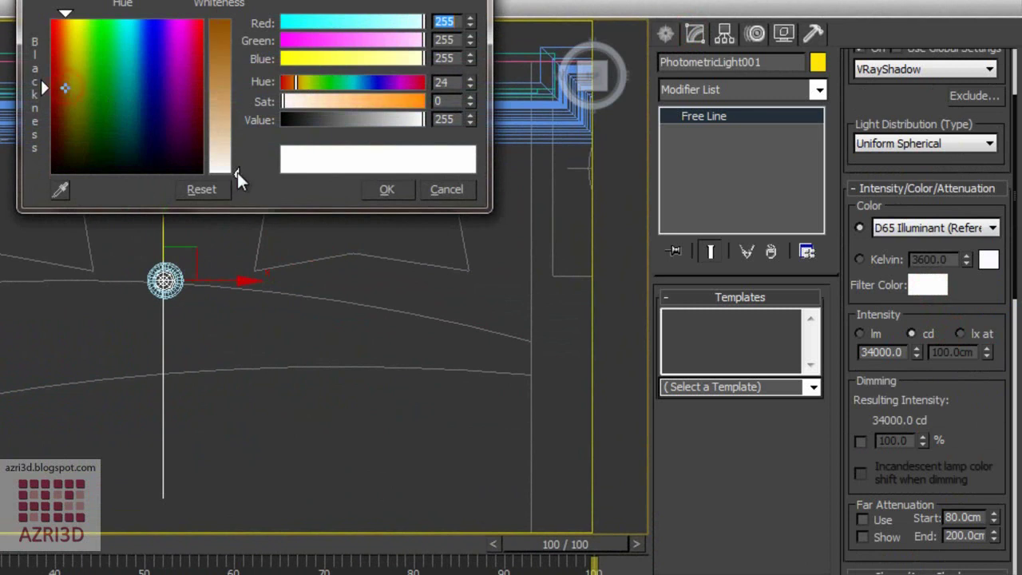
{"action": "left_click_drag", "start_coordinate": [237, 169], "coordinate": [237, 163]}
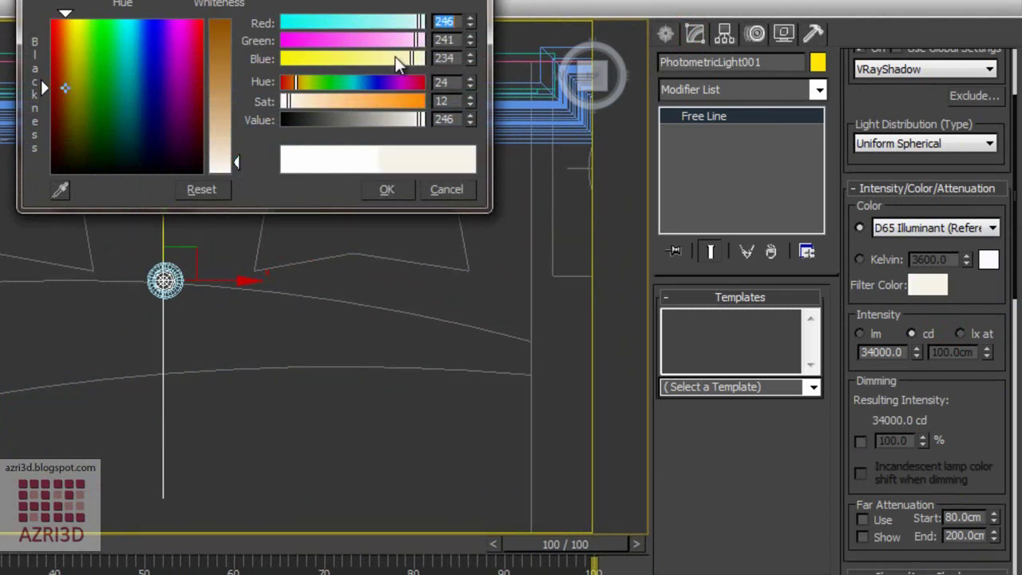
{"action": "left_click_drag", "start_coordinate": [407, 56], "coordinate": [407, 45]}
{"action": "left_click_drag", "start_coordinate": [237, 149], "coordinate": [240, 166]}
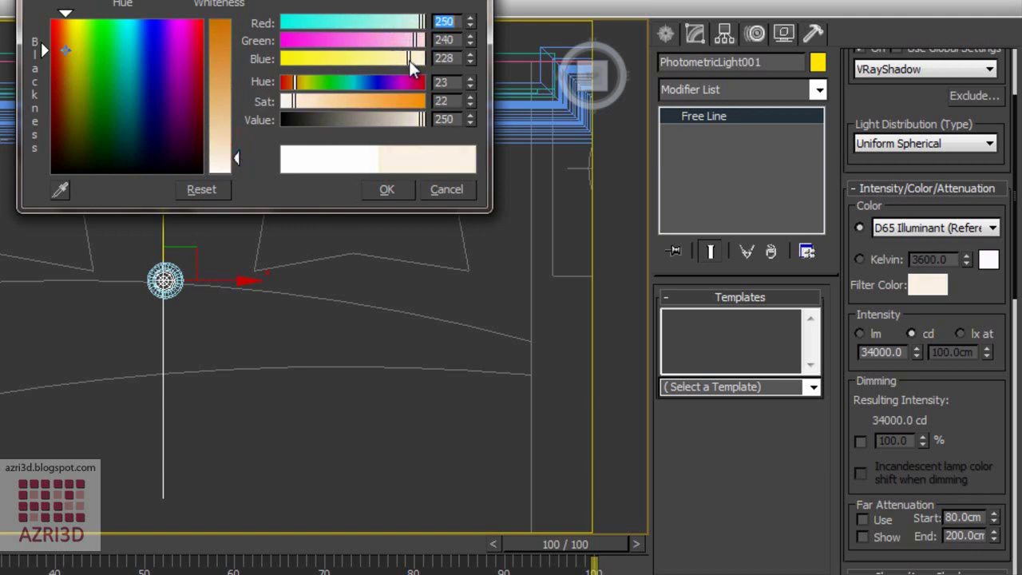
{"action": "left_click", "coordinate": [382, 192]}
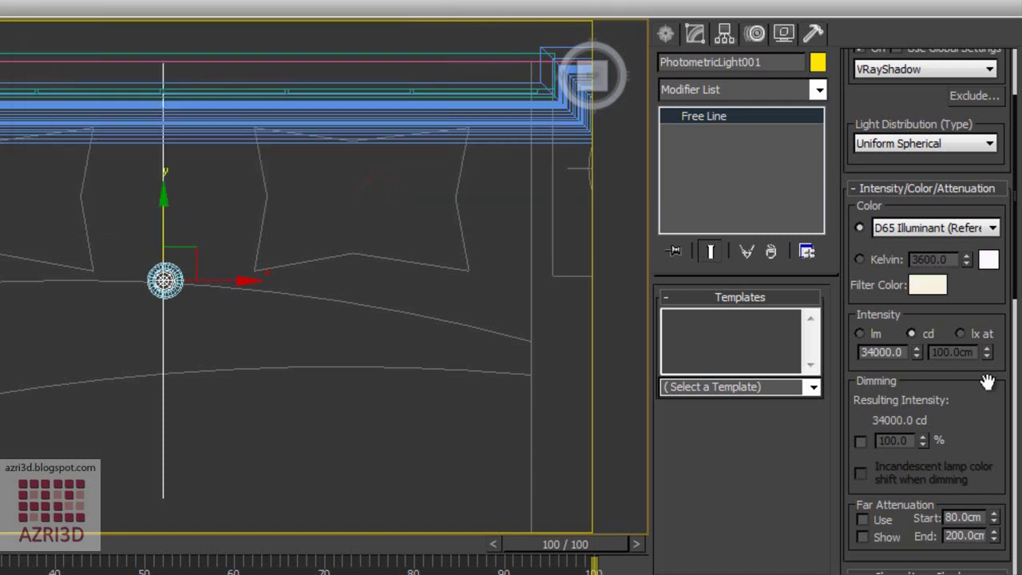
Make the light emit from a Point shape
{"action": "scroll", "scroll_direction": "down", "scroll_amount": 3}
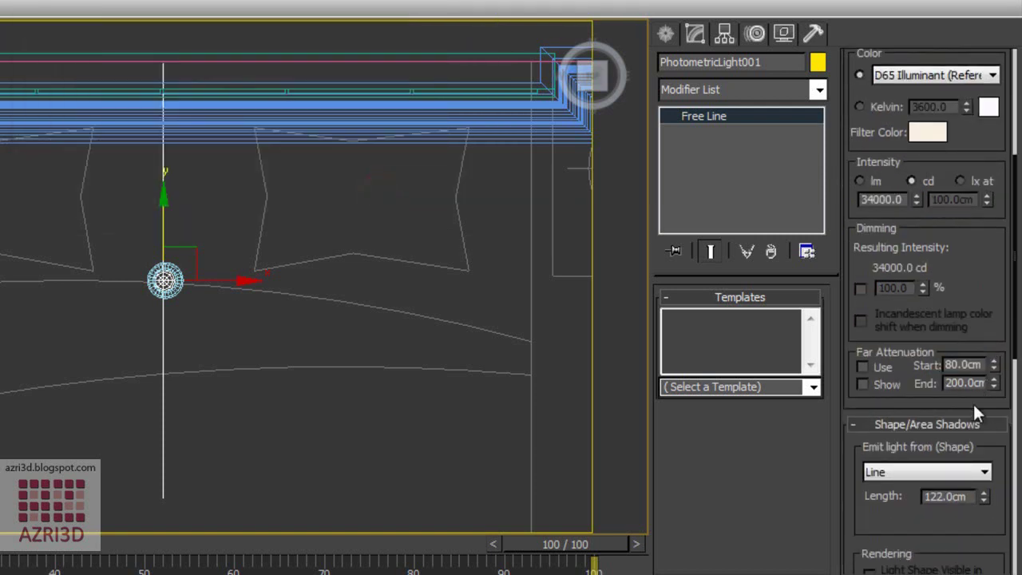
{"action": "scroll", "scroll_direction": "down", "scroll_amount": 3}
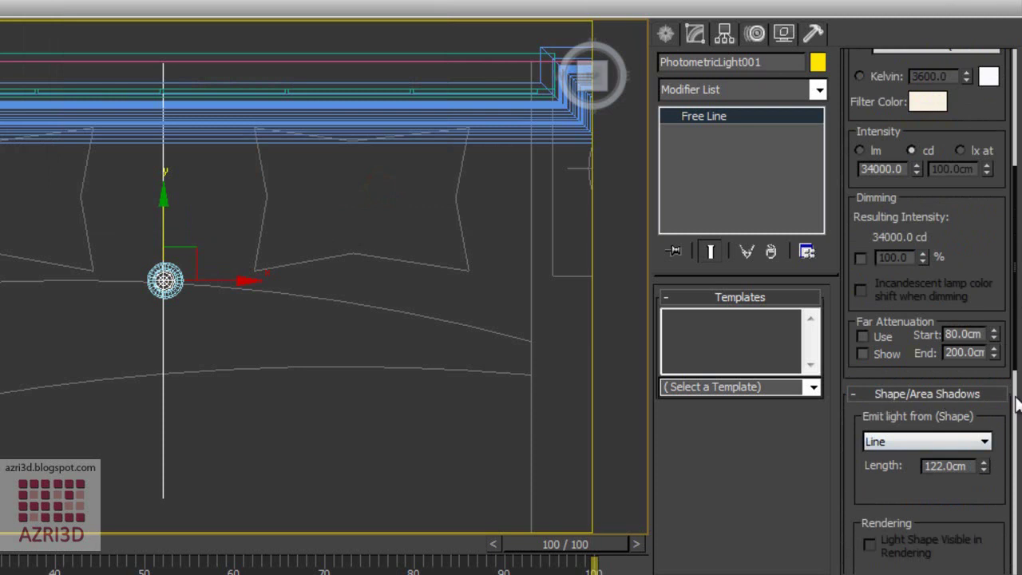
{"action": "left_click", "coordinate": [923, 448]}
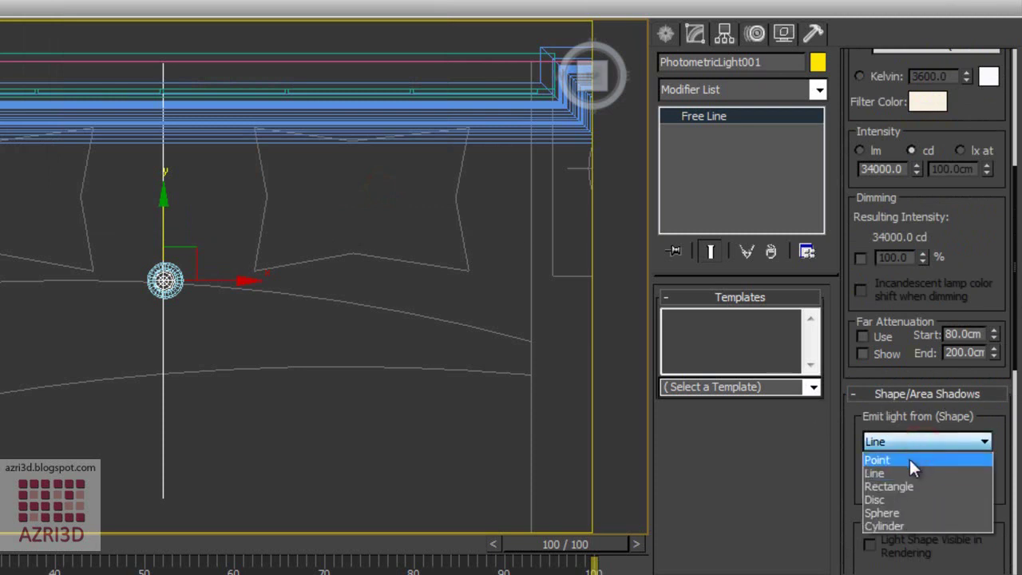
{"action": "left_click", "coordinate": [913, 467]}
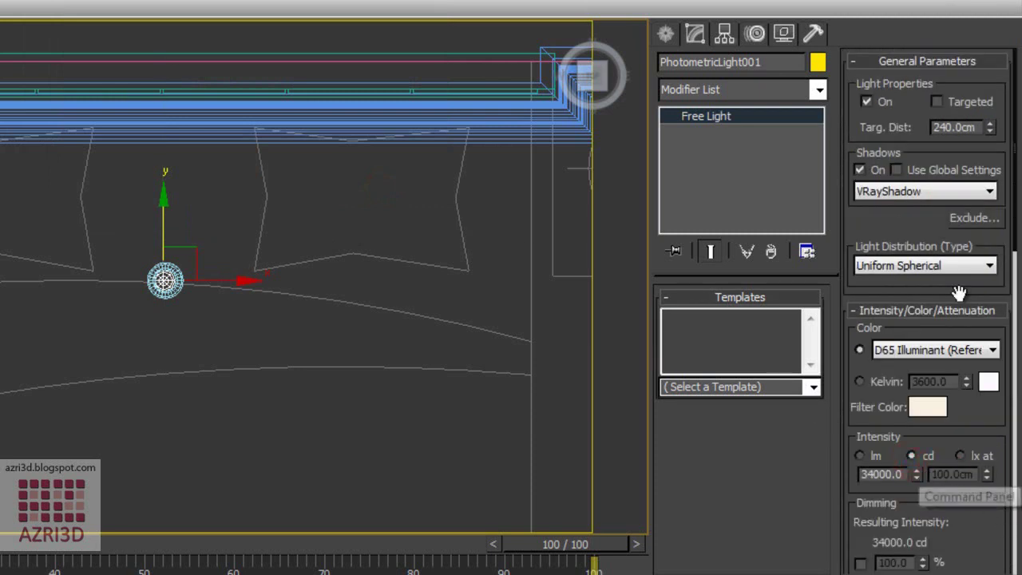
Set the light distribution to Photometric Web and expand its web settings
{"action": "left_click_drag", "start_coordinate": [927, 279], "coordinate": [929, 263]}
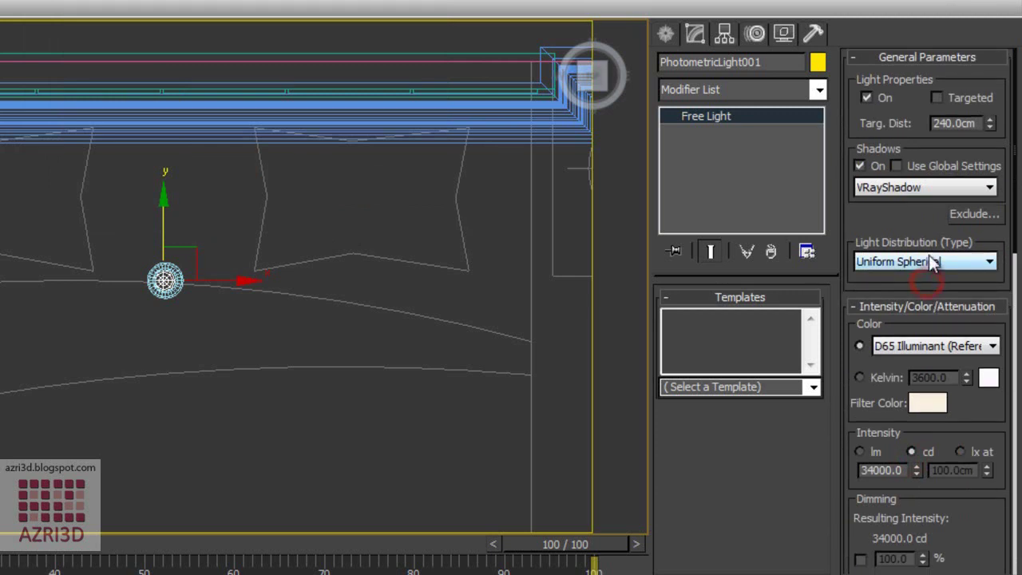
{"action": "left_click", "coordinate": [929, 256]}
{"action": "left_click", "coordinate": [935, 259]}
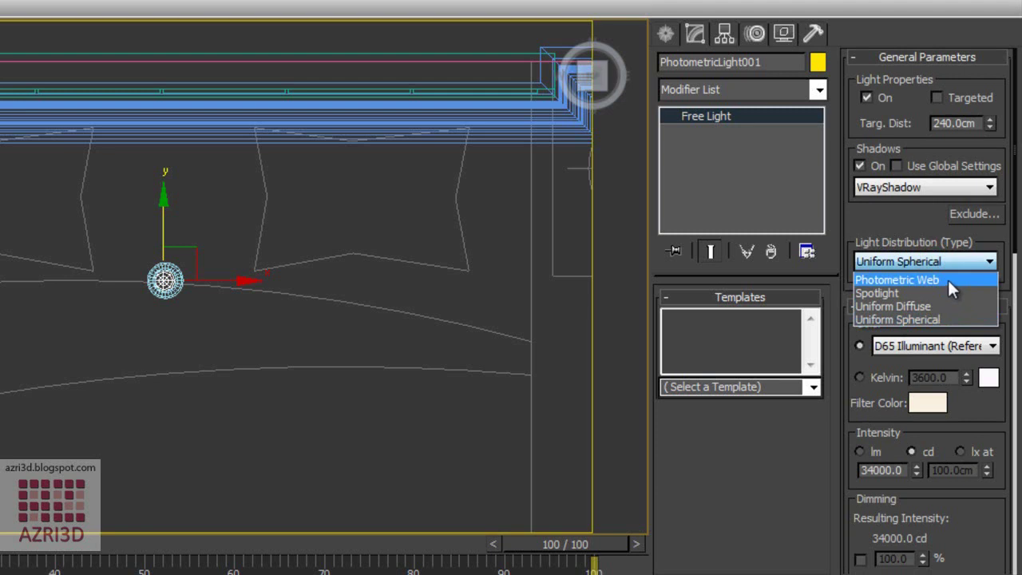
{"action": "left_click", "coordinate": [947, 280]}
{"action": "left_click", "coordinate": [941, 54]}
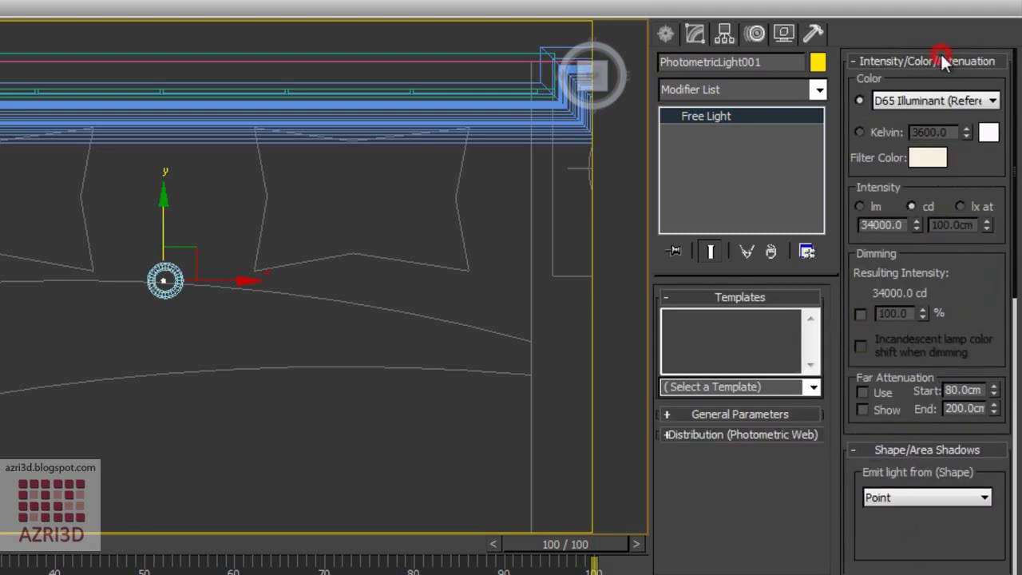
{"action": "left_click", "coordinate": [941, 54]}
{"action": "left_click", "coordinate": [772, 495]}
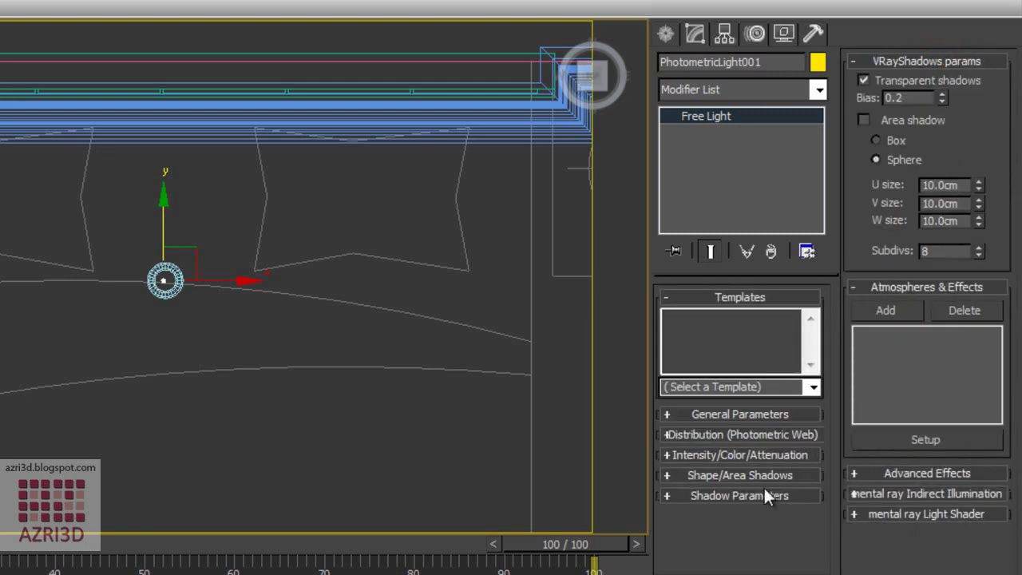
{"action": "left_click", "coordinate": [726, 434]}
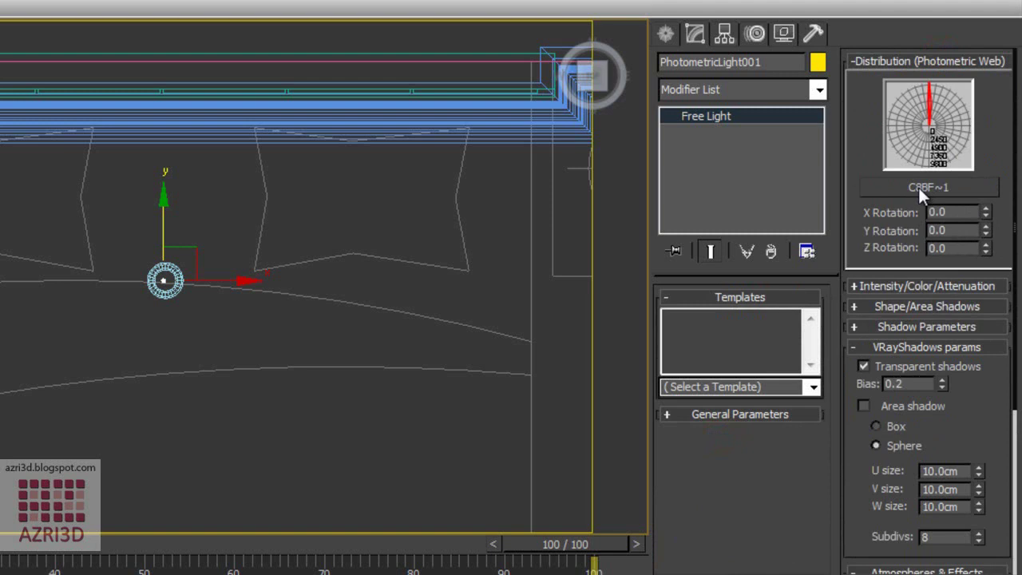
Load the a.IES web profile and turn on V-Ray area shadows
{"action": "left_click", "coordinate": [920, 190]}
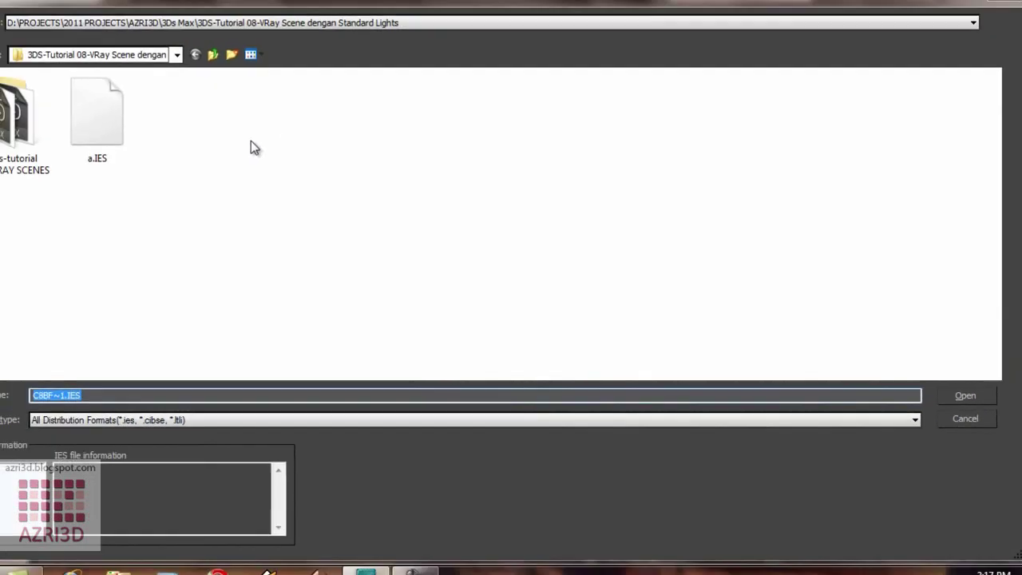
{"action": "double_click", "coordinate": [152, 128]}
{"action": "right_click", "coordinate": [409, 281]}
{"action": "left_click", "coordinate": [409, 281]}
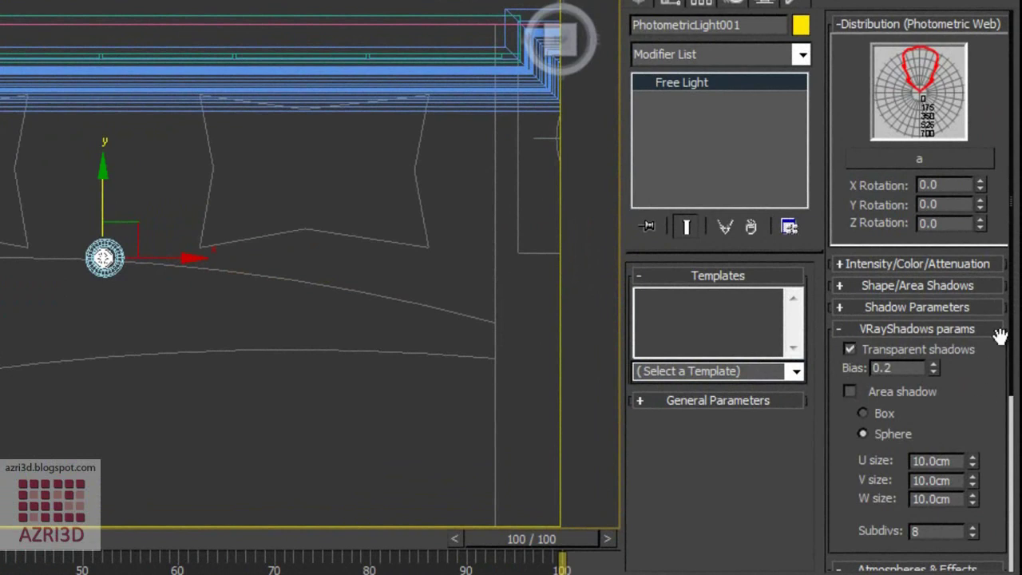
{"action": "left_click", "coordinate": [890, 390]}
{"action": "left_click", "coordinate": [916, 328]}
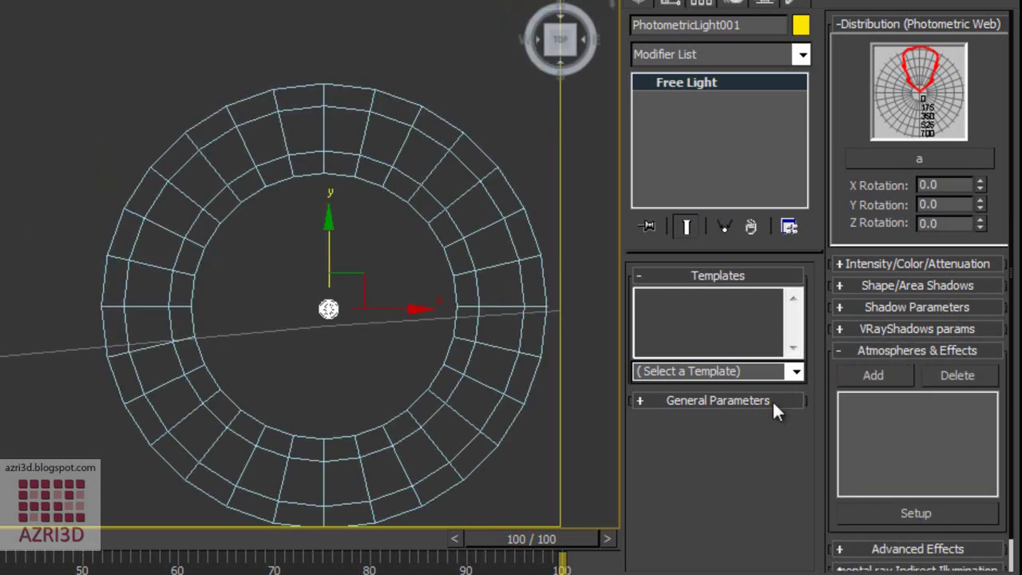
Begin entering 8000 cd as the light's intensity
{"action": "left_click", "coordinate": [926, 263]}
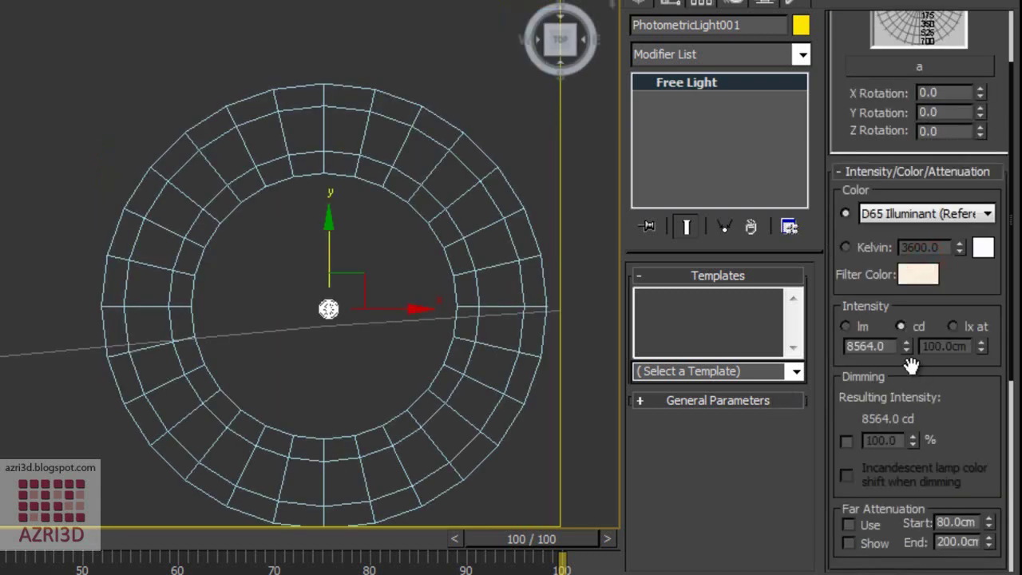
{"action": "double_click", "coordinate": [895, 345]}
{"action": "type", "text": "8000"}
Raise the light to the ceiling cornice and copy it to a second headboard spot
{"action": "left_click", "coordinate": [934, 174]}
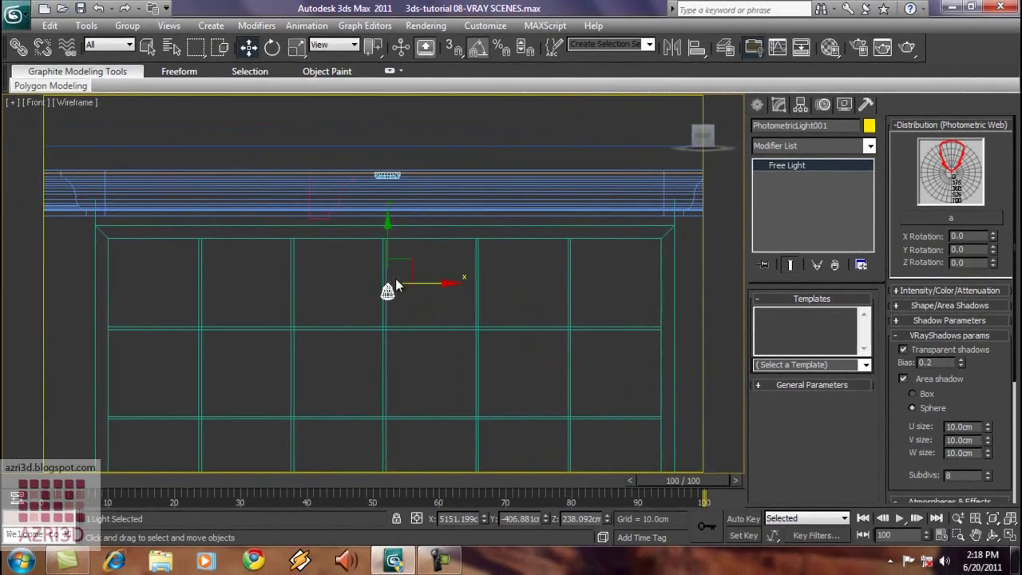
{"action": "left_click_drag", "start_coordinate": [397, 267], "coordinate": [382, 152]}
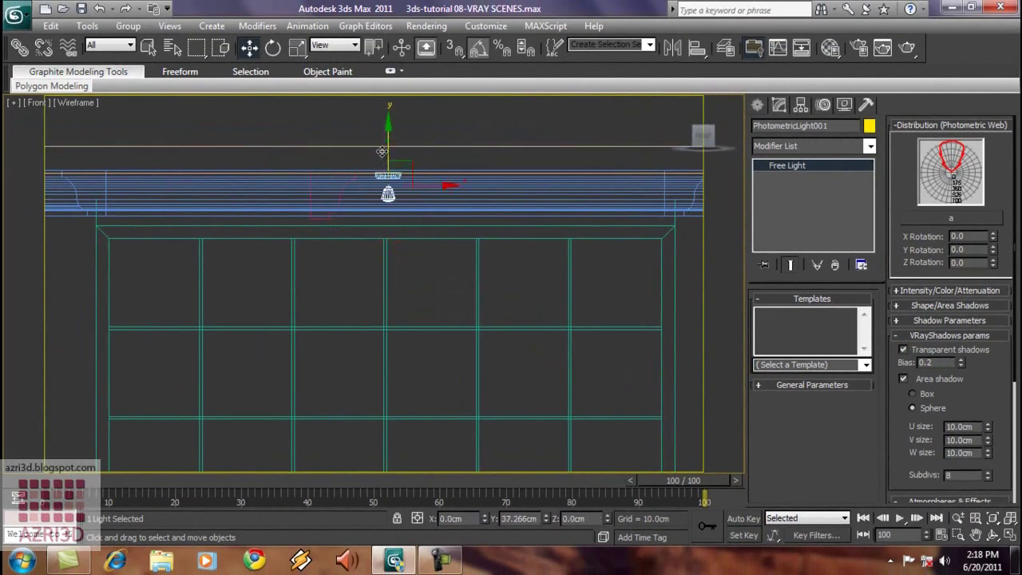
{"action": "key", "text": "t"}
{"action": "scroll", "scroll_direction": "down", "scroll_amount": 3}
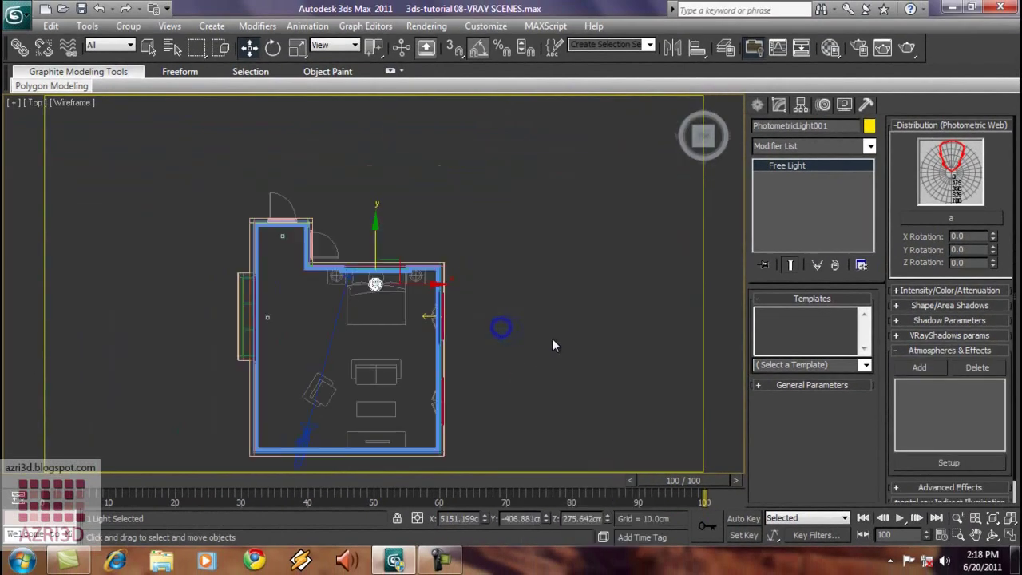
{"action": "left_click_drag", "start_coordinate": [397, 266], "coordinate": [308, 212]}
{"action": "left_click", "coordinate": [515, 343]}
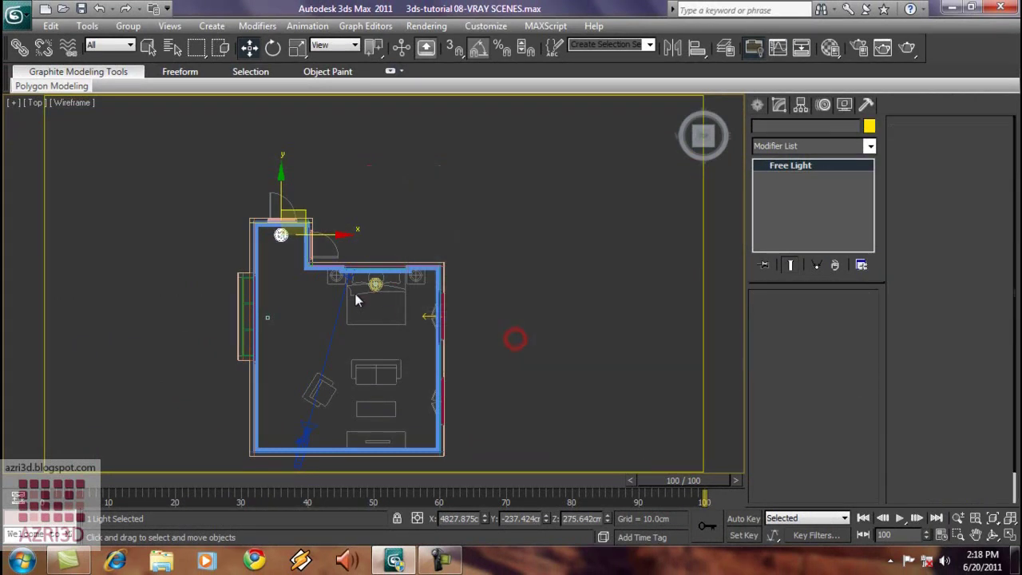
Render the shaded Camera001 view, then close the render window
{"action": "key", "text": "c"}
{"action": "key", "text": "F3"}
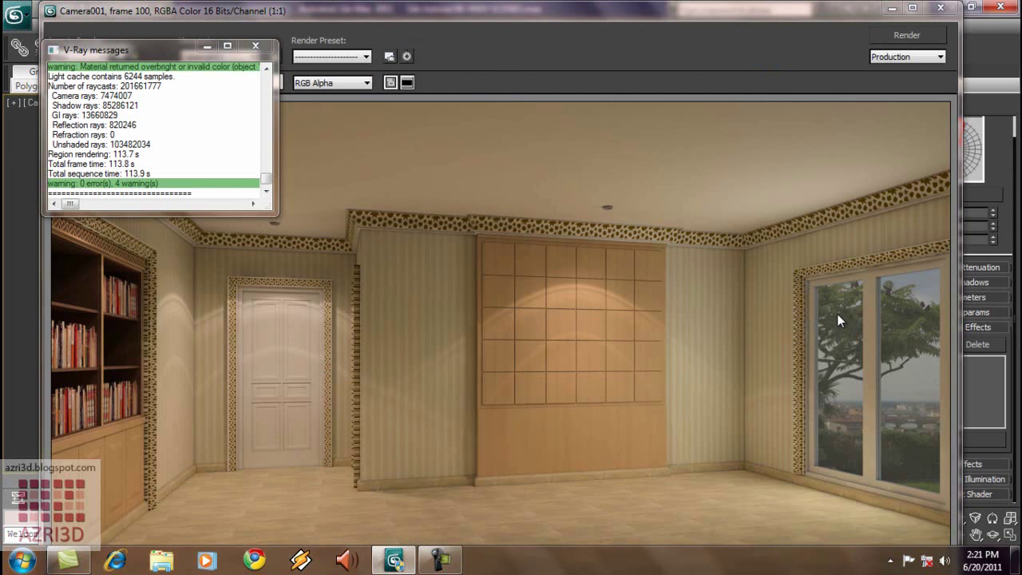
{"action": "left_click", "coordinate": [938, 9]}
Draw a Target Direct light aimed diagonally into the room in the Top view
{"action": "left_click", "coordinate": [656, 22]}
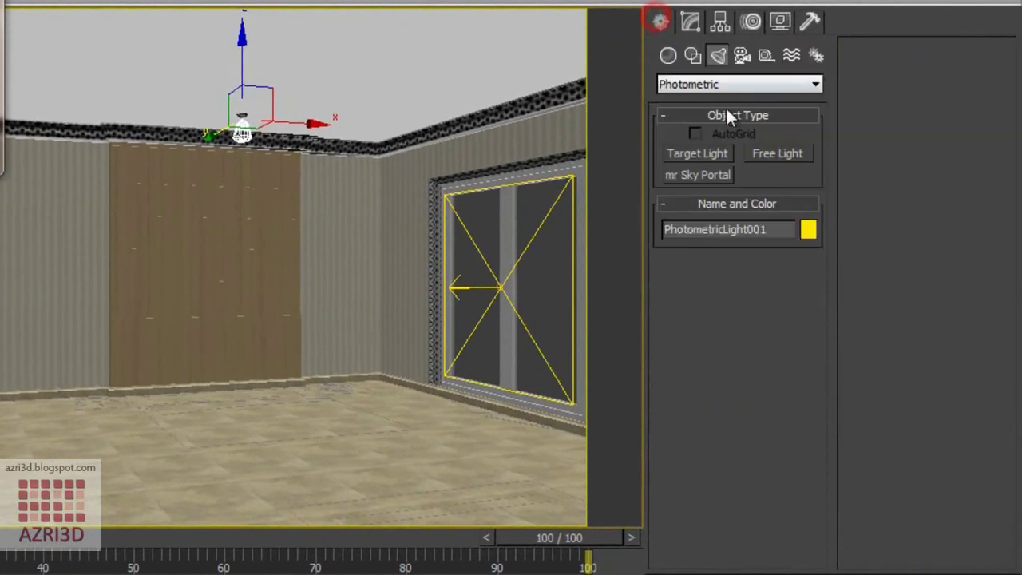
{"action": "left_click", "coordinate": [714, 83]}
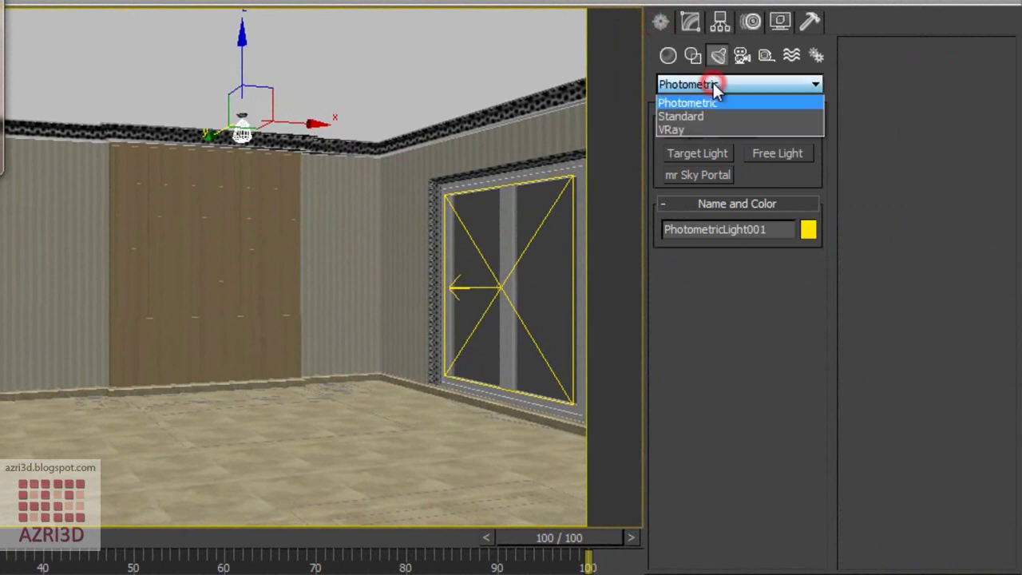
{"action": "left_click", "coordinate": [706, 118]}
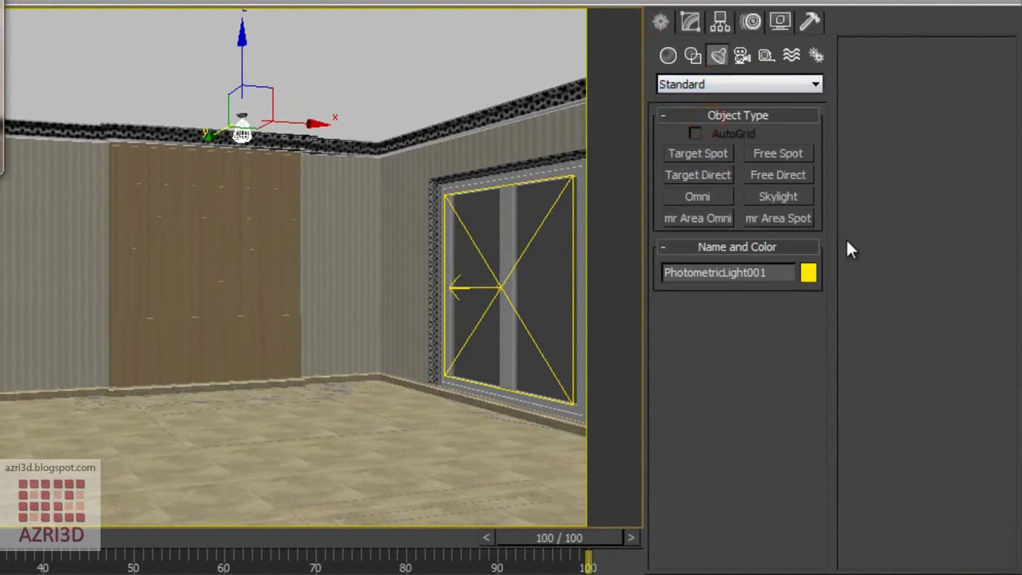
{"action": "left_click", "coordinate": [717, 172]}
{"action": "key", "text": "t"}
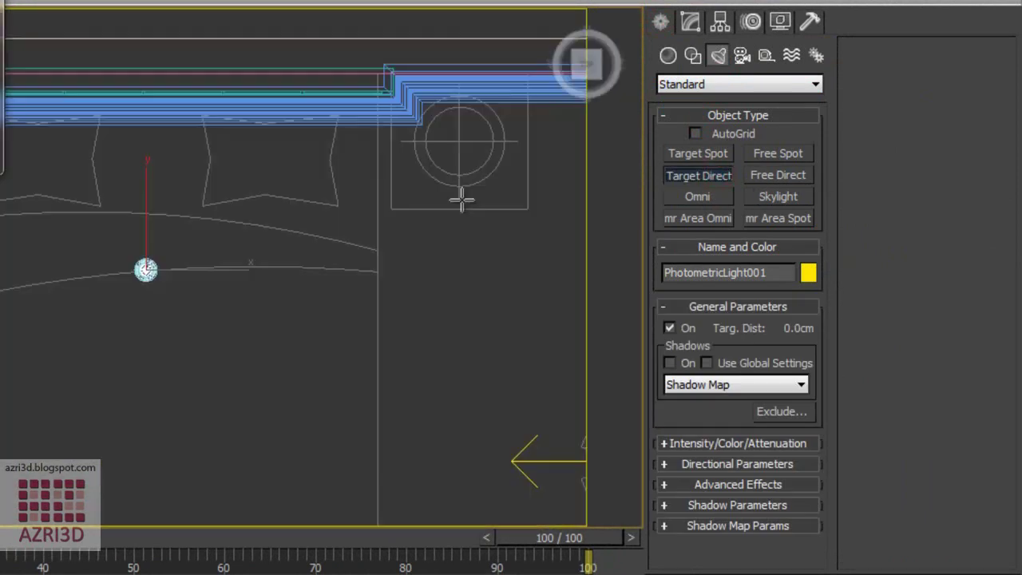
{"action": "right_click", "coordinate": [393, 194]}
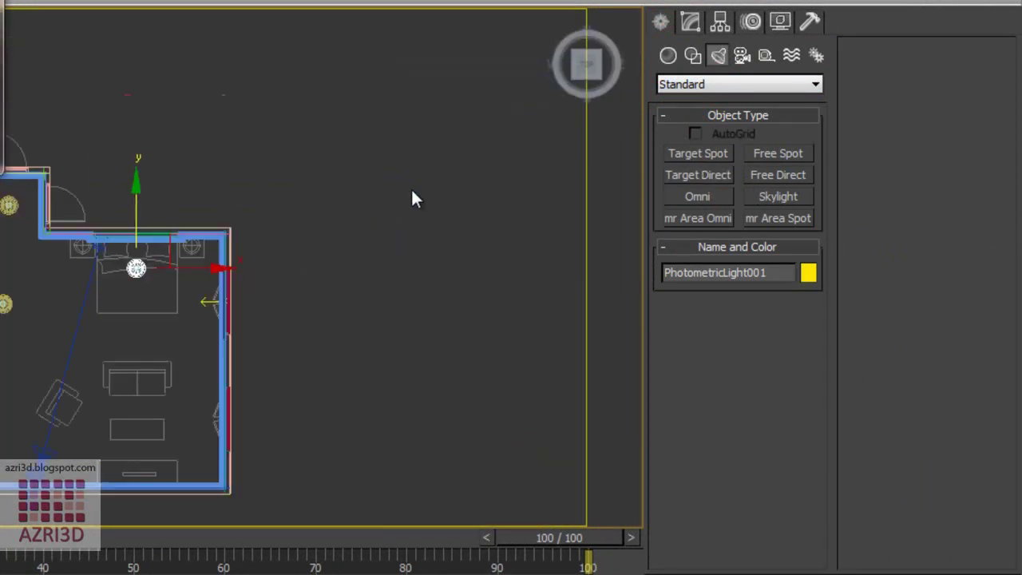
{"action": "left_click", "coordinate": [880, 178]}
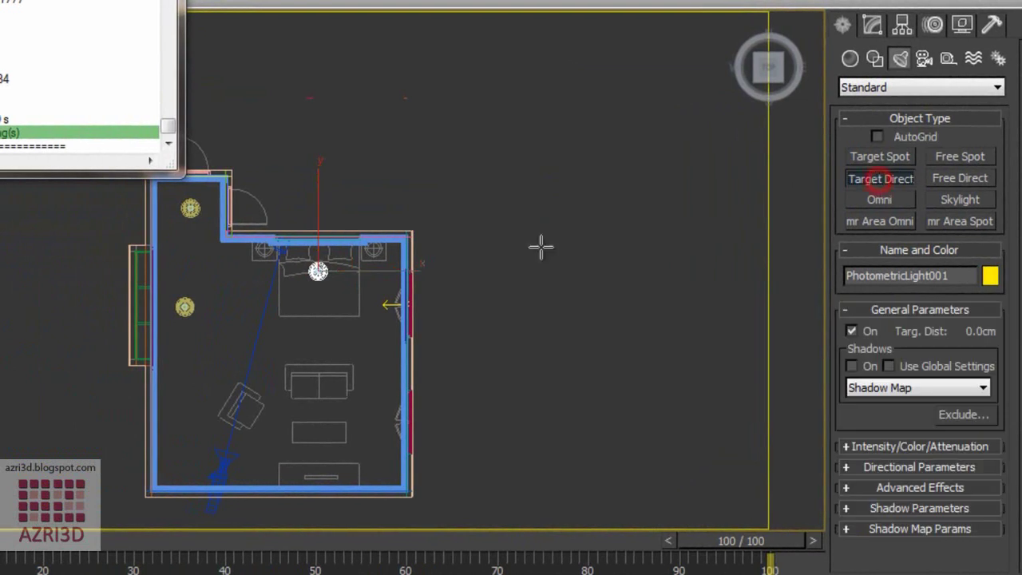
{"action": "left_click_drag", "start_coordinate": [559, 508], "coordinate": [196, 70]}
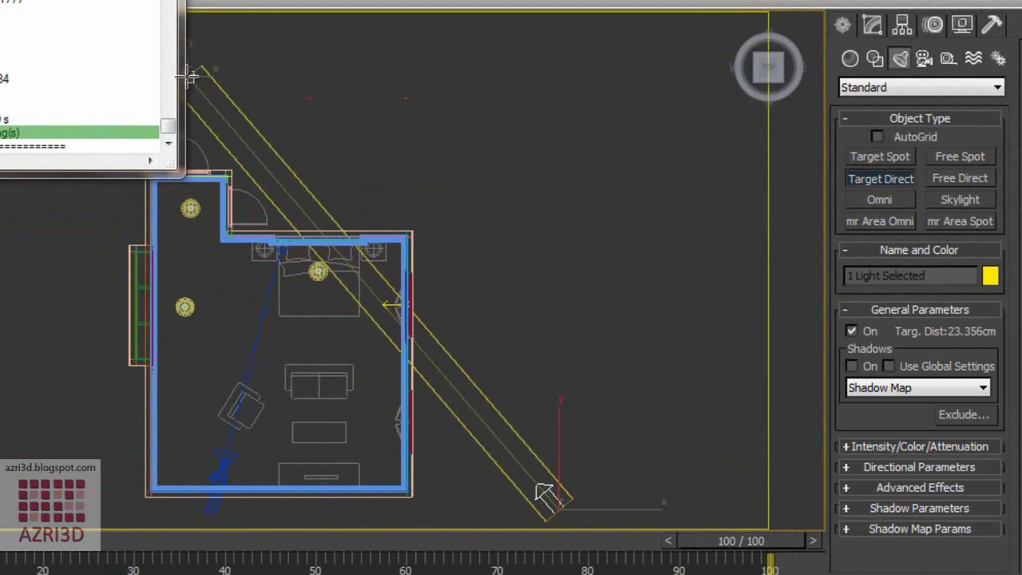
{"action": "left_click_drag", "start_coordinate": [196, 70], "coordinate": [197, 96]}
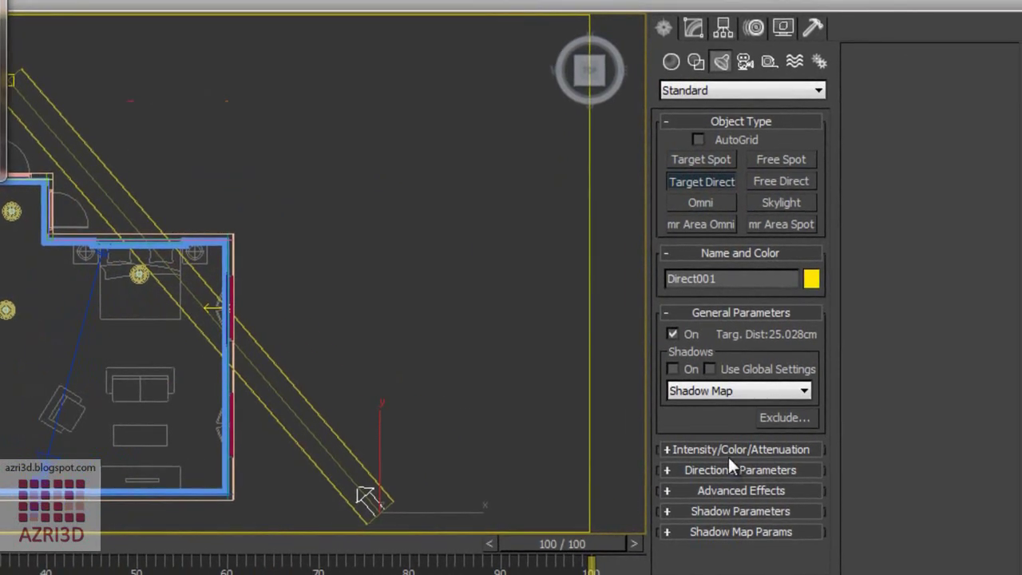
Turn on VRayShadow shadows and set the light's multiplier to 2.0
{"action": "left_click", "coordinate": [673, 369]}
{"action": "left_click", "coordinate": [698, 391]}
{"action": "left_click", "coordinate": [725, 476]}
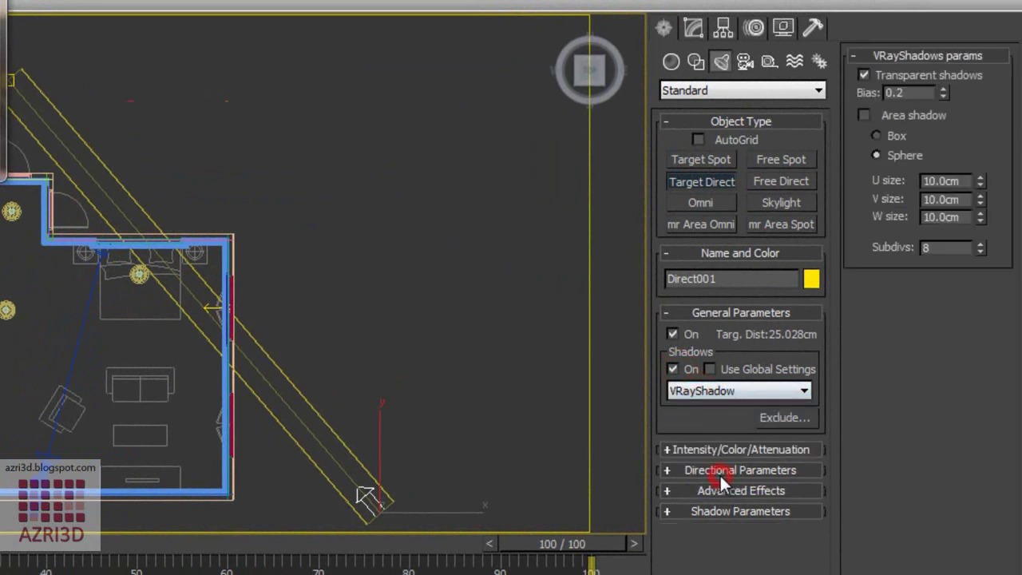
{"action": "left_click", "coordinate": [725, 450]}
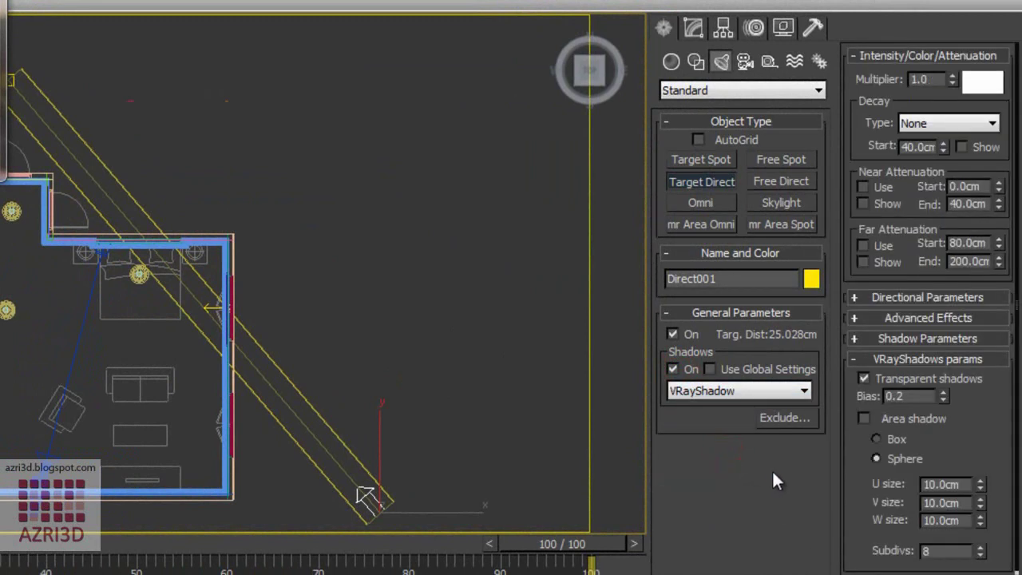
{"action": "double_click", "coordinate": [938, 79]}
{"action": "type", "text": "2"}
{"action": "key", "text": "Tab"}
Widen the hotspot/falloff to 722/821 cm and enable area shadows
{"action": "left_click", "coordinate": [983, 296]}
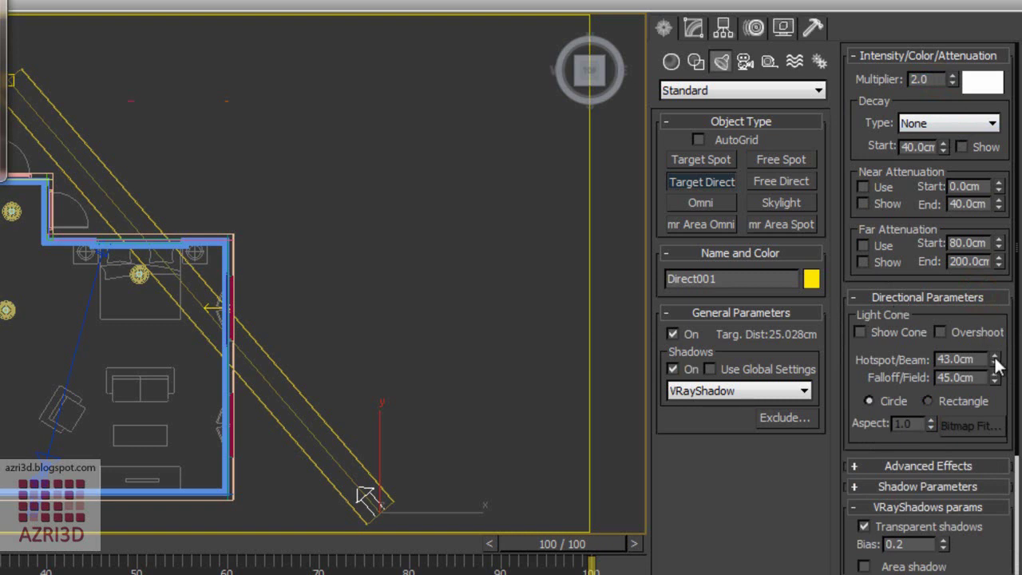
{"action": "left_click_drag", "start_coordinate": [997, 363], "coordinate": [824, 431]}
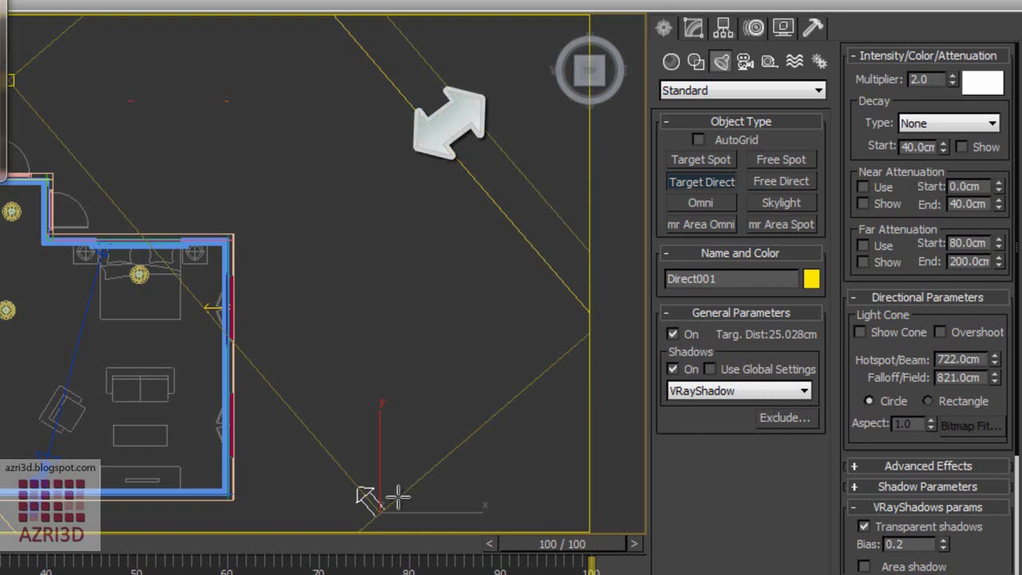
{"action": "left_click", "coordinate": [929, 466]}
{"action": "scroll", "scroll_direction": "down", "scroll_amount": 3}
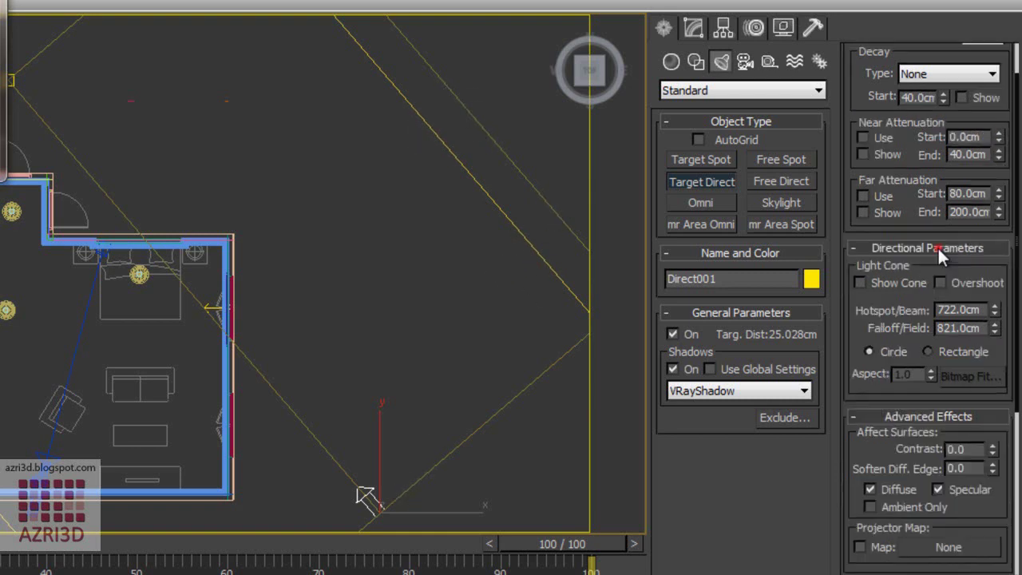
{"action": "left_click", "coordinate": [937, 248]}
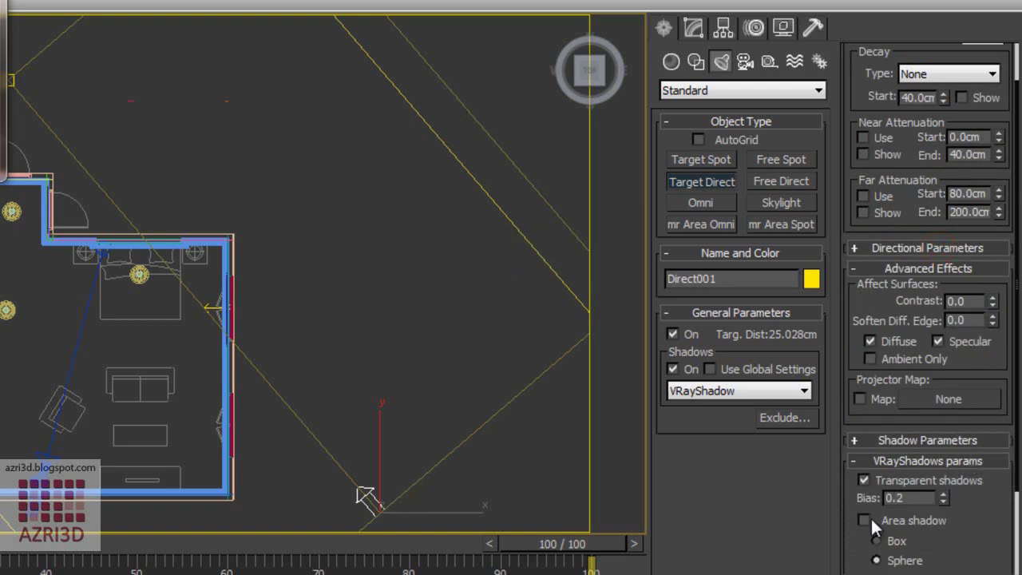
{"action": "left_click", "coordinate": [933, 519]}
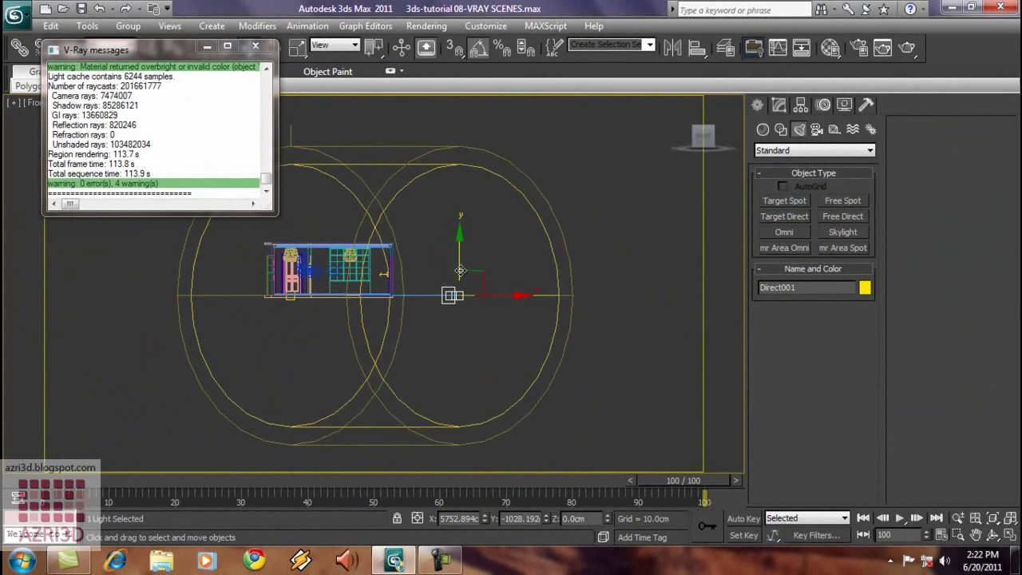
Raise Direct001 in the Front view and render the shaded Camera001 view
{"action": "left_click_drag", "start_coordinate": [461, 270], "coordinate": [459, 218]}
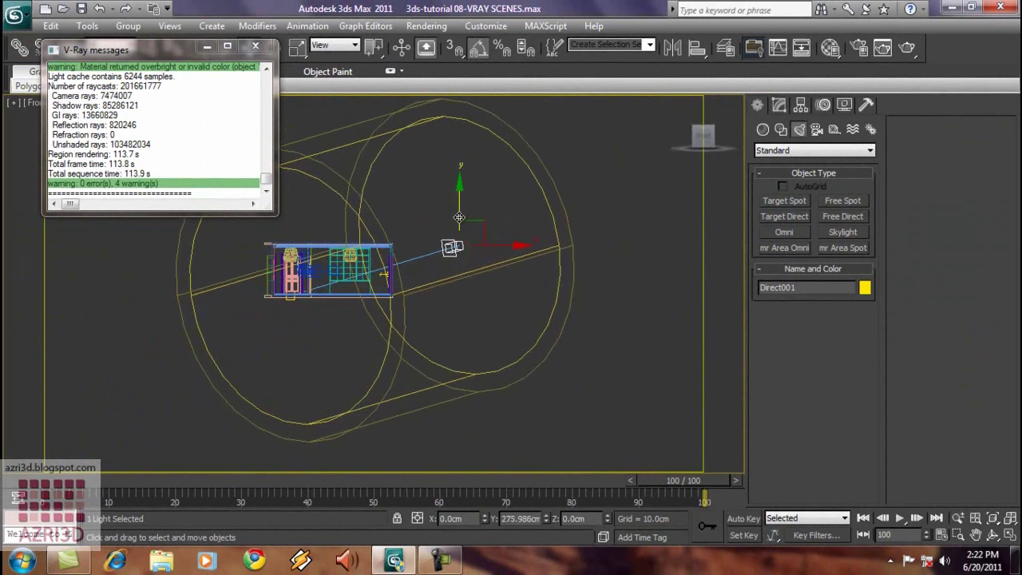
{"action": "scroll", "scroll_direction": "up", "scroll_amount": 3}
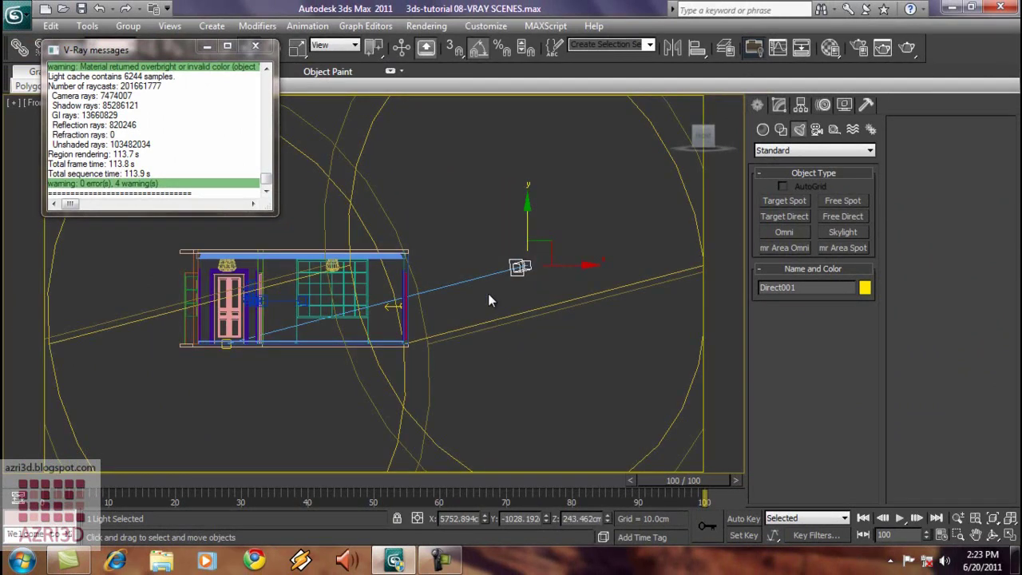
{"action": "key", "text": "c"}
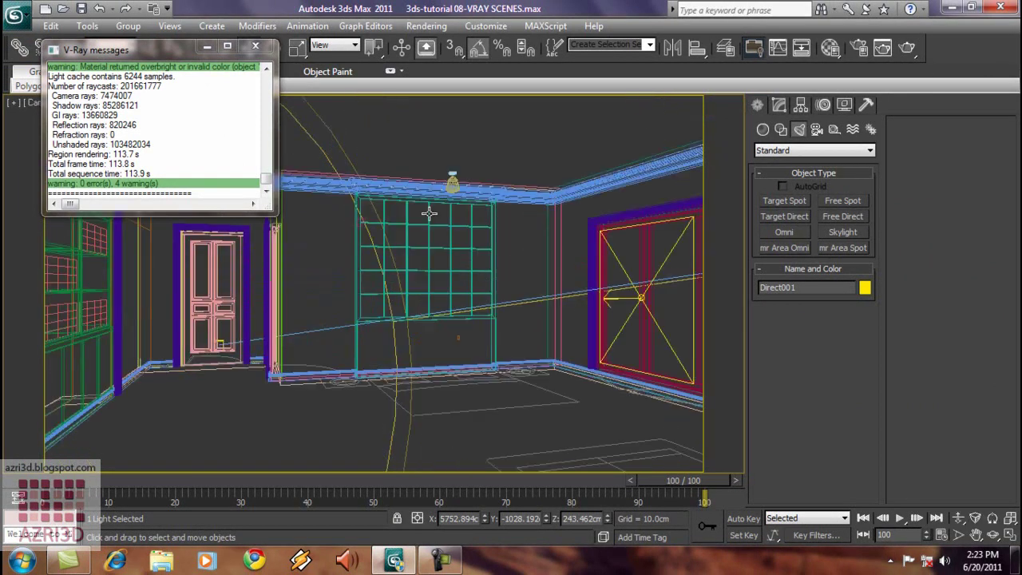
{"action": "left_click", "coordinate": [266, 51]}
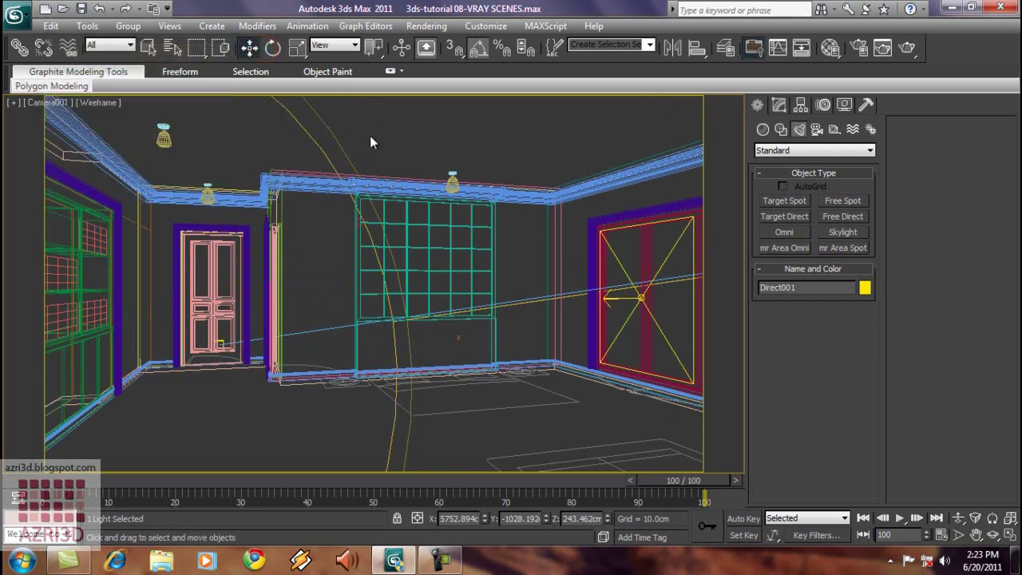
{"action": "key", "text": "F3"}
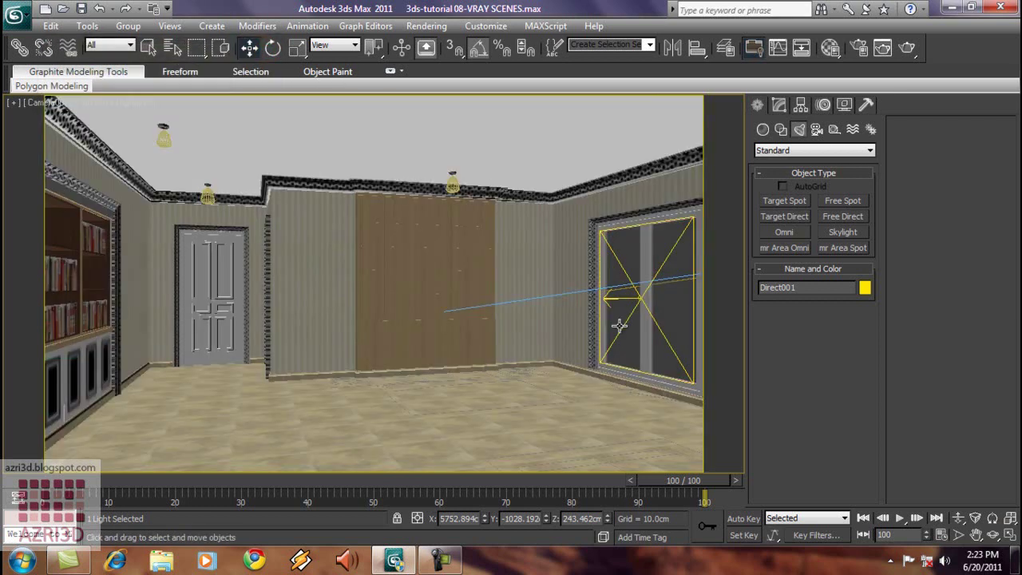
{"action": "key", "text": "shift+q"}
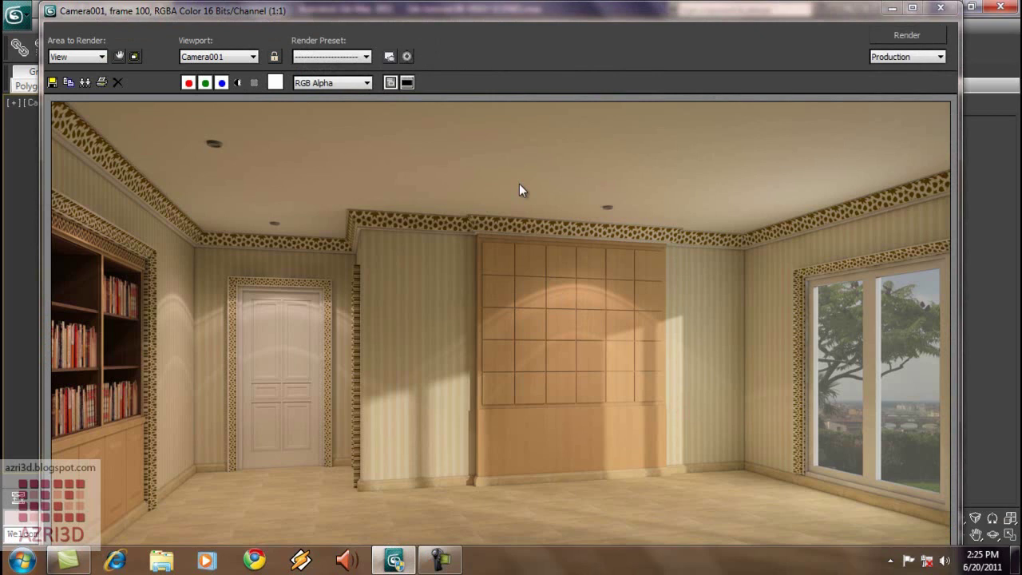
Unhide all objects to restore the bed and sofas, then deselect the light in Top view
{"action": "left_click", "coordinate": [941, 8]}
{"action": "right_click", "coordinate": [500, 319]}
{"action": "left_click", "coordinate": [527, 256]}
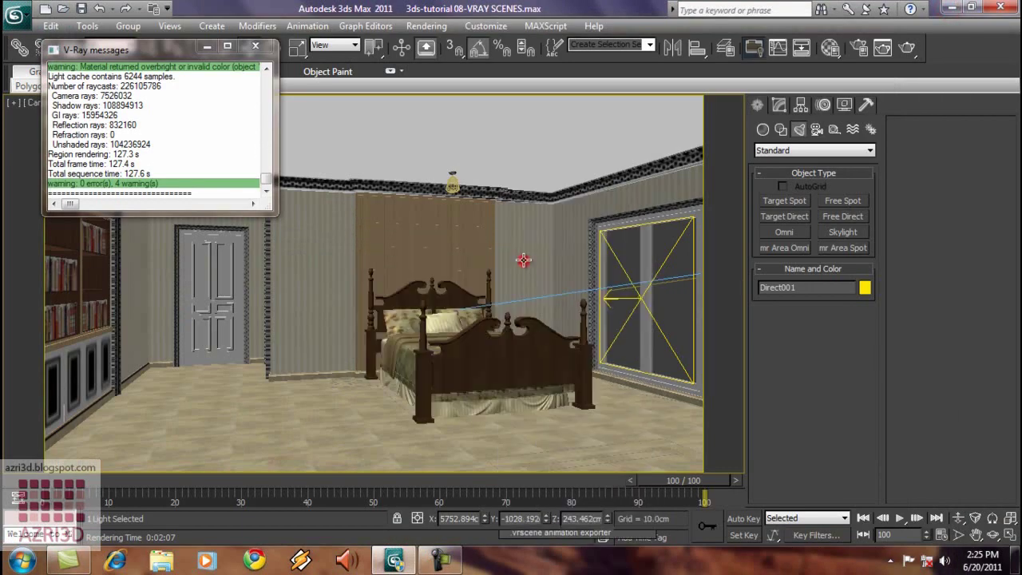
{"action": "left_click", "coordinate": [270, 49]}
{"action": "key", "text": "t"}
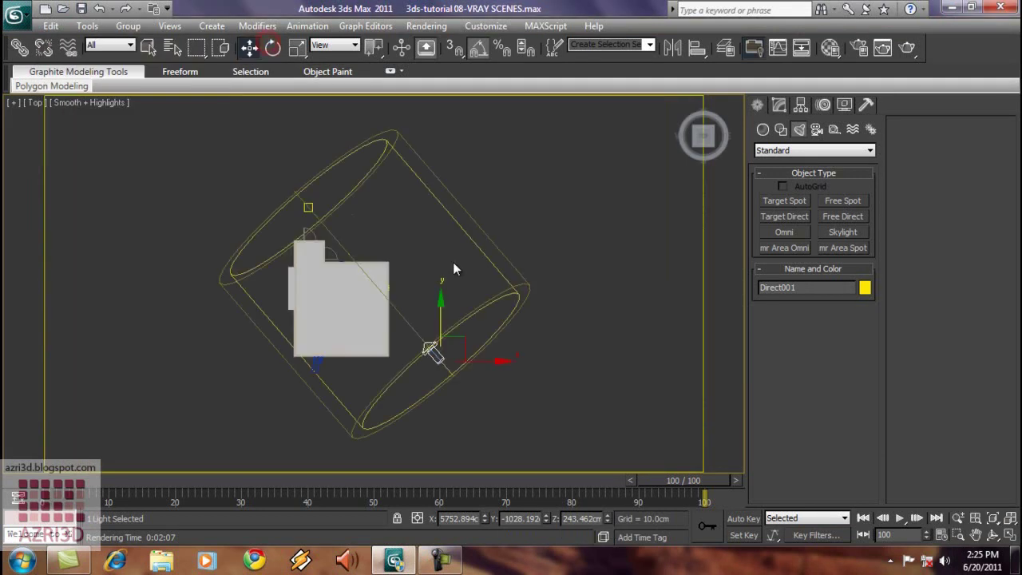
{"action": "left_click", "coordinate": [364, 320]}
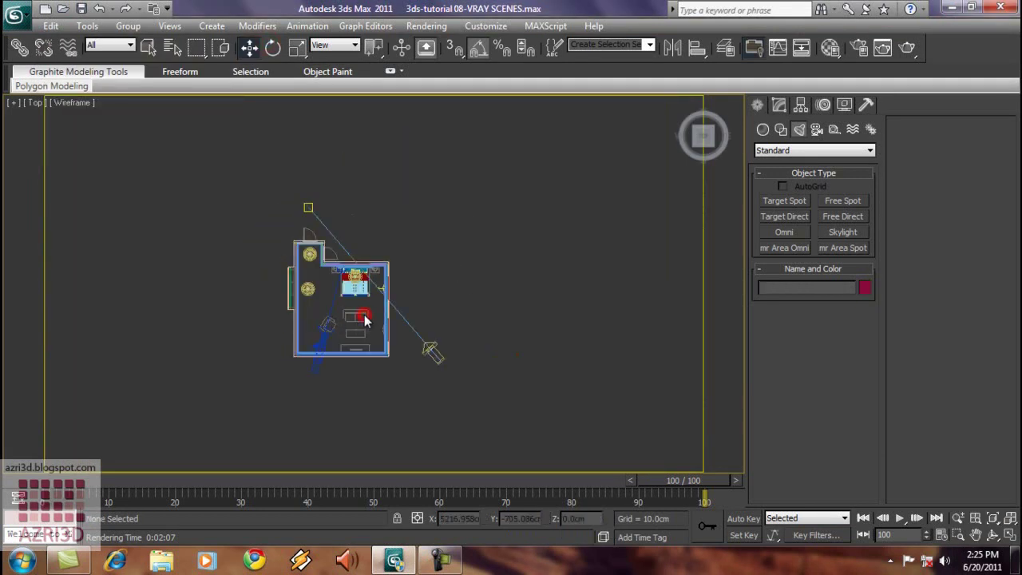
{"action": "scroll", "scroll_direction": "up", "scroll_amount": 3}
{"action": "left_click_drag", "start_coordinate": [362, 333], "coordinate": [516, 317]}
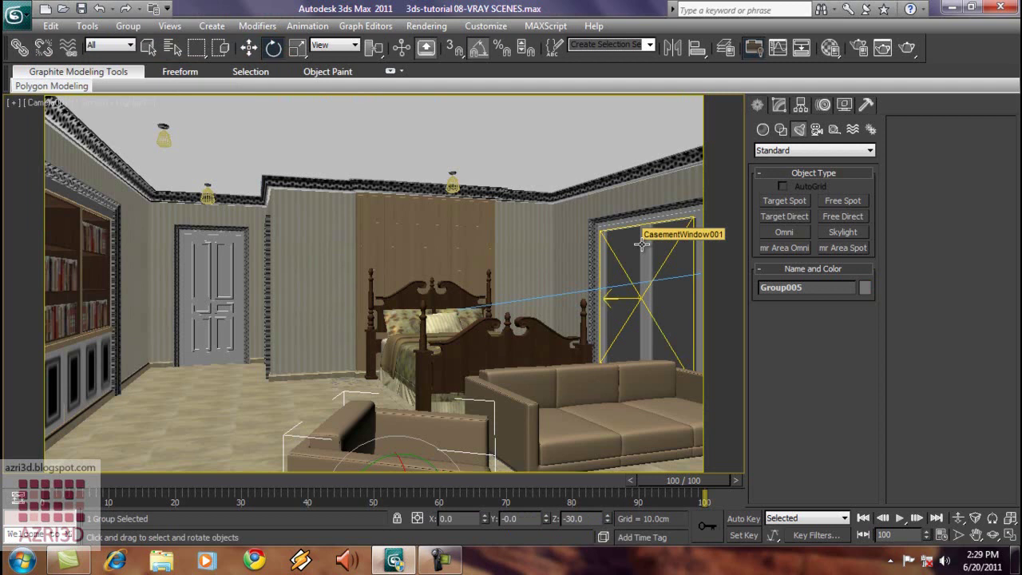
Select Camera001 in the zoomed-out Top view with Select and Move
{"action": "left_click", "coordinate": [780, 105]}
{"action": "key", "text": "t"}
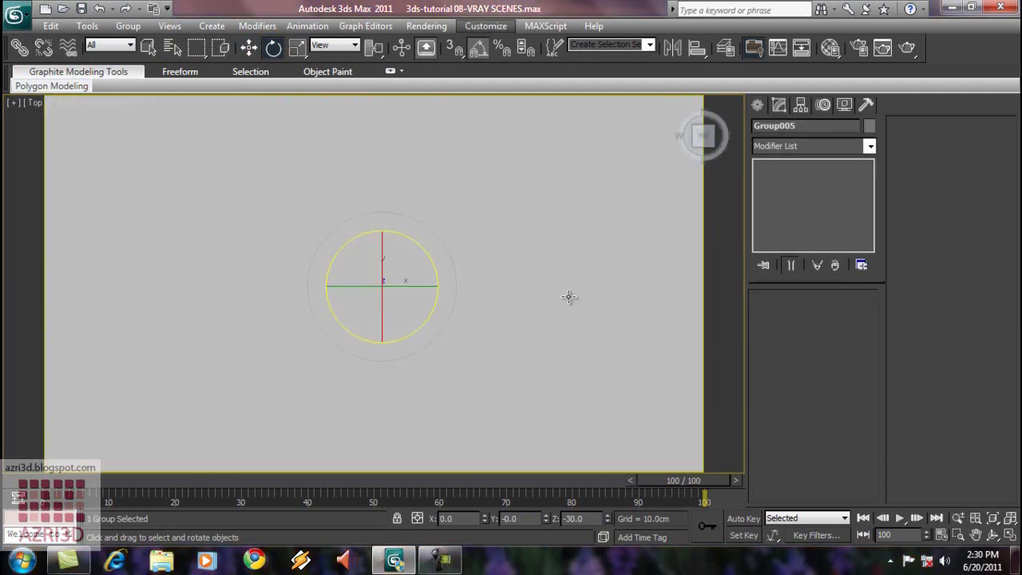
{"action": "key", "text": "shift+z"}
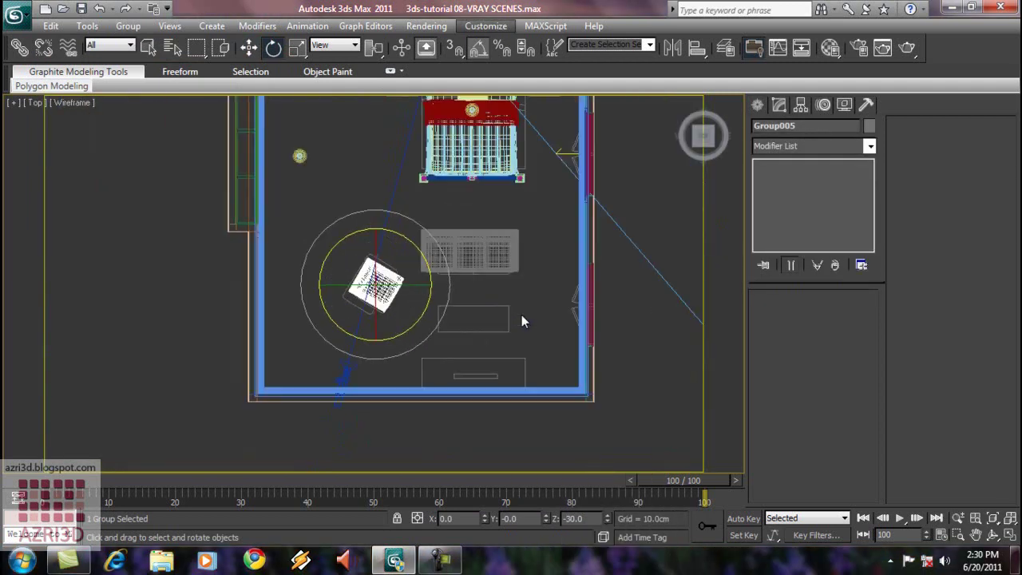
{"action": "left_click", "coordinate": [355, 345]}
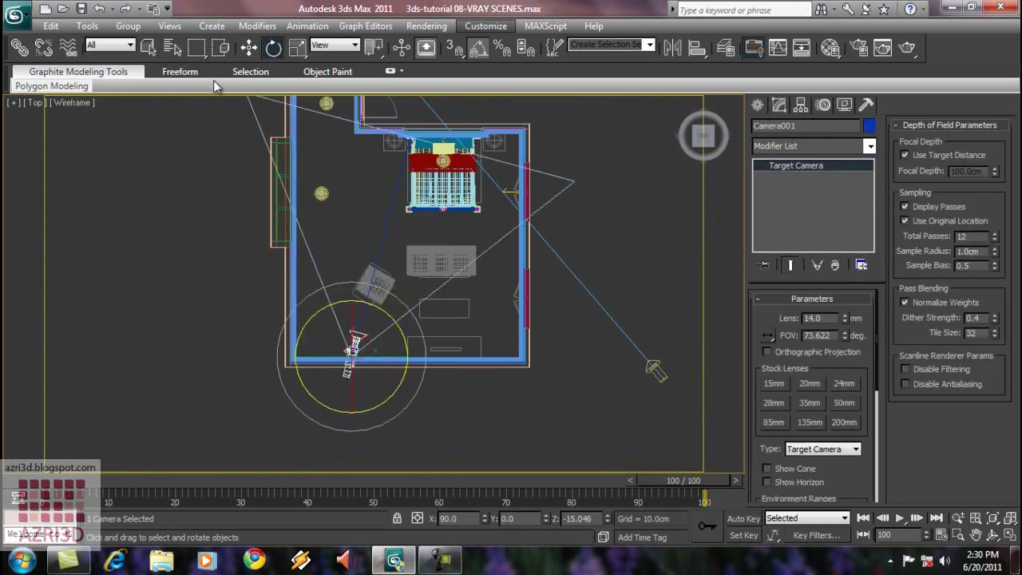
{"action": "left_click", "coordinate": [250, 47]}
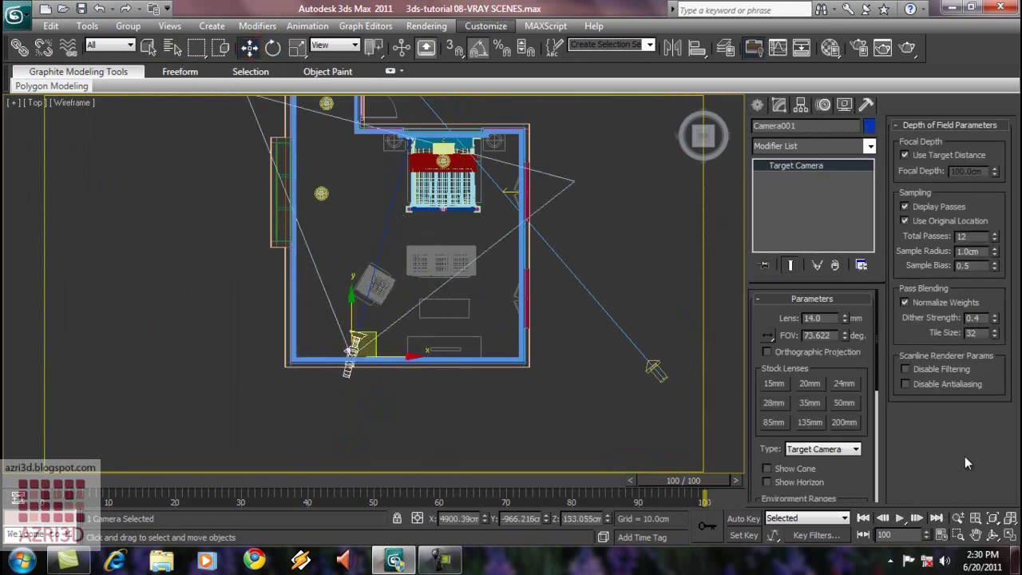
Show Camera001's environment ranges and set its near range to 50
{"action": "scroll", "scroll_direction": "down", "scroll_amount": 3}
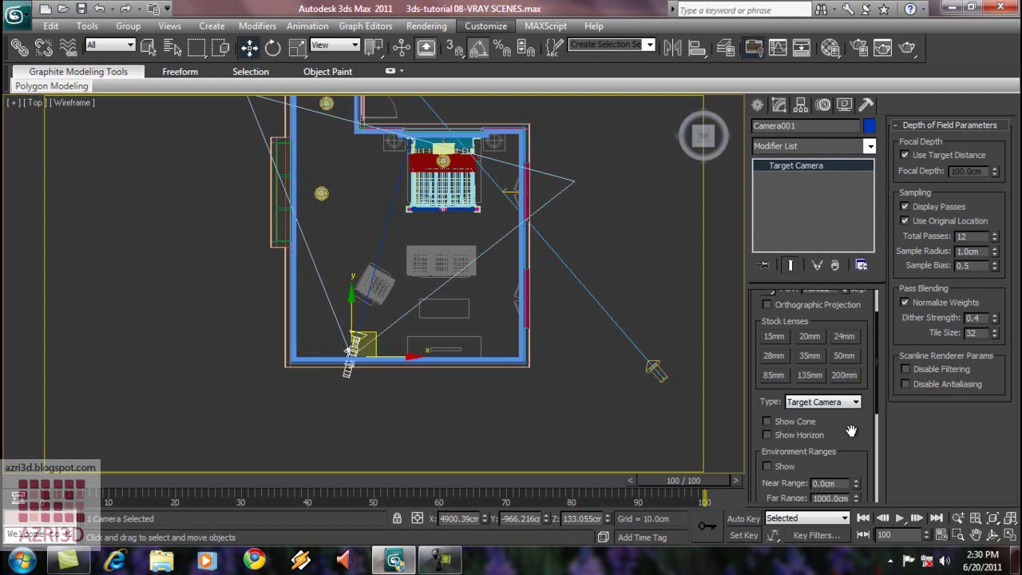
{"action": "left_click", "coordinate": [772, 466]}
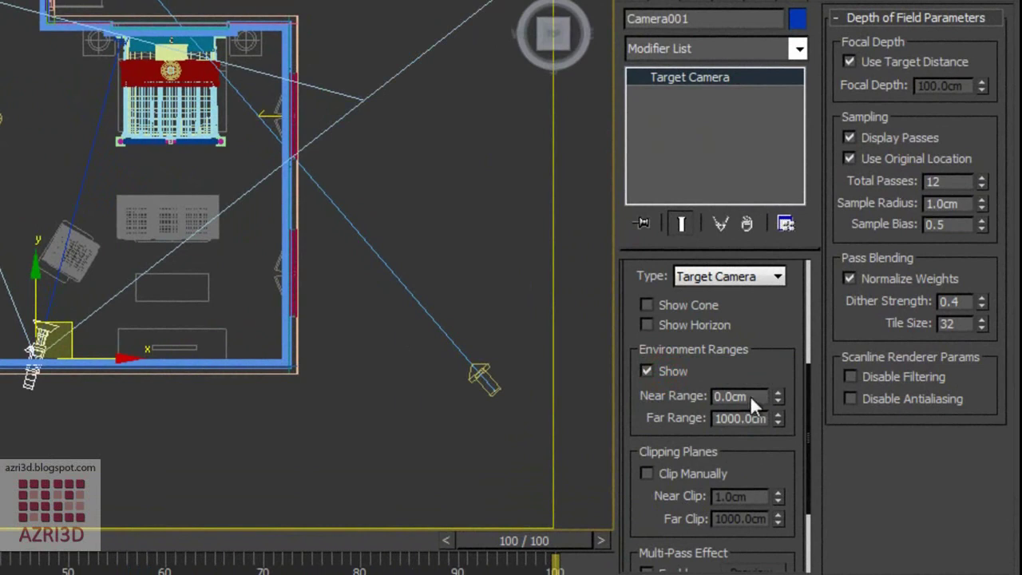
{"action": "double_click", "coordinate": [751, 397]}
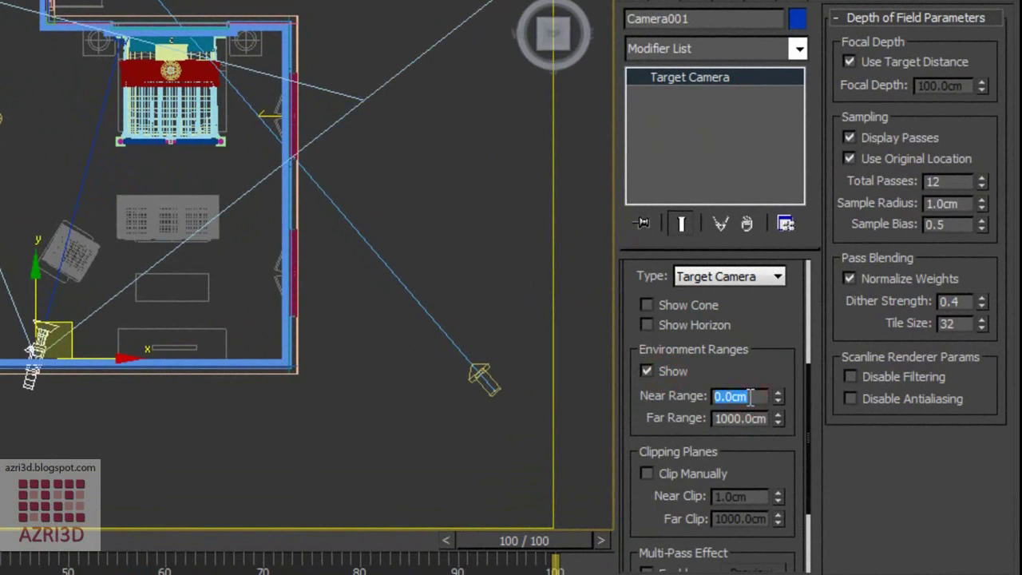
{"action": "type", "text": "50"}
{"action": "key", "text": "Return"}
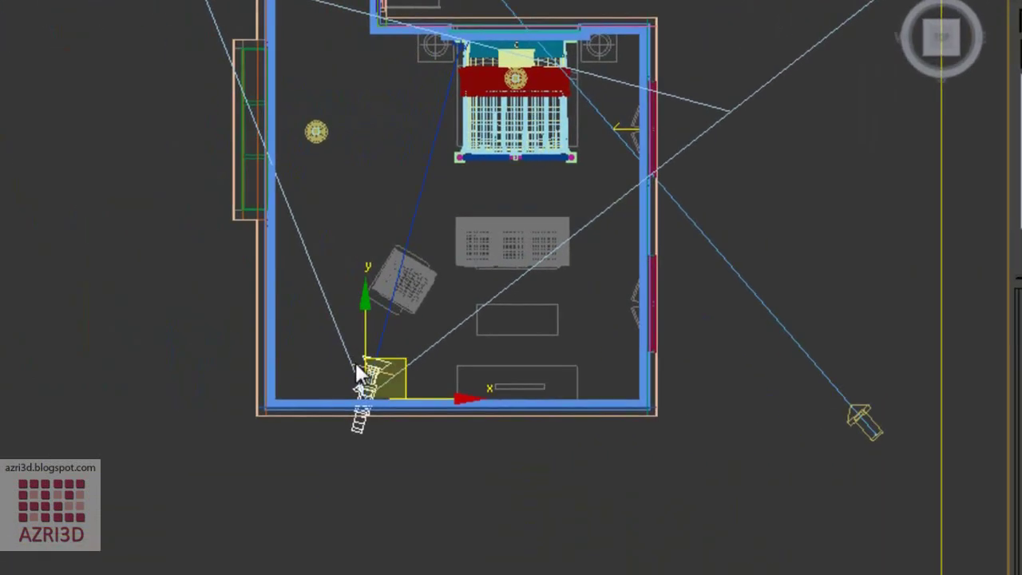
{"action": "left_click", "coordinate": [536, 392]}
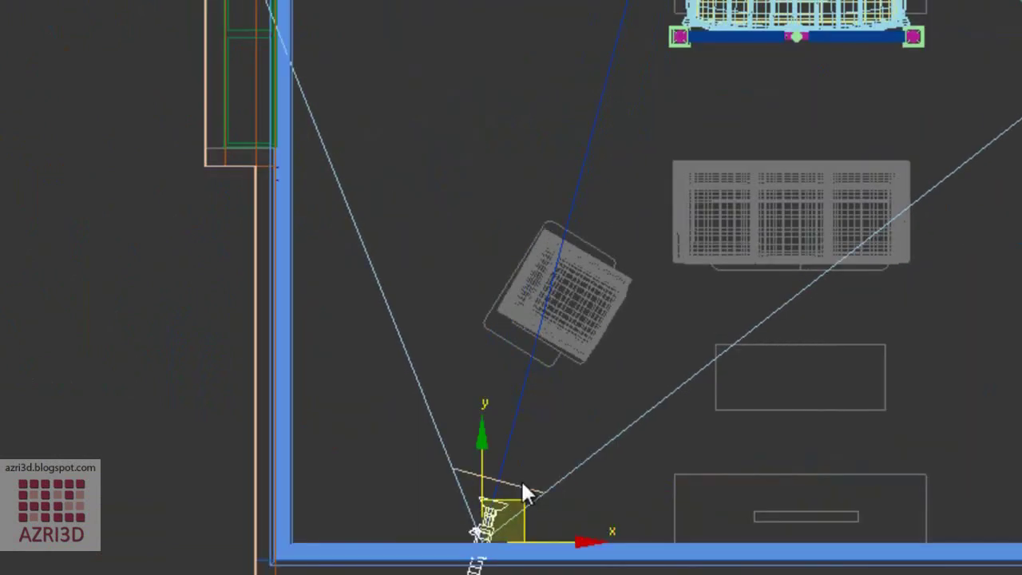
{"action": "scroll", "scroll_direction": "down", "scroll_amount": 3}
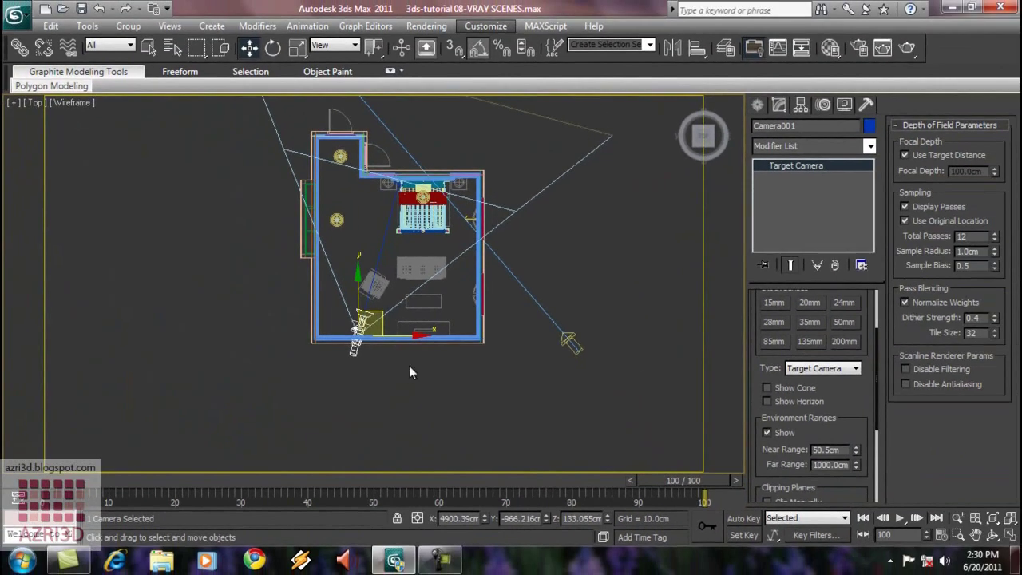
{"action": "scroll", "scroll_direction": "up", "scroll_amount": 3}
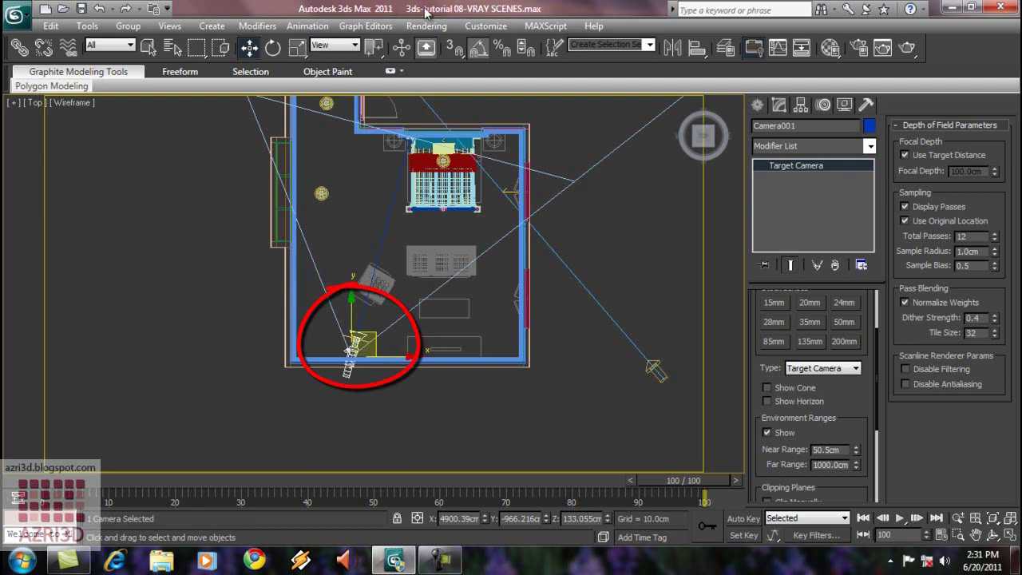
Expand the V-Ray:: Camera rollout in Render Setup's V-Ray tab
{"action": "left_click", "coordinate": [447, 32]}
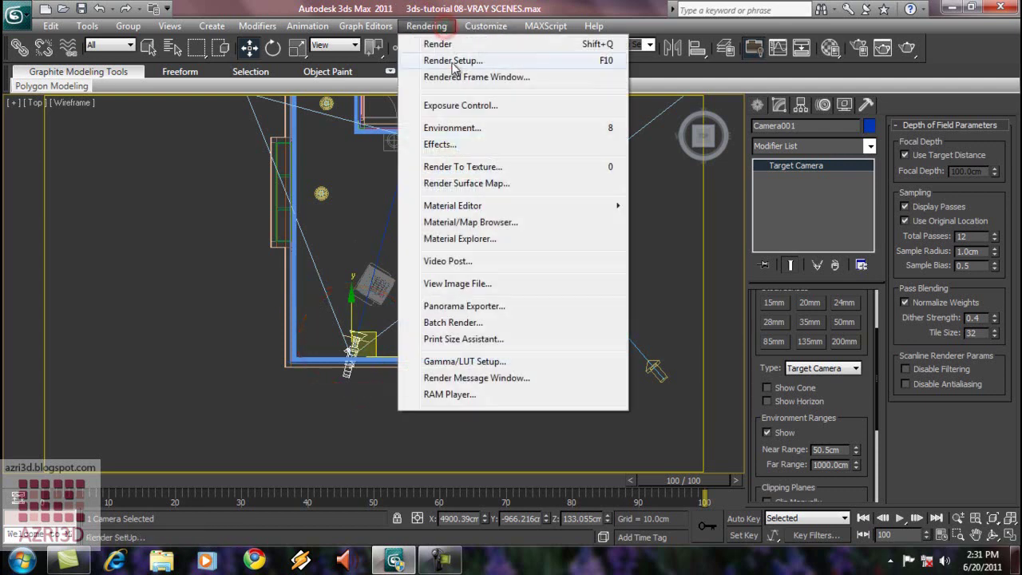
{"action": "left_click", "coordinate": [428, 59]}
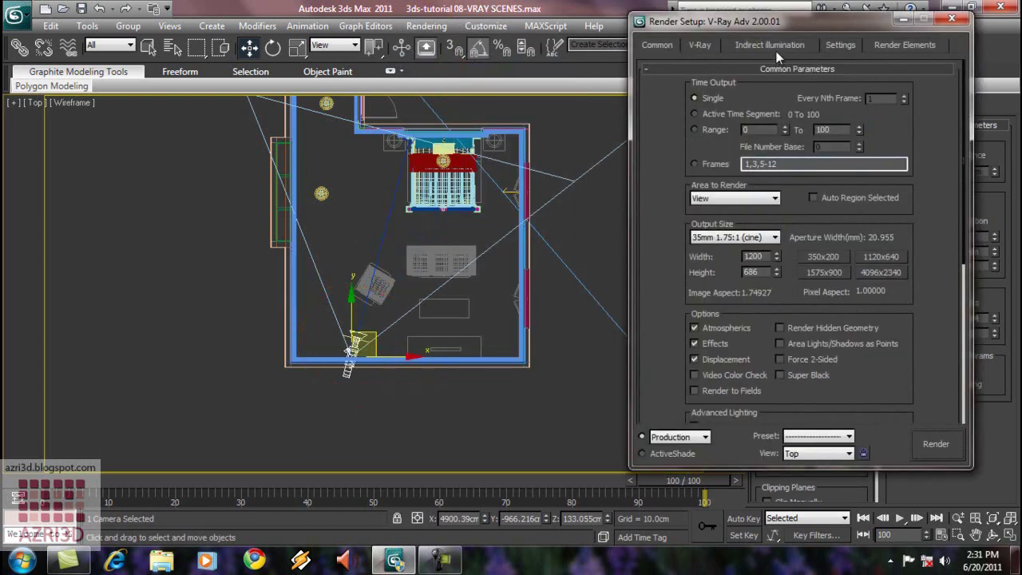
{"action": "left_click", "coordinate": [773, 46]}
{"action": "left_click", "coordinate": [700, 44]}
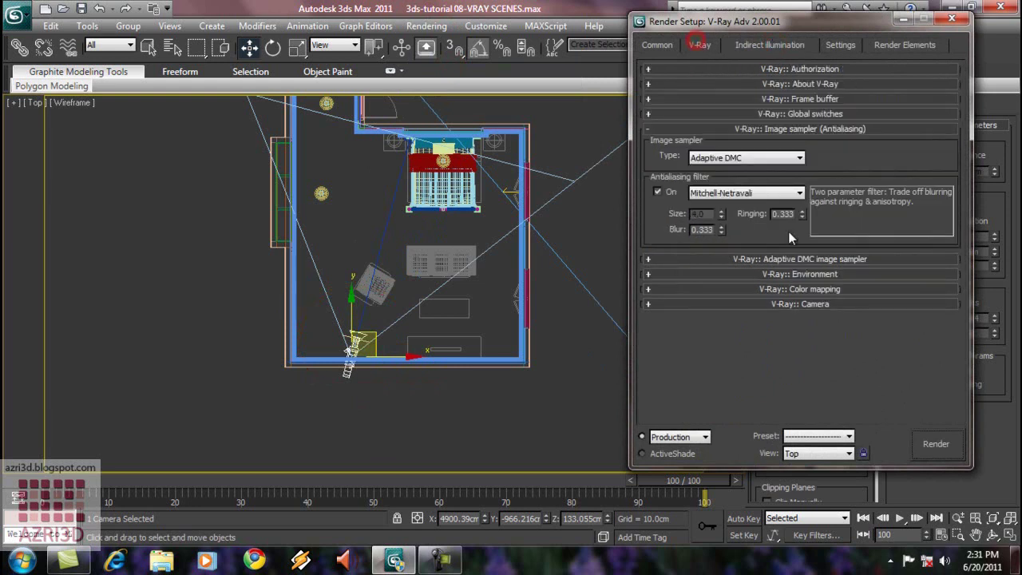
{"action": "left_click", "coordinate": [785, 128]}
{"action": "left_click", "coordinate": [815, 189]}
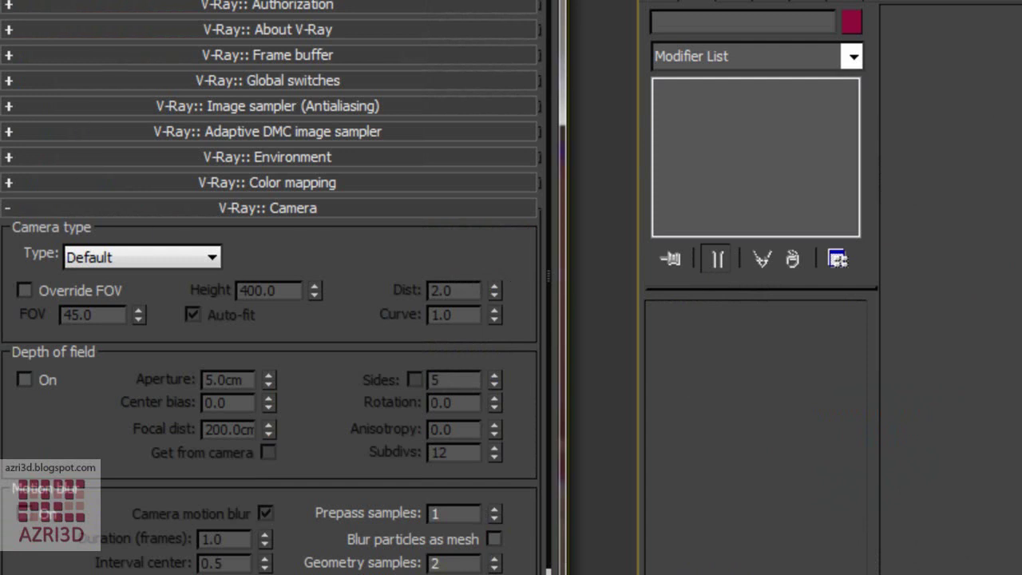
Turn on depth of field with a 3 cm aperture and Get from camera
{"action": "left_click", "coordinate": [25, 380]}
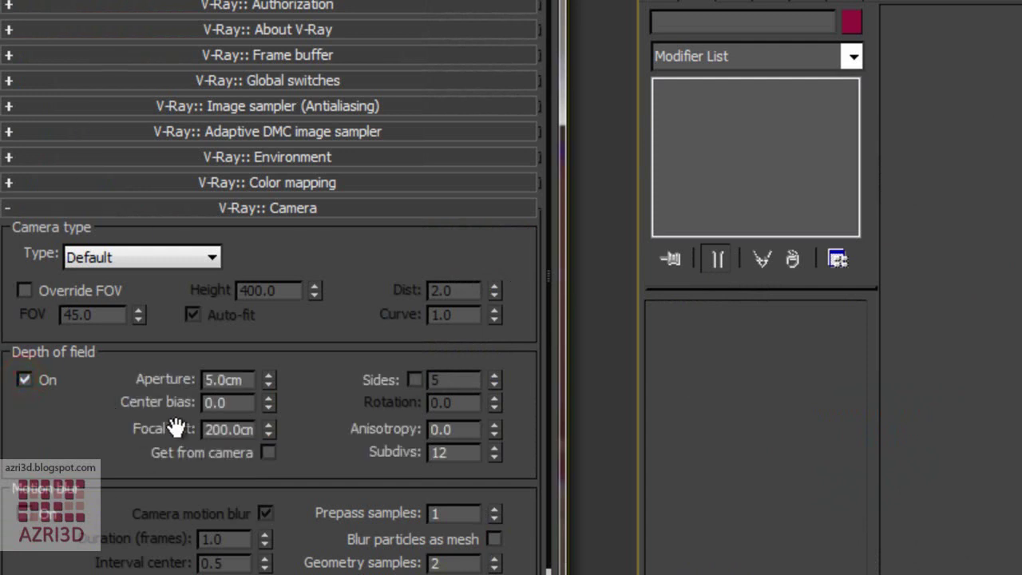
{"action": "double_click", "coordinate": [252, 382]}
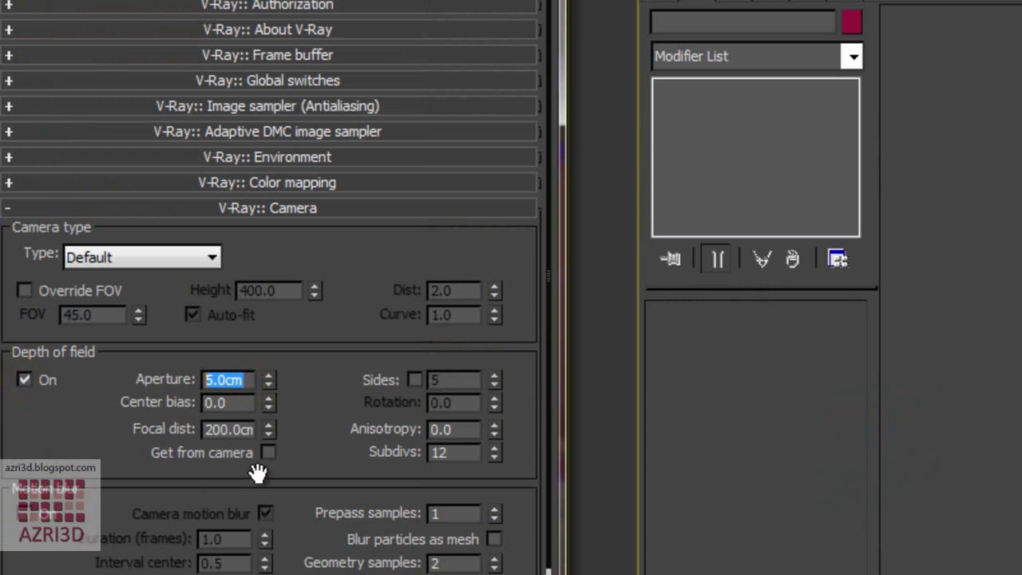
{"action": "type", "text": "3"}
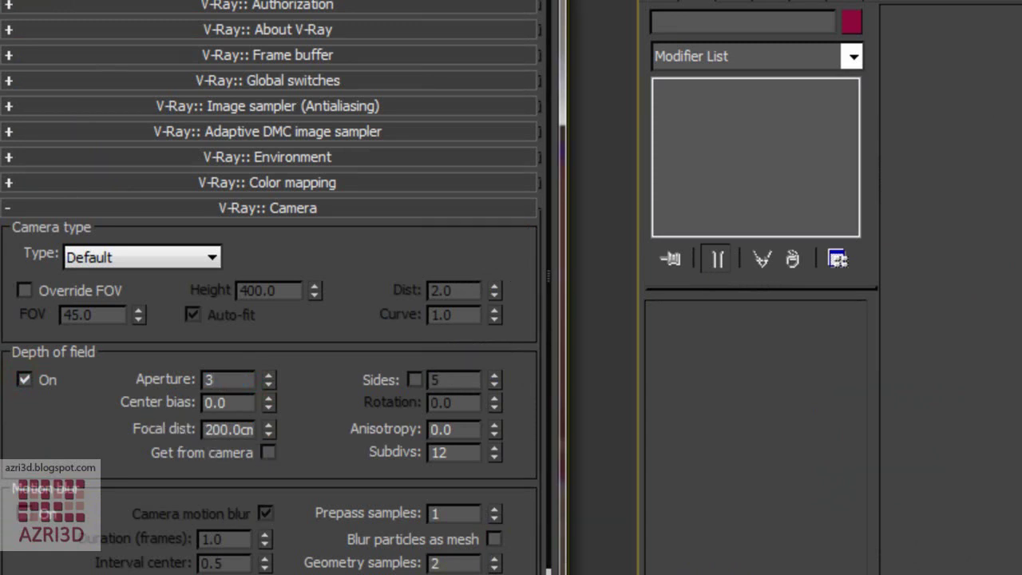
{"action": "left_click", "coordinate": [267, 453]}
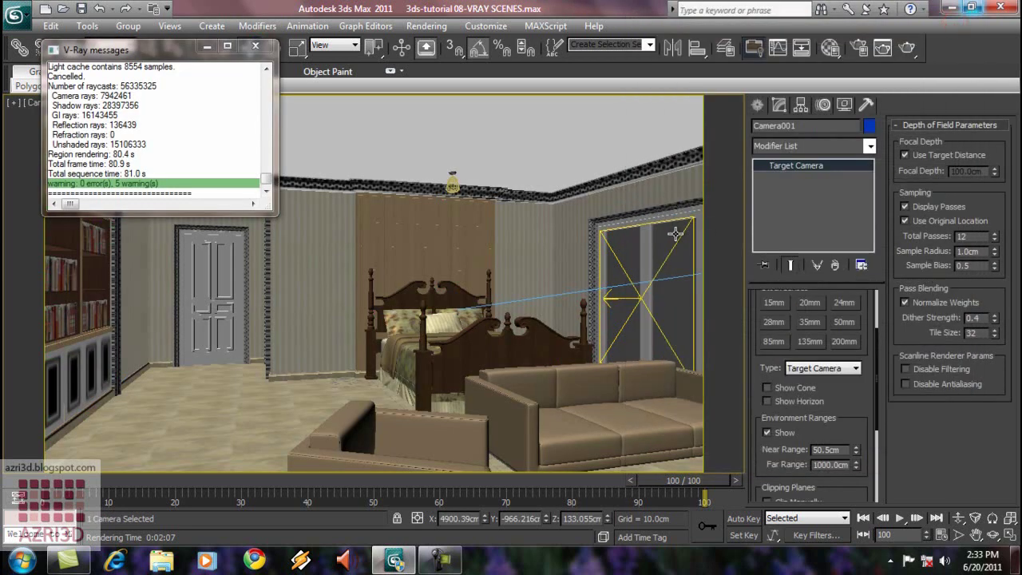
Clone the window VRayLight plane as VRayLight002, placed across the room from the original
{"action": "left_click", "coordinate": [681, 265]}
{"action": "key", "text": "f"}
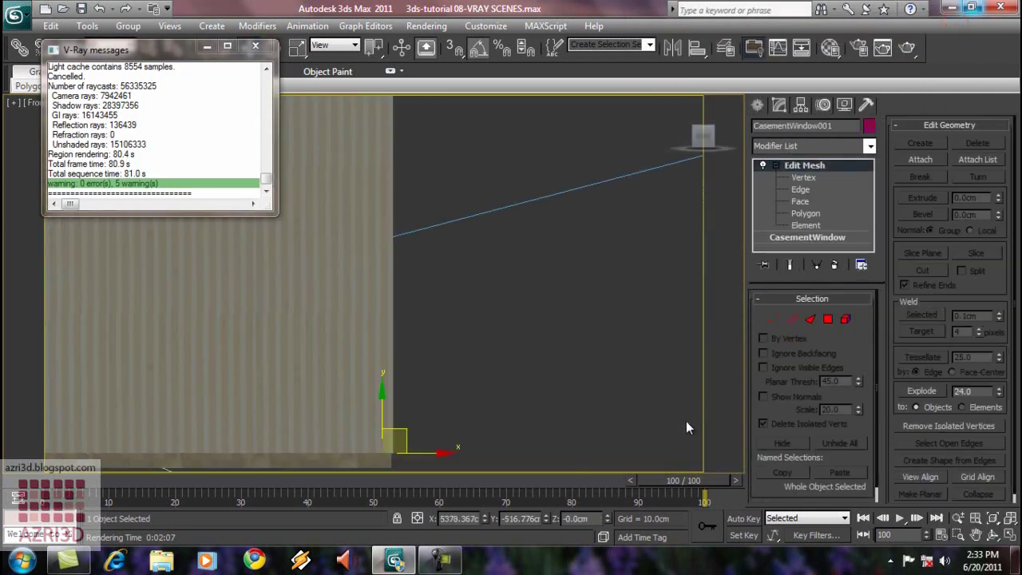
{"action": "scroll", "scroll_direction": "down", "scroll_amount": 3}
{"action": "left_click", "coordinate": [385, 271]}
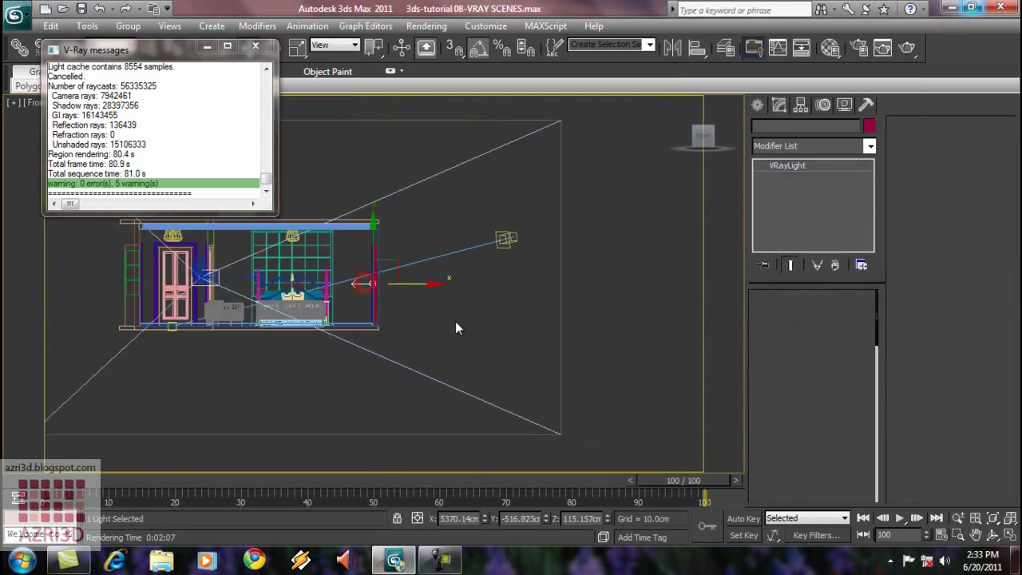
{"action": "key", "text": "v"}
{"action": "key", "text": "r"}
{"action": "scroll", "scroll_direction": "down", "scroll_amount": 3}
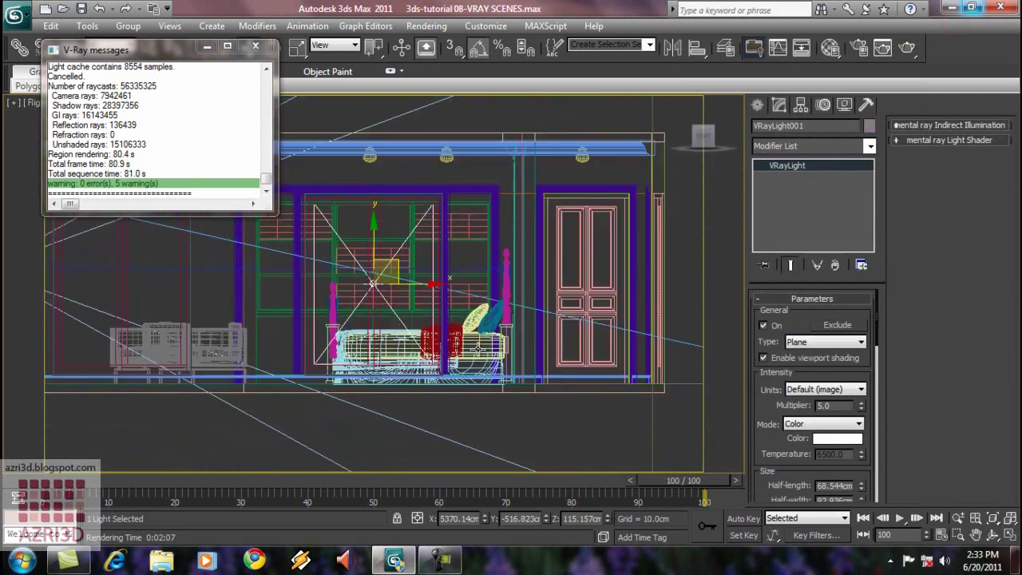
{"action": "left_click_drag", "start_coordinate": [479, 335], "coordinate": [628, 304]}
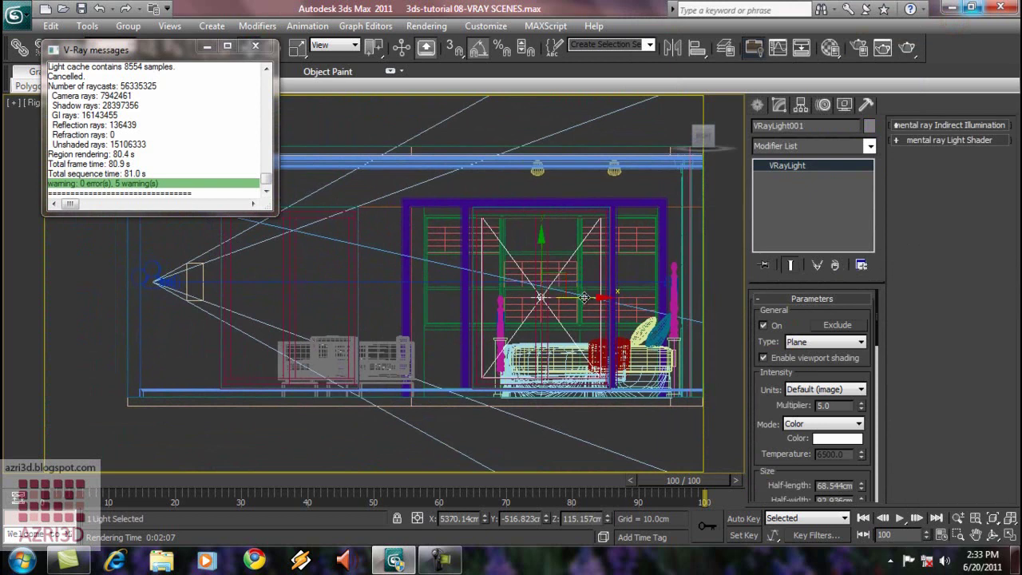
{"action": "left_click", "coordinate": [373, 303]}
{"action": "left_click_drag", "start_coordinate": [591, 299], "coordinate": [335, 301]}
{"action": "left_click", "coordinate": [514, 343]}
Dismiss the V-Ray messages window and return to the Camera001 view
{"action": "left_click", "coordinate": [256, 46]}
{"action": "key", "text": "c"}
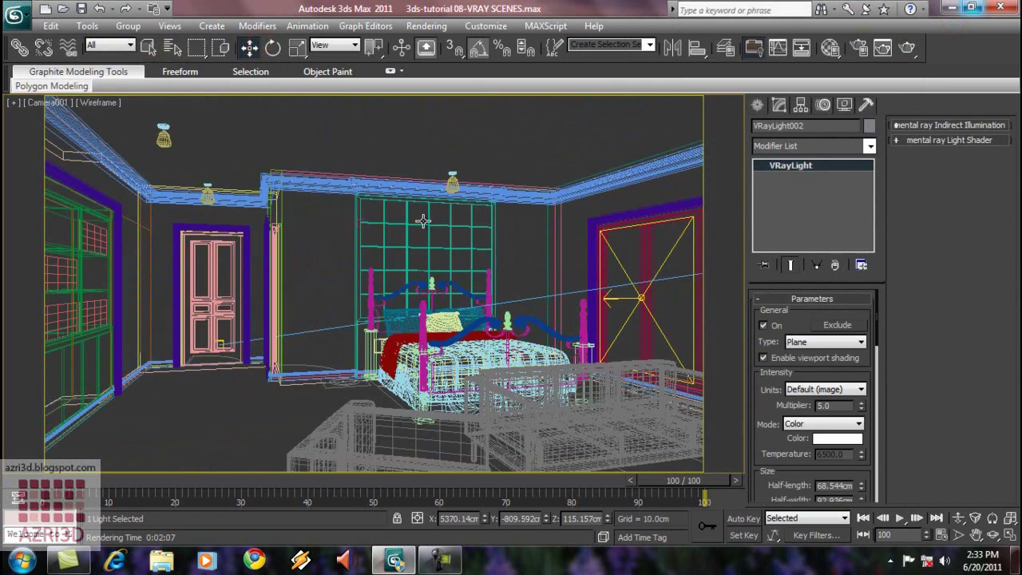